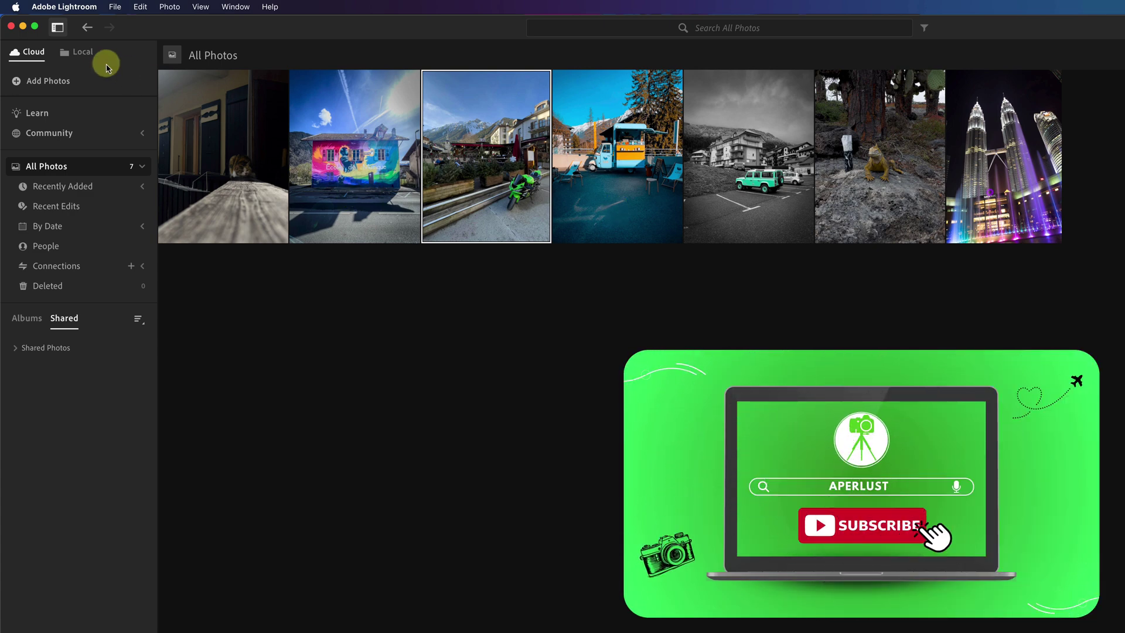
View the _MG_8079-Edit photo from the local 2018-12-06 folder enlarged, and return to the cloud library
{"action": "left_click", "coordinate": [83, 54]}
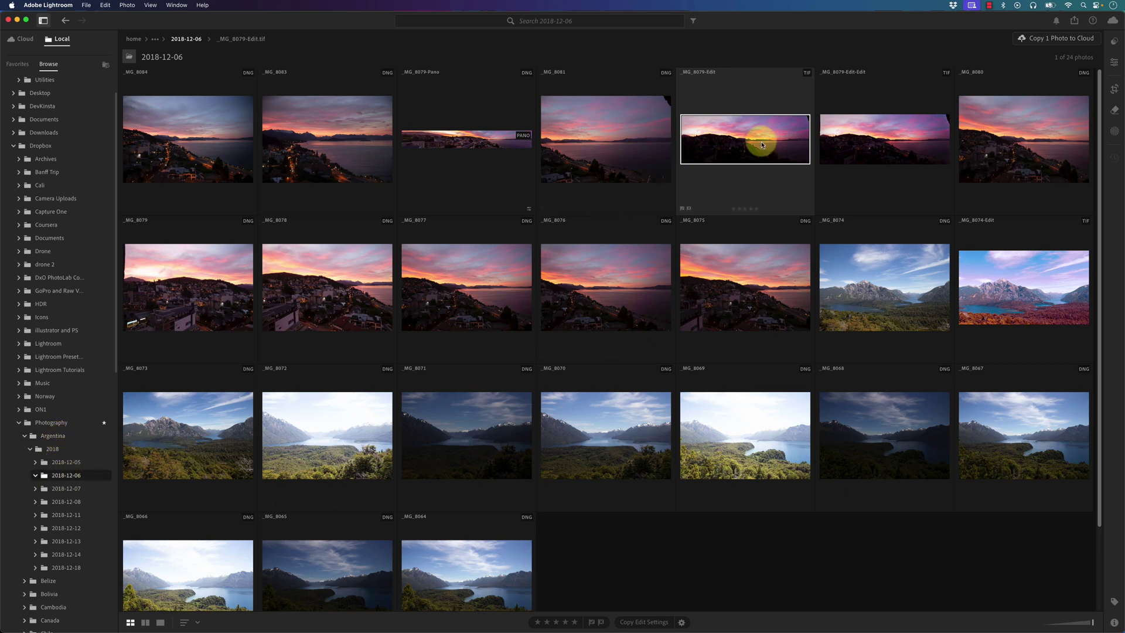
{"action": "double_click", "coordinate": [732, 138]}
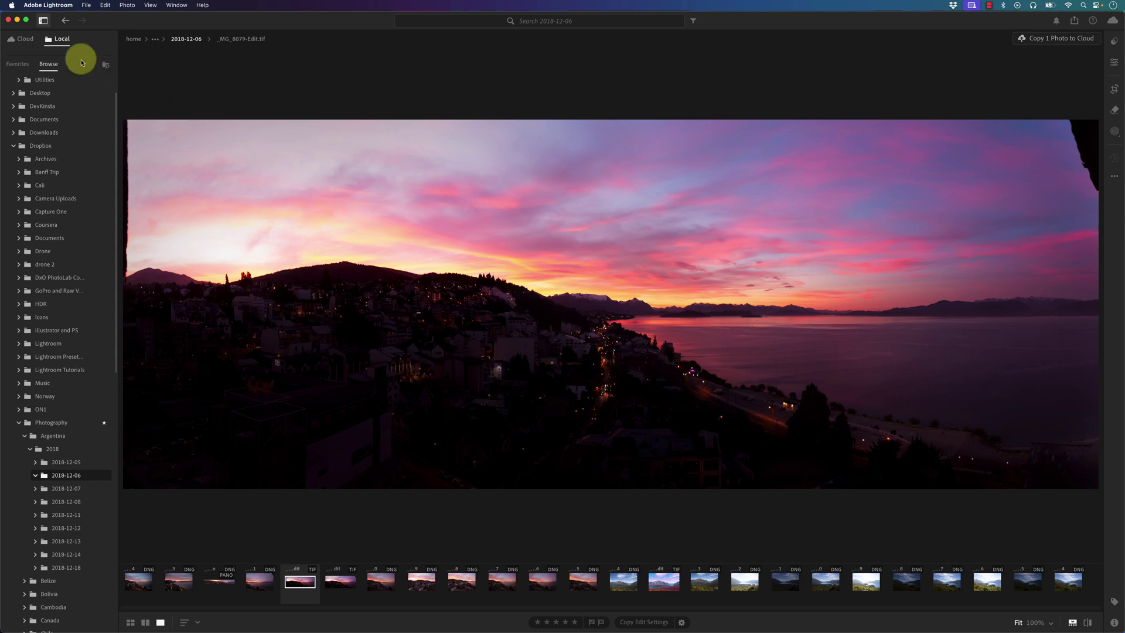
{"action": "left_click", "coordinate": [29, 39]}
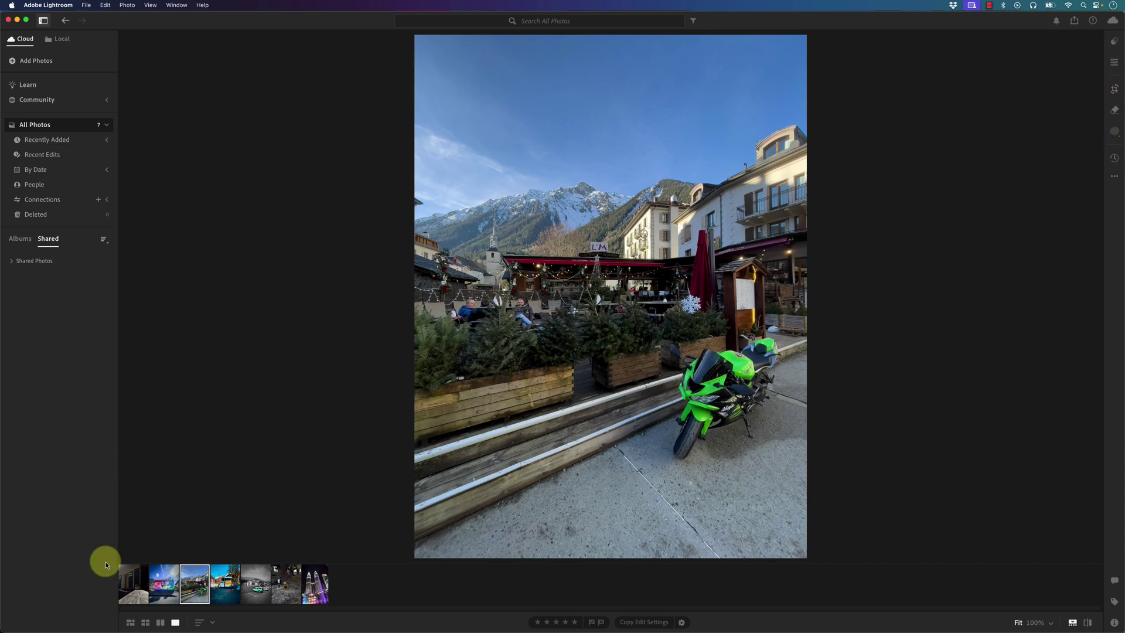
Look through the first five cloud photos enlarged one by one, ending at the green off-road car
{"action": "left_click", "coordinate": [133, 583]}
{"action": "left_click", "coordinate": [162, 584]}
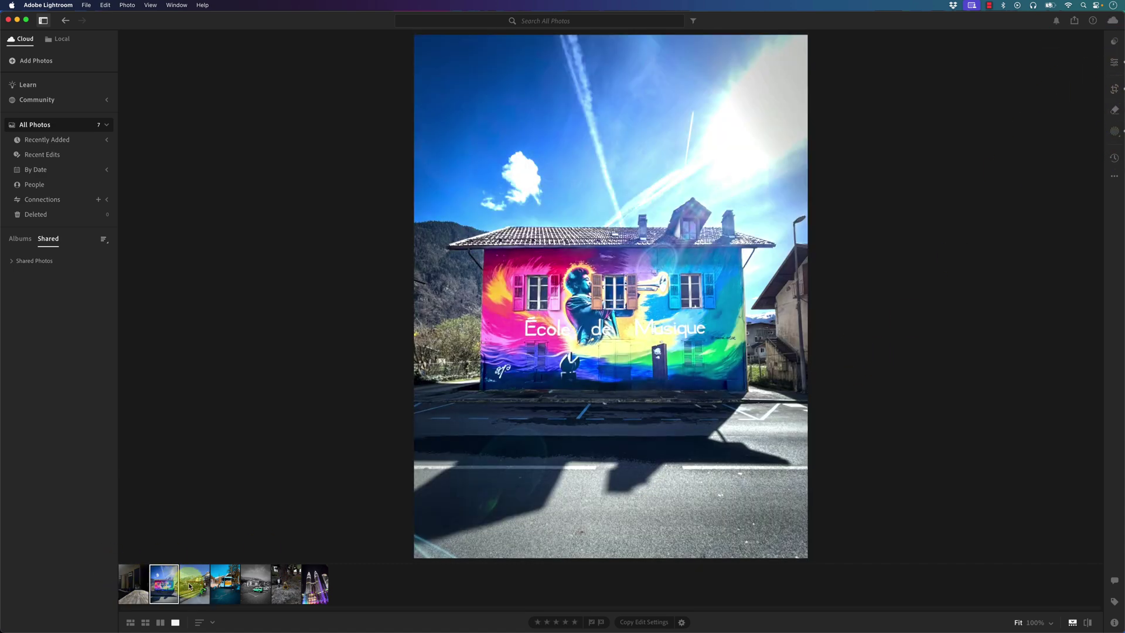
{"action": "left_click", "coordinate": [194, 585]}
{"action": "left_click", "coordinate": [225, 584]}
{"action": "left_click", "coordinate": [248, 585]}
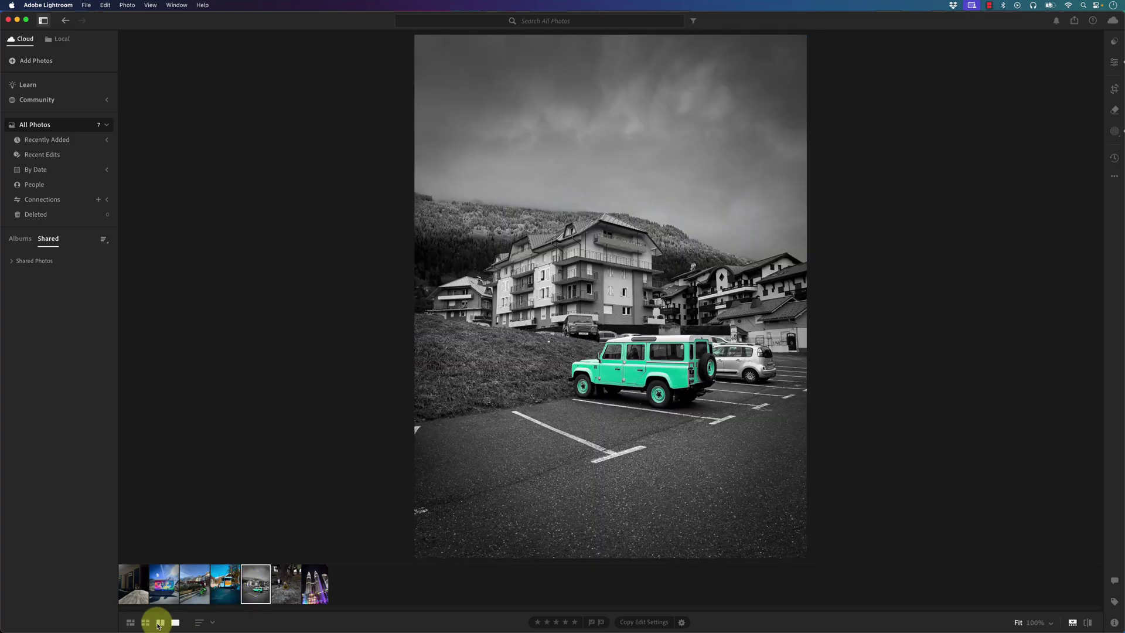
Try the side-by-side comparison, square grid and photo grid displays, ending in the side-by-side comparison
{"action": "left_click", "coordinate": [160, 622]}
{"action": "left_click", "coordinate": [146, 622]}
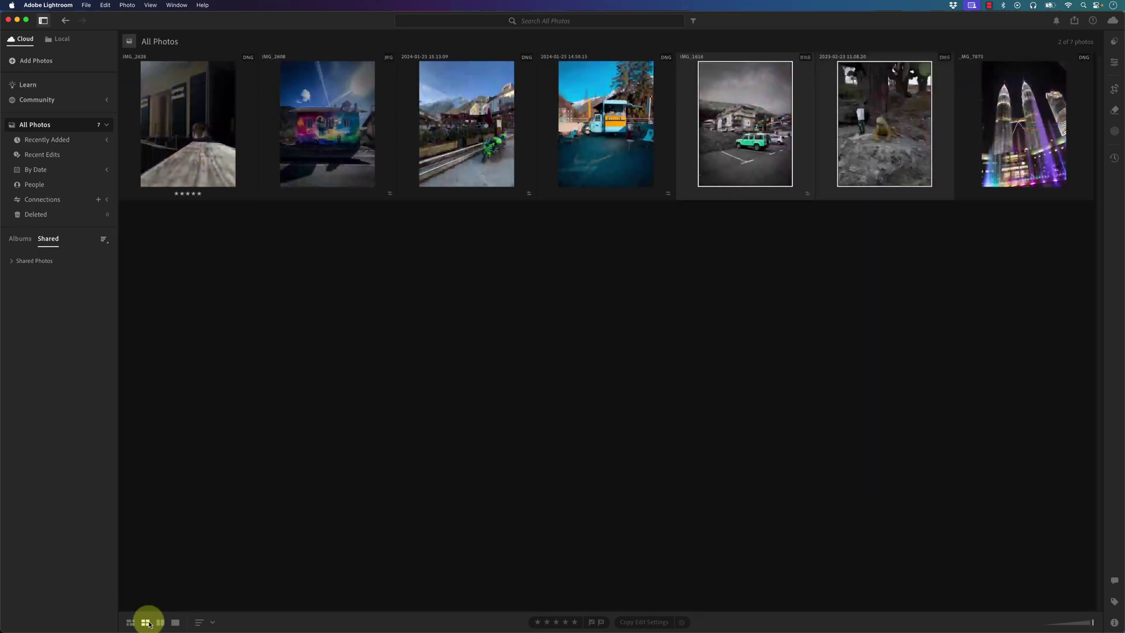
{"action": "left_click", "coordinate": [130, 623]}
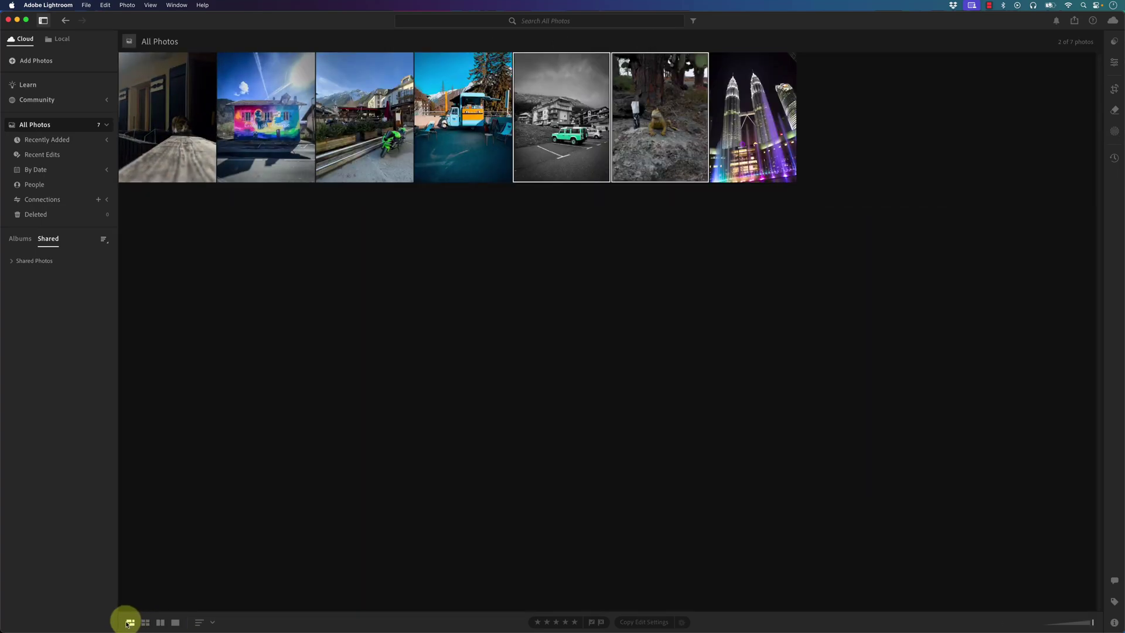
{"action": "left_click", "coordinate": [146, 623]}
{"action": "left_click", "coordinate": [160, 623]}
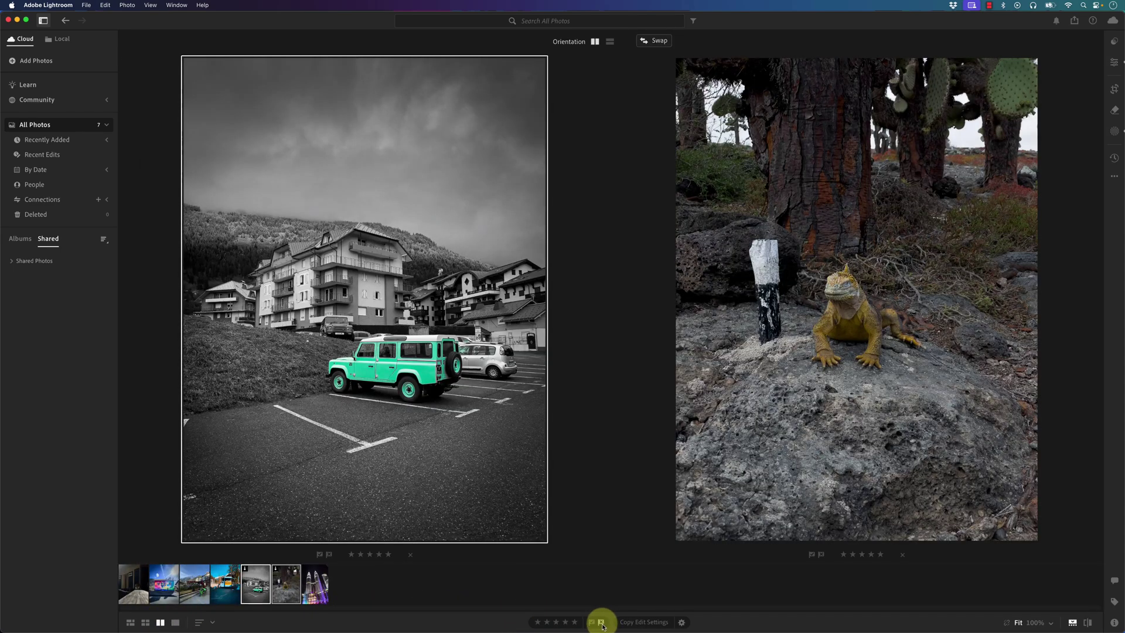
Open the green off-road car photo in single view and compare the edited version with its original
{"action": "double_click", "coordinate": [263, 582]}
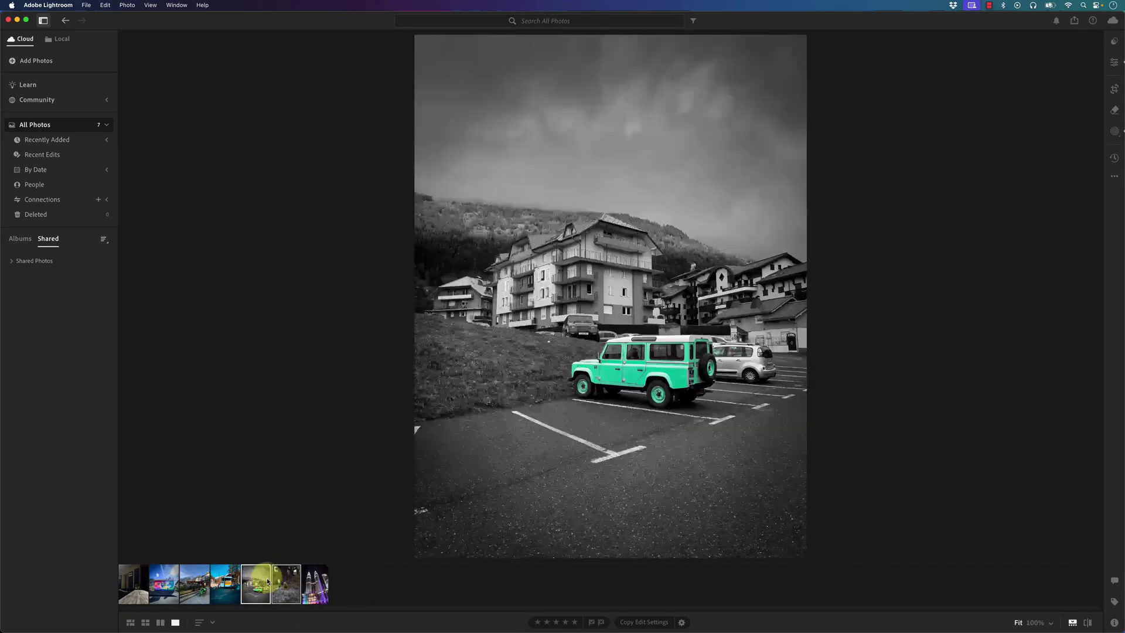
{"action": "left_click", "coordinate": [1088, 626]}
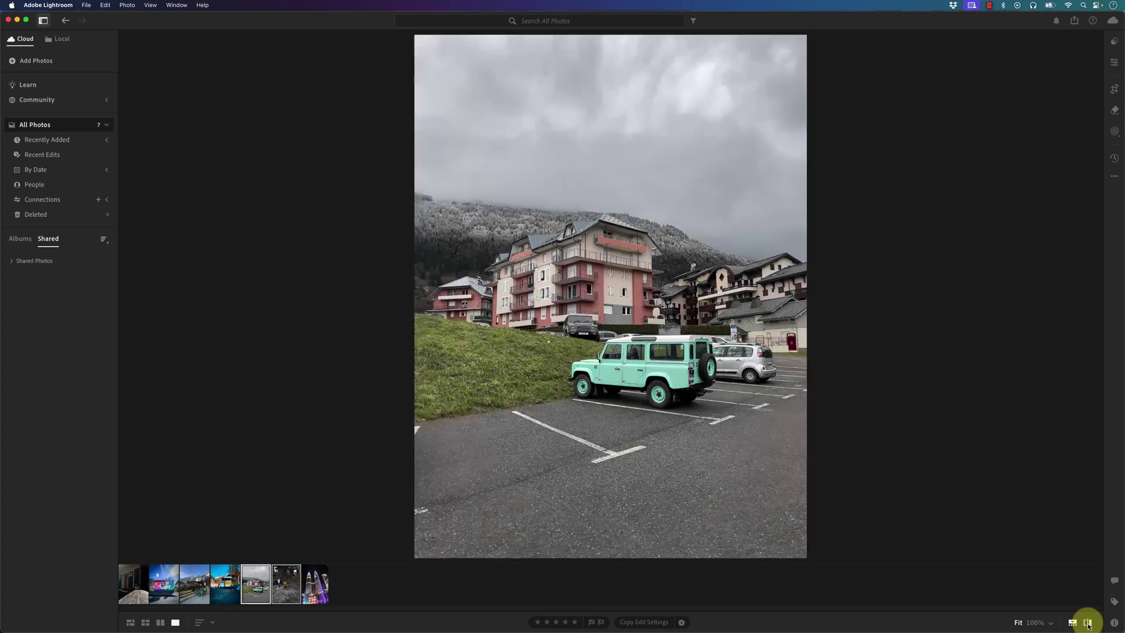
{"action": "left_click", "coordinate": [1088, 626]}
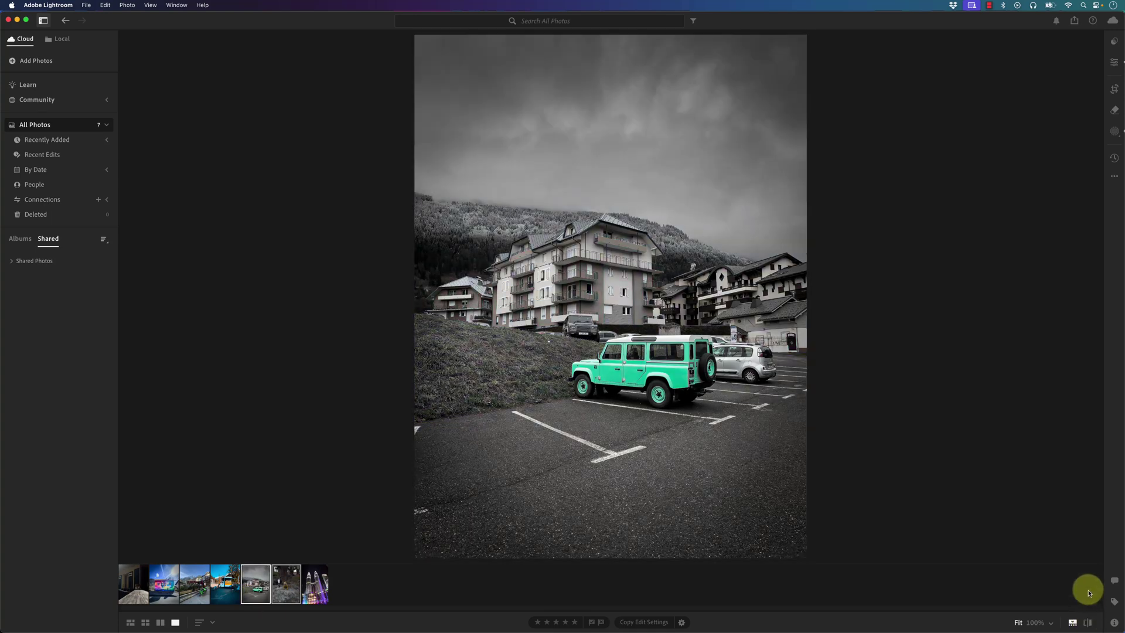
{"action": "left_click", "coordinate": [1089, 626]}
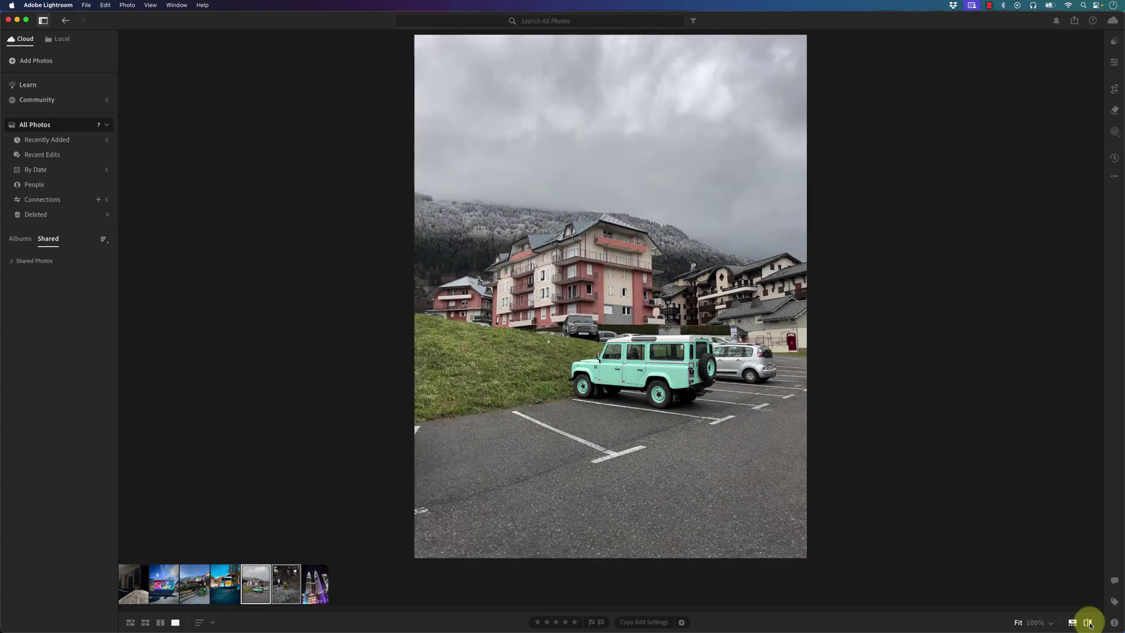
{"action": "left_click", "coordinate": [1088, 625]}
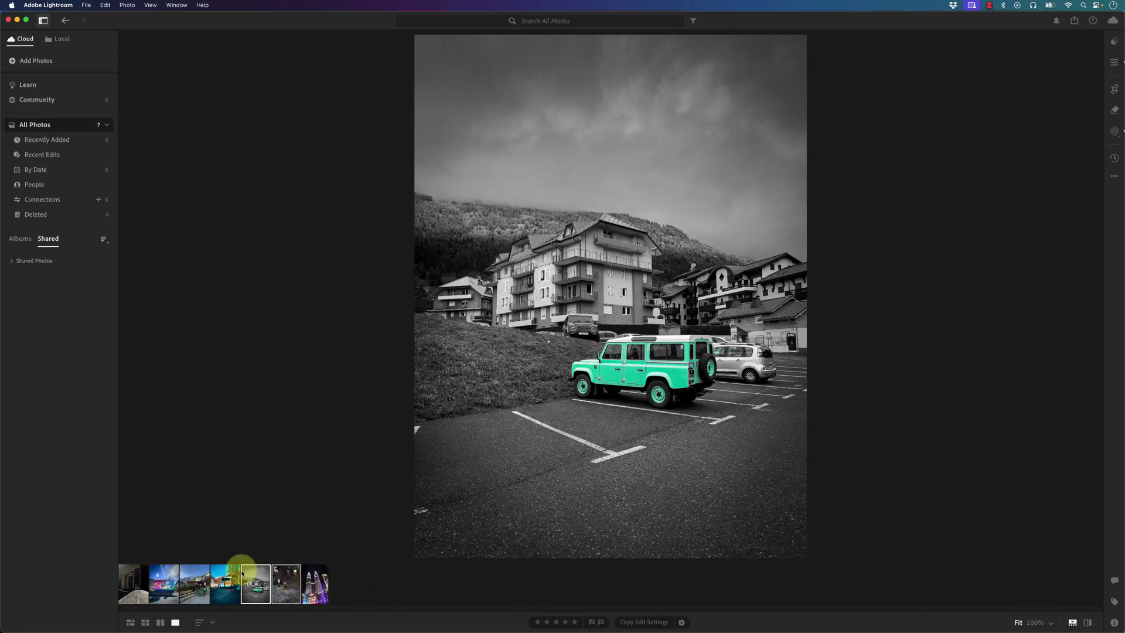
Hide the filmstrip and the library sidebar in single view, and return to the photo grid
{"action": "left_click", "coordinate": [1074, 624]}
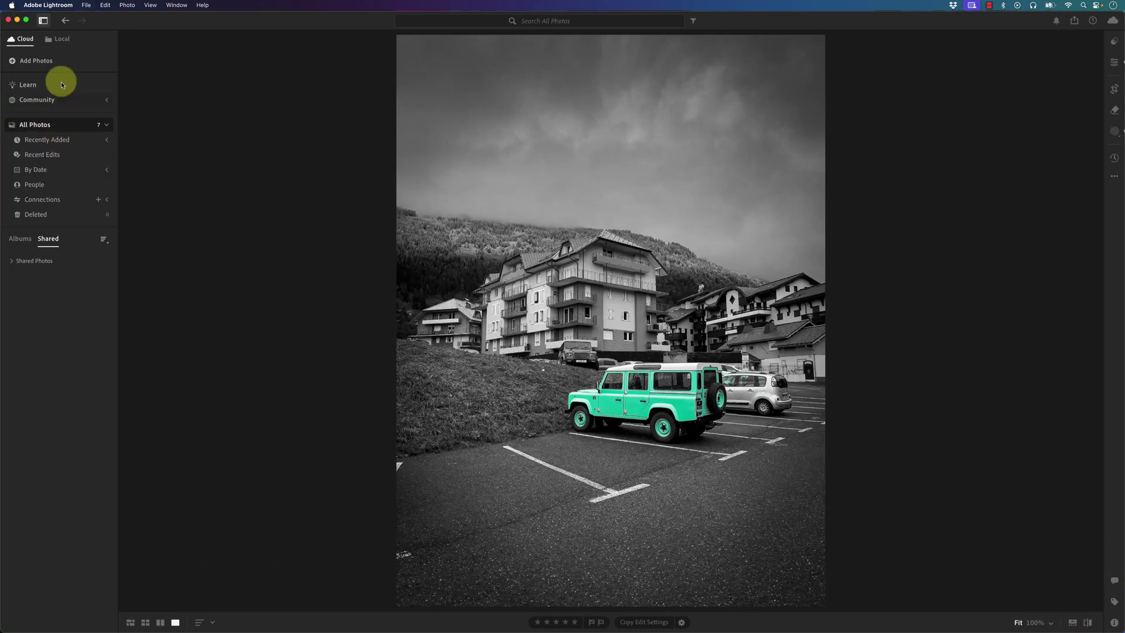
{"action": "left_click", "coordinate": [43, 21]}
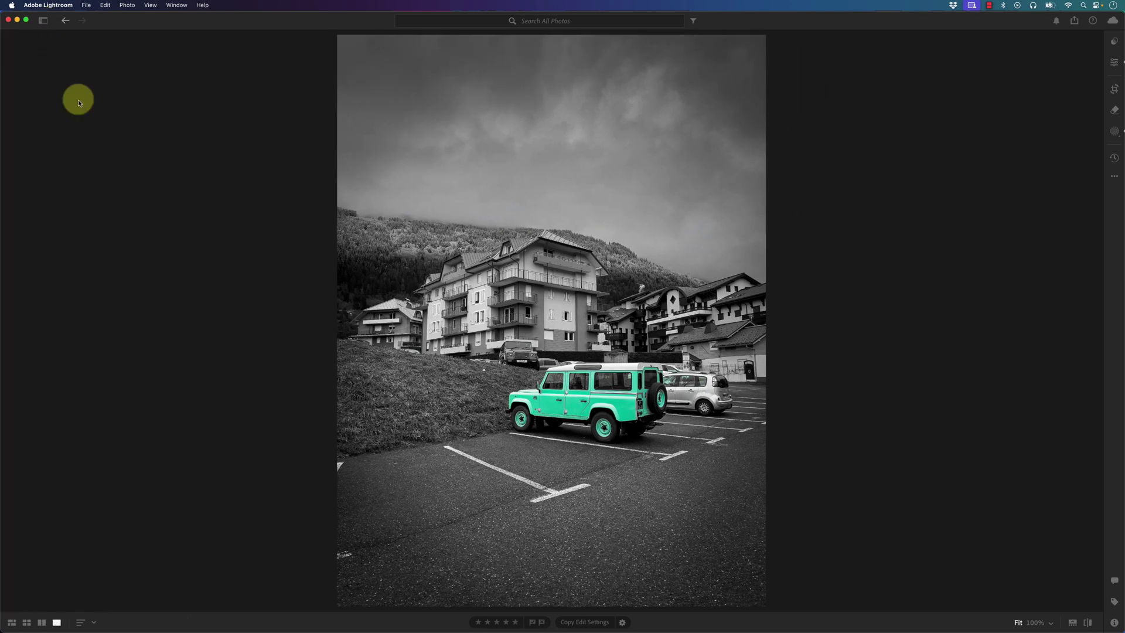
{"action": "key", "text": "g"}
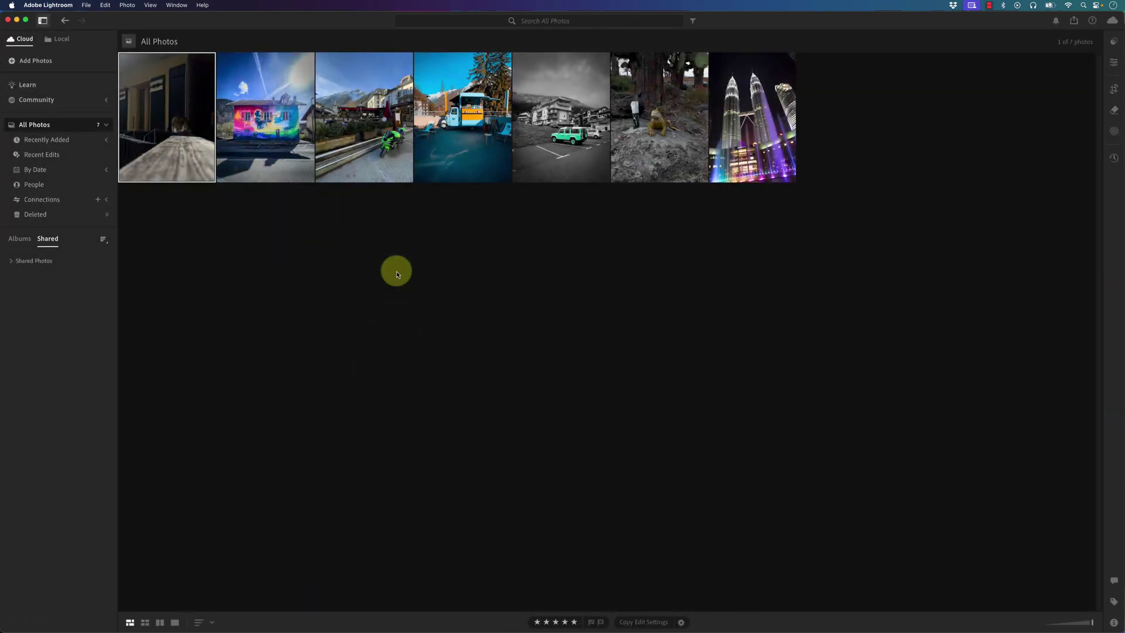
Import all three photos from the Lightroom CC 2025 Course folder into the cloud library without assigning an album
{"action": "left_click", "coordinate": [17, 60]}
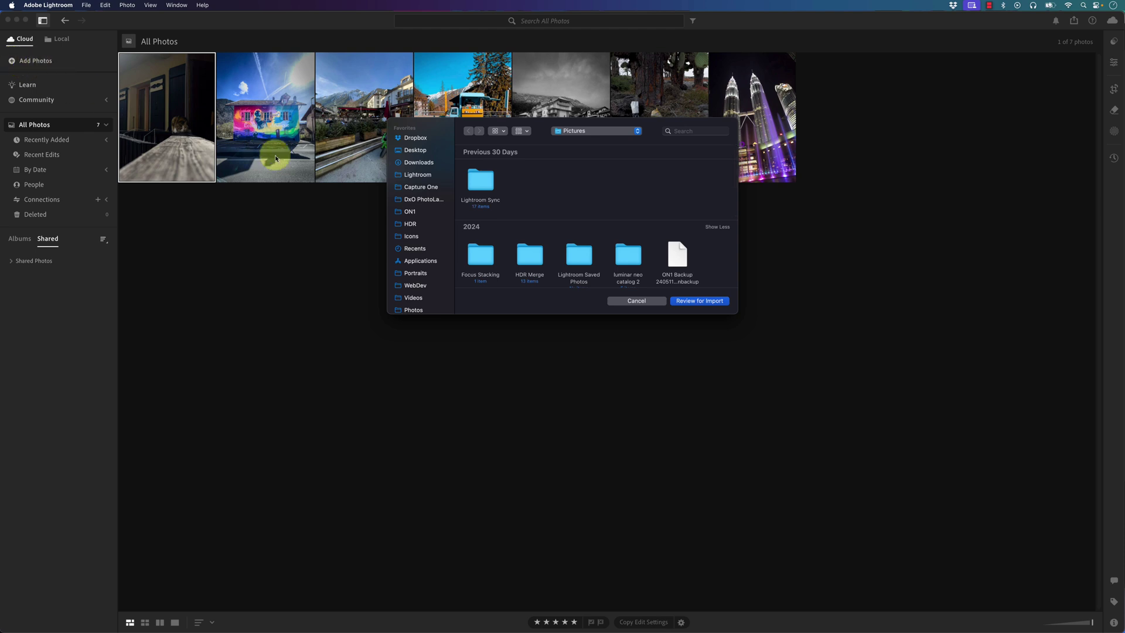
{"action": "left_click", "coordinate": [635, 300]}
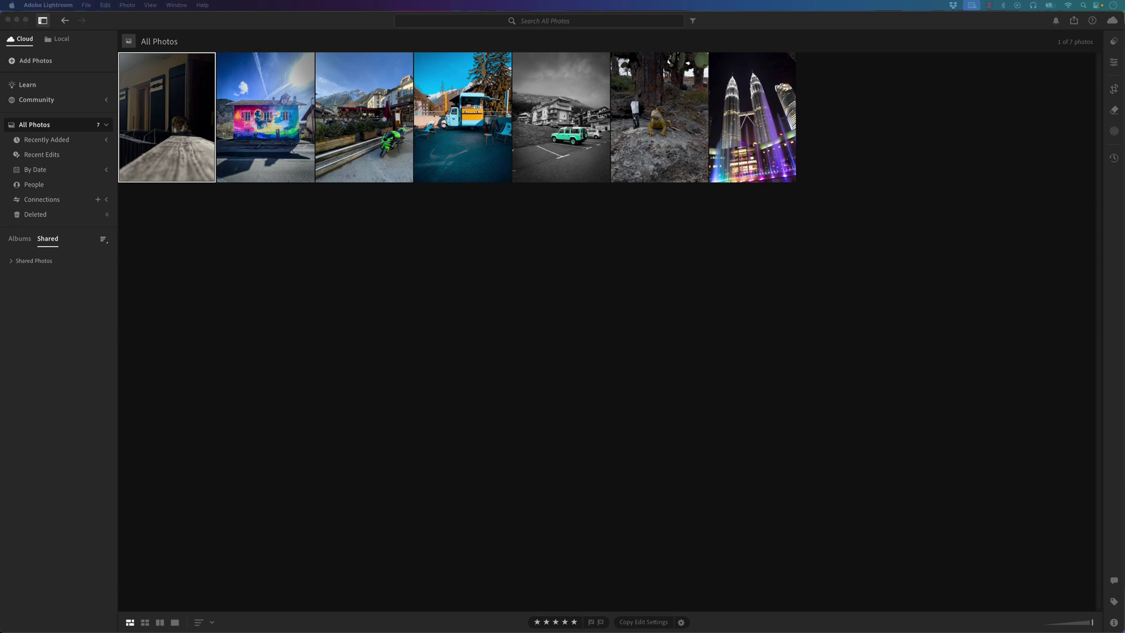
{"action": "left_click_drag", "start_coordinate": [737, 126], "coordinate": [475, 305]}
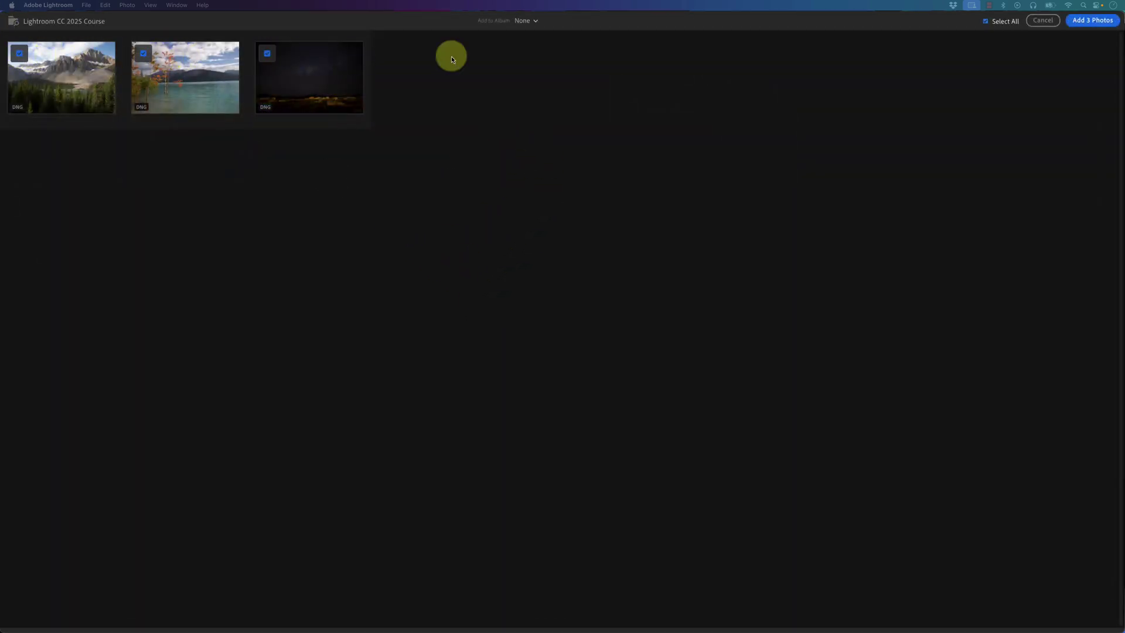
{"action": "left_click", "coordinate": [1087, 24]}
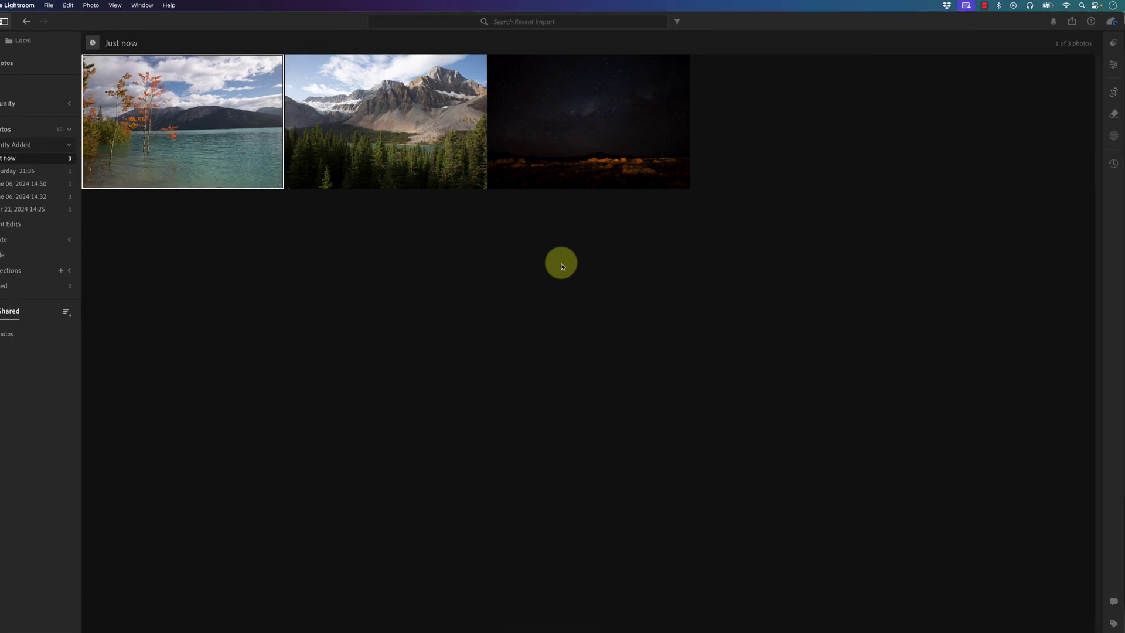
Check the cloud storage usage and the sync status, including the option to pause syncing
{"action": "left_click", "coordinate": [1113, 32]}
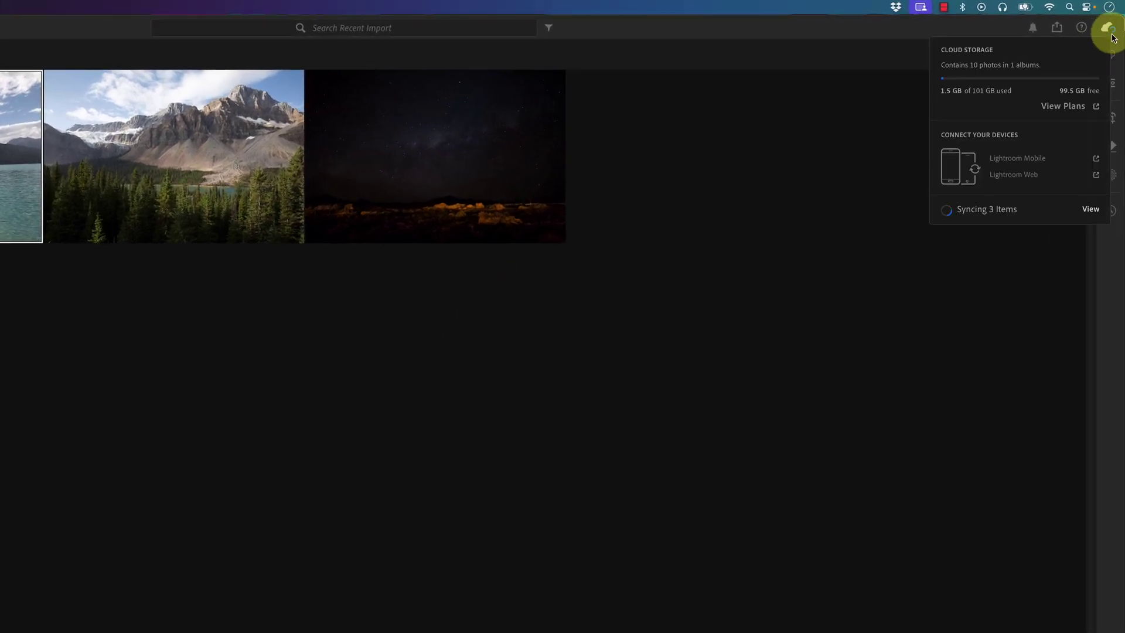
{"action": "mouse_move", "coordinate": [976, 214]}
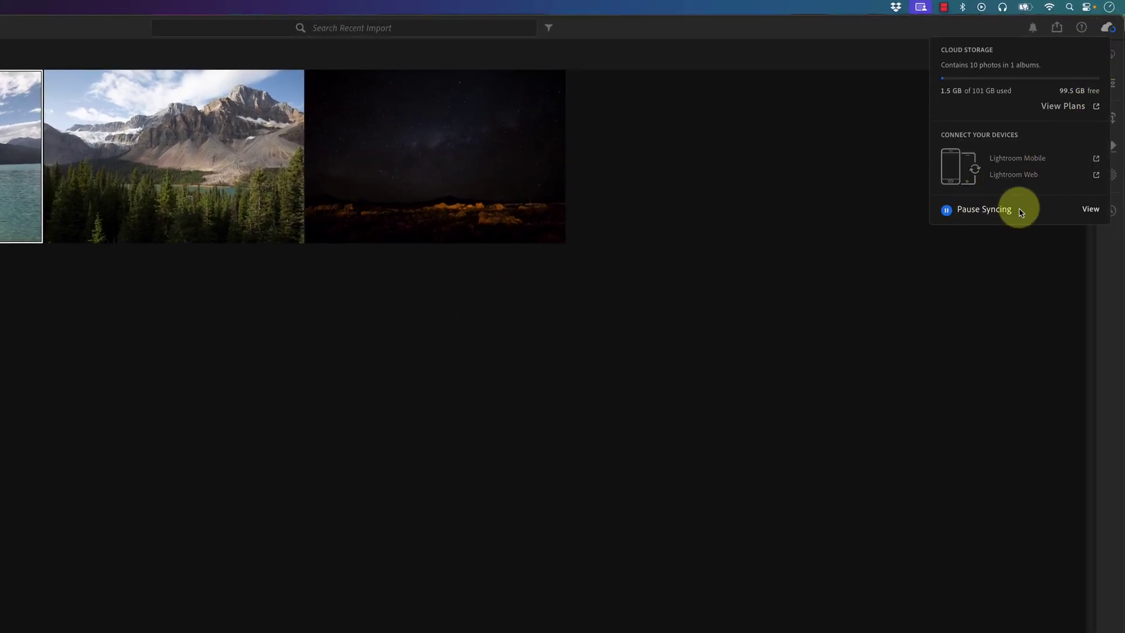
{"action": "left_click", "coordinate": [487, 343]}
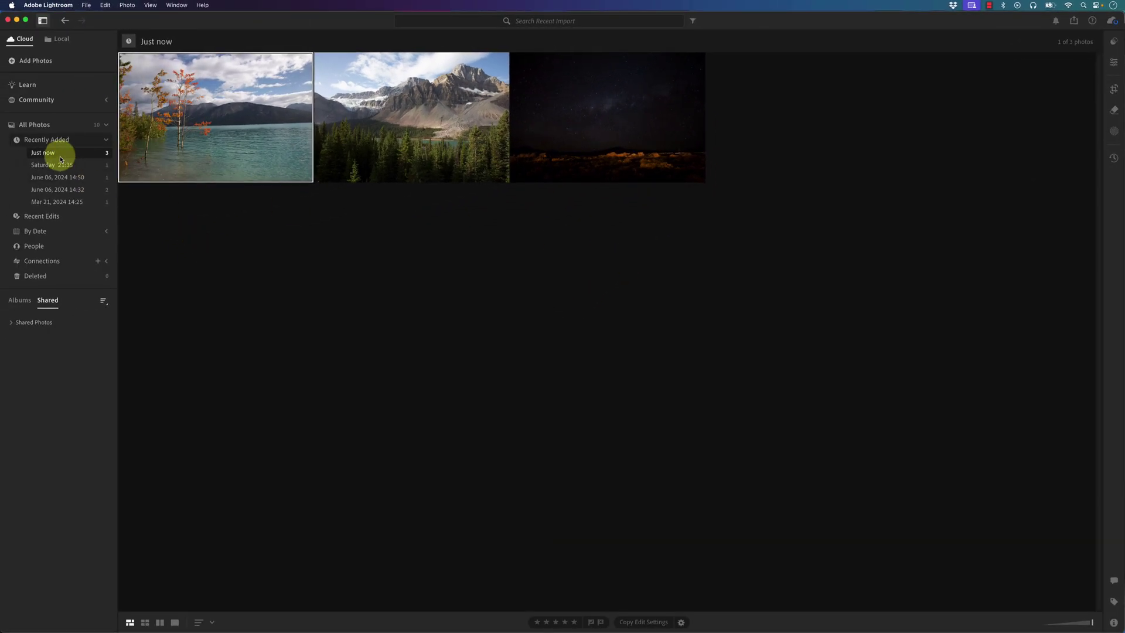
Show All Photos and sort them by import date
{"action": "left_click", "coordinate": [49, 129]}
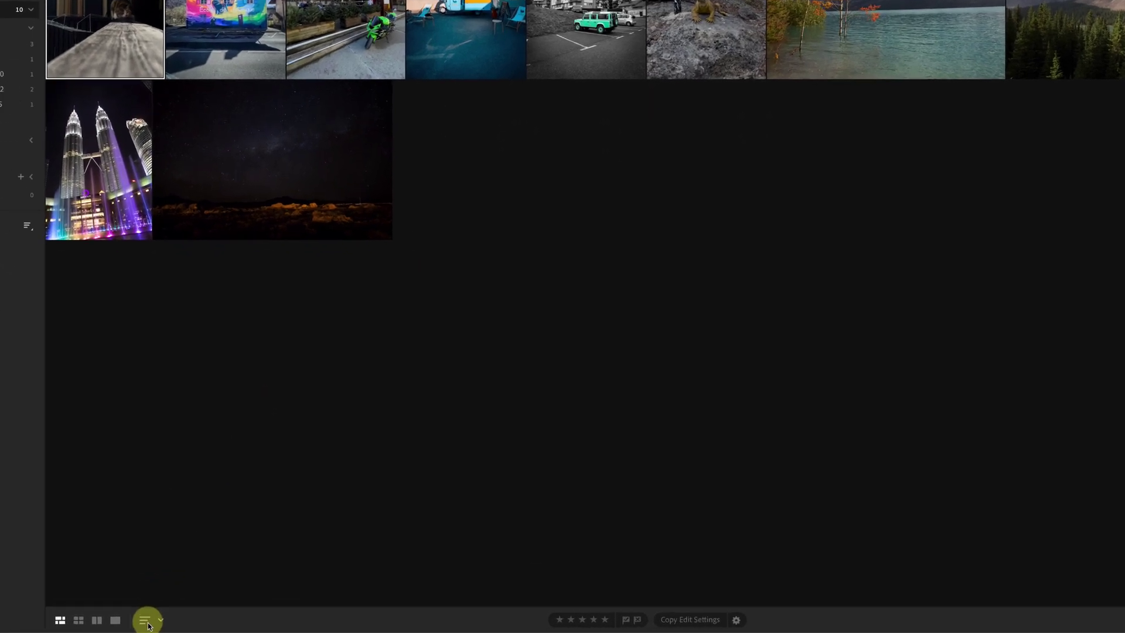
{"action": "left_click", "coordinate": [160, 621]}
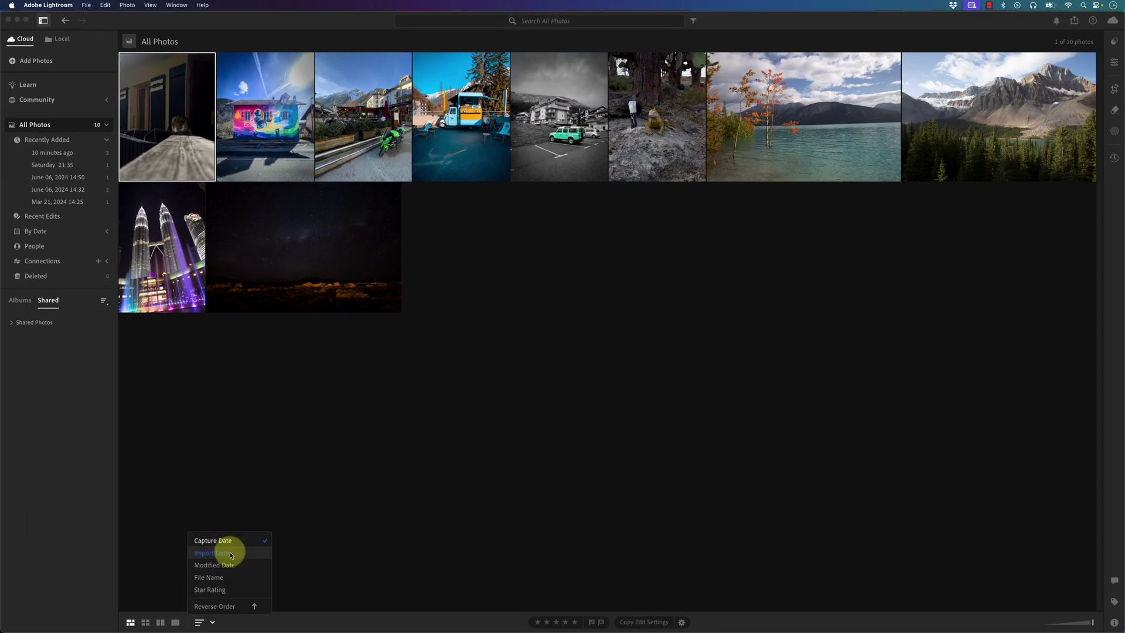
{"action": "left_click", "coordinate": [212, 553]}
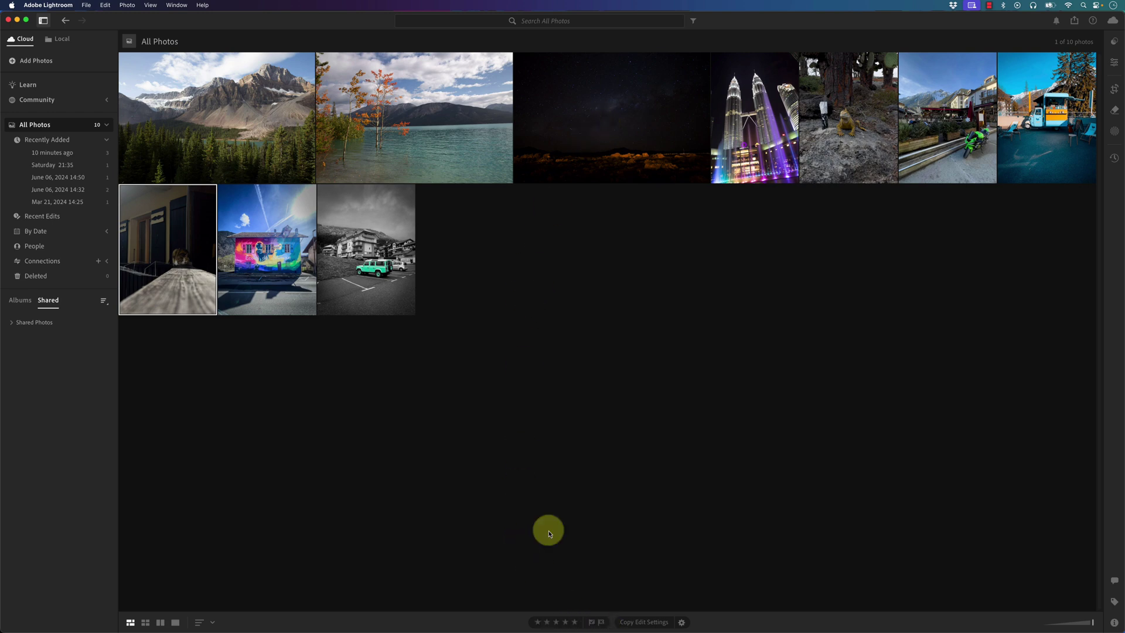
Review the imported photos enlarged from the mountain shot onward, giving the lake photo four stars and a pick flag
{"action": "double_click", "coordinate": [257, 110]}
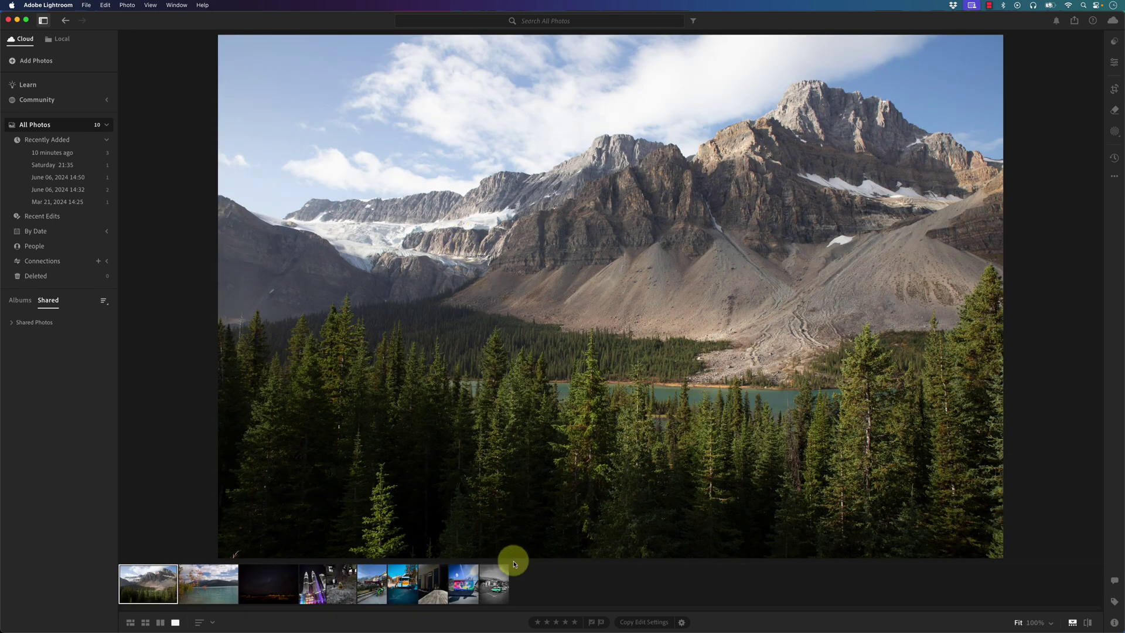
{"action": "left_click", "coordinate": [590, 622]}
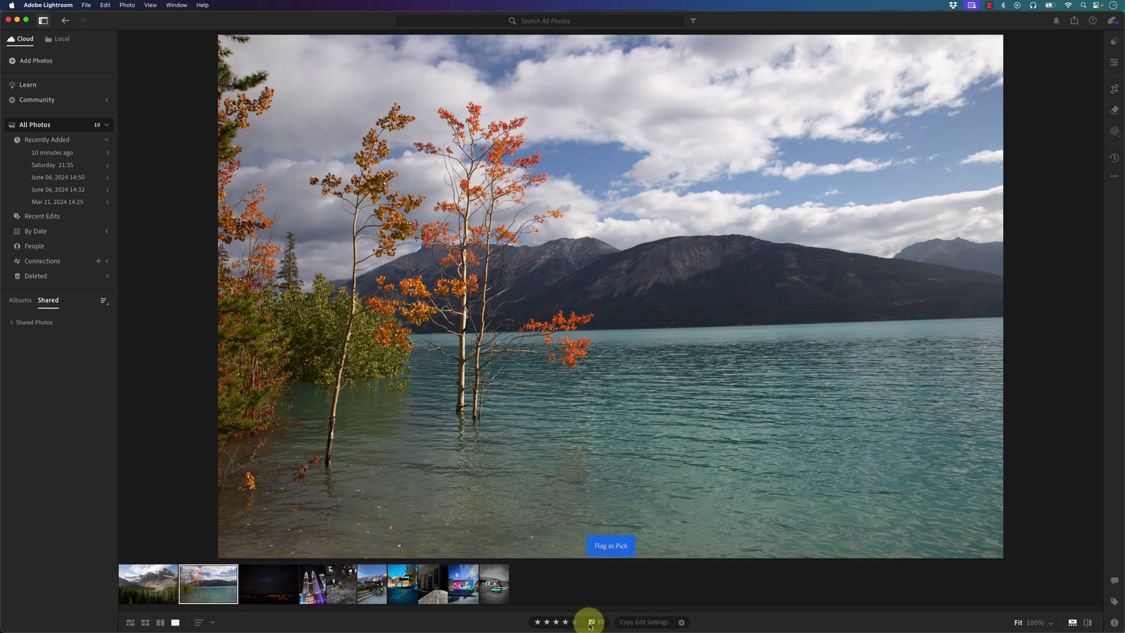
Rate the starry night photo and the twin towers photo one star each and flag both as rejected
{"action": "left_click", "coordinate": [269, 589]}
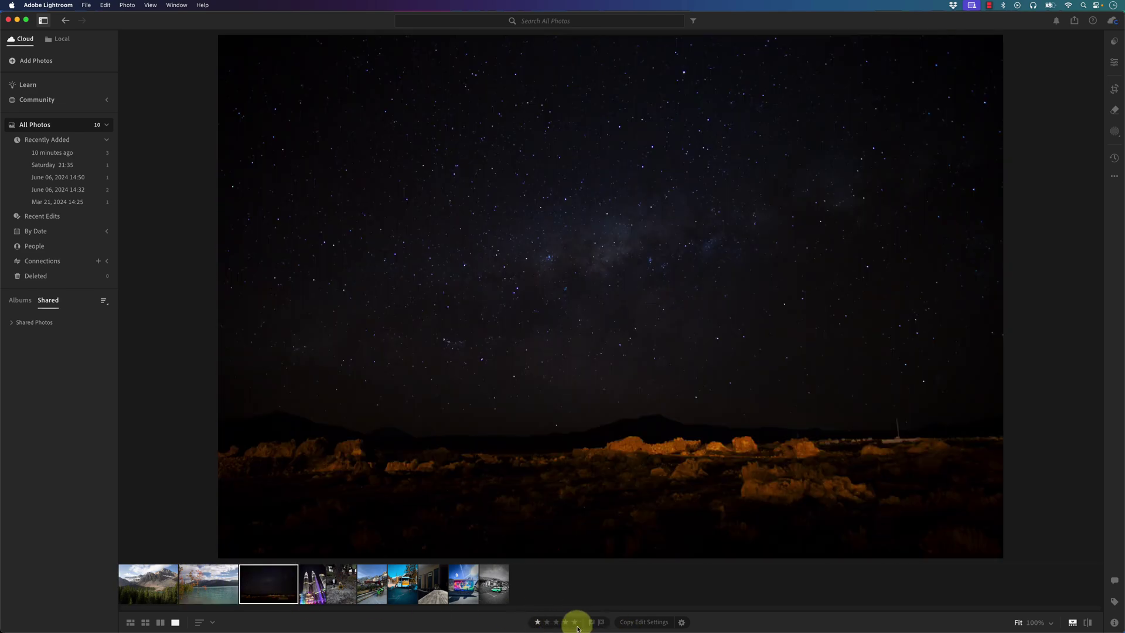
{"action": "left_click", "coordinate": [601, 623]}
{"action": "left_click", "coordinate": [313, 589]}
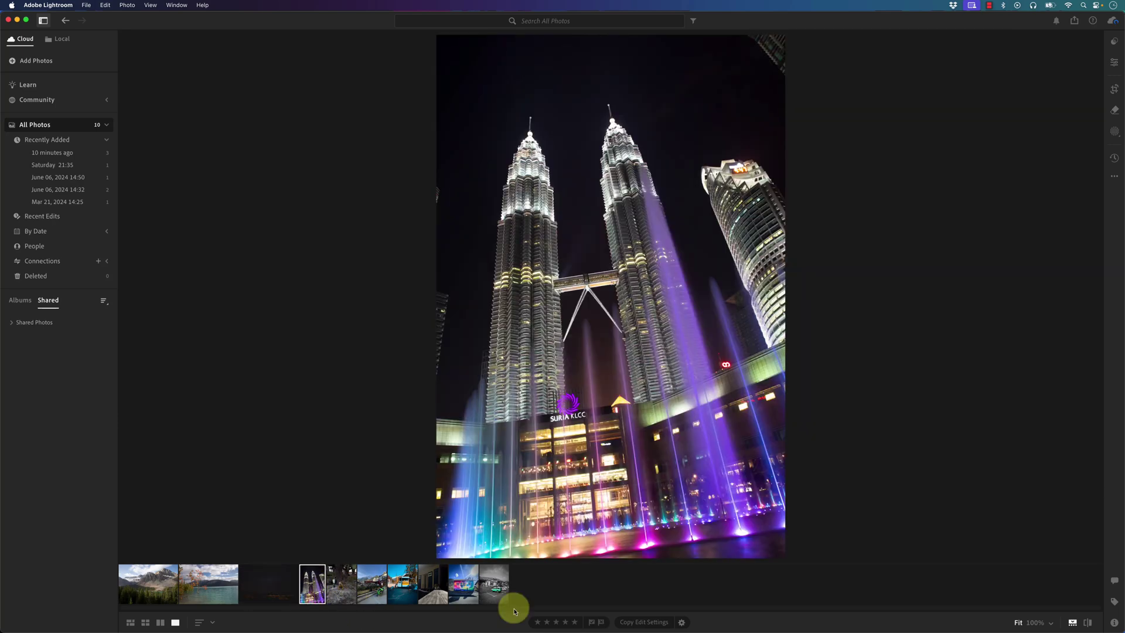
{"action": "left_click", "coordinate": [601, 622]}
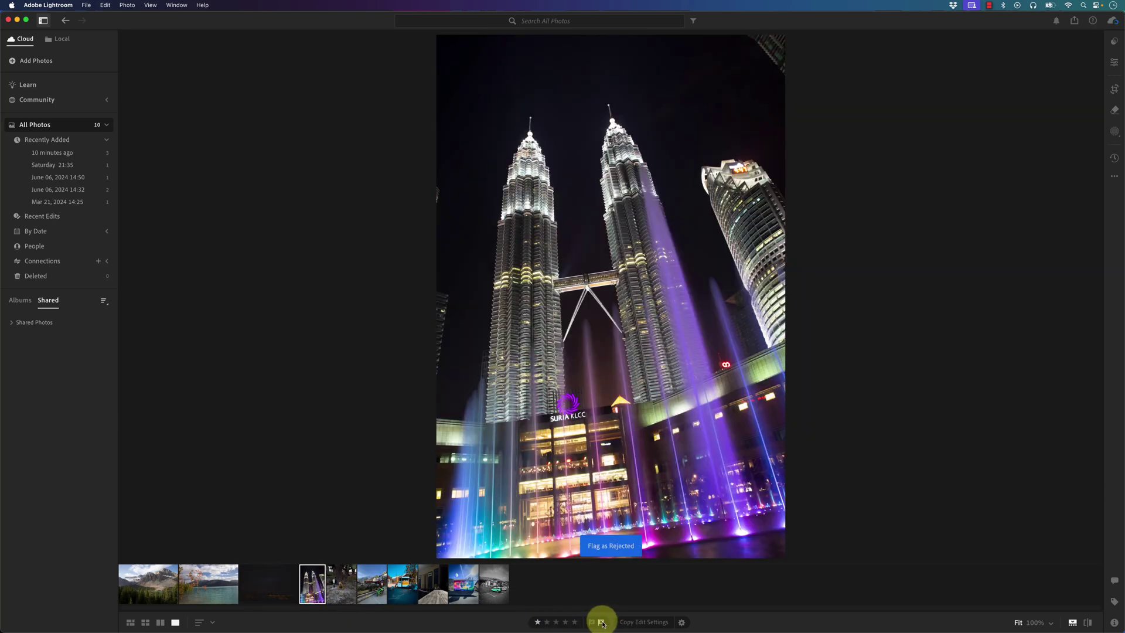
Return to the photo grid, filter All Photos to three or more stars, and clear the filter
{"action": "left_click", "coordinate": [130, 623]}
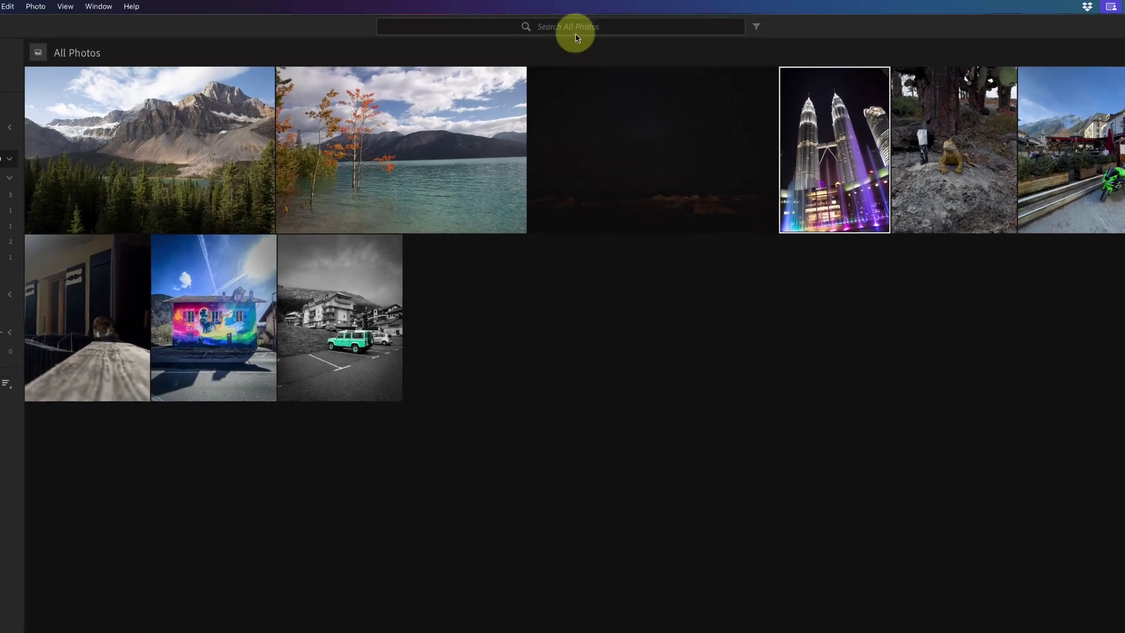
{"action": "left_click", "coordinate": [574, 28]}
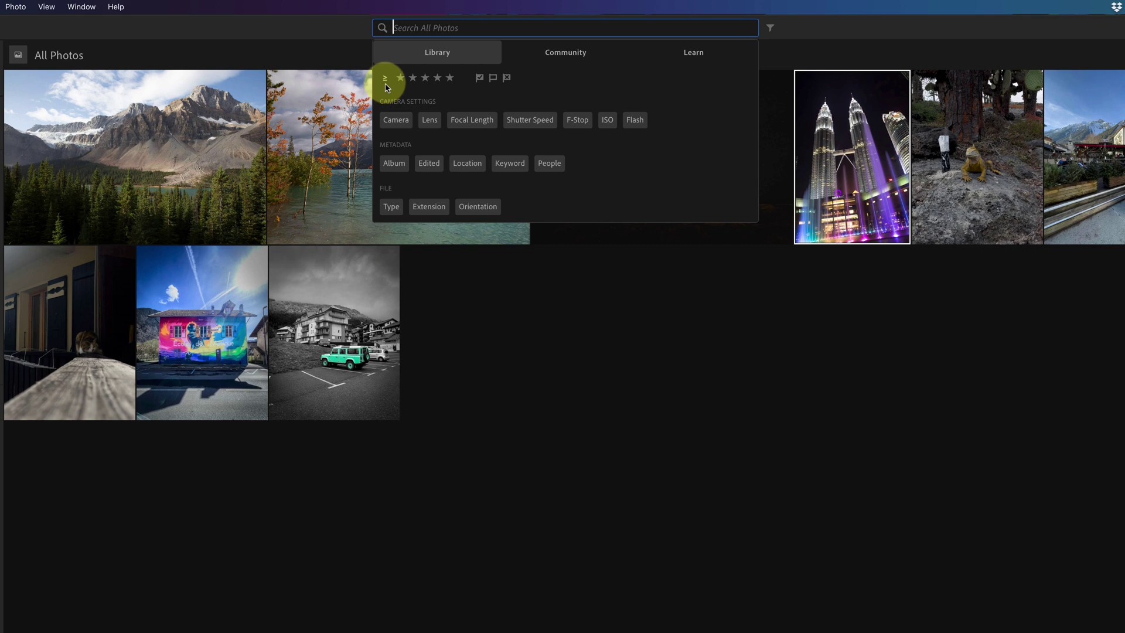
{"action": "left_click", "coordinate": [424, 78]}
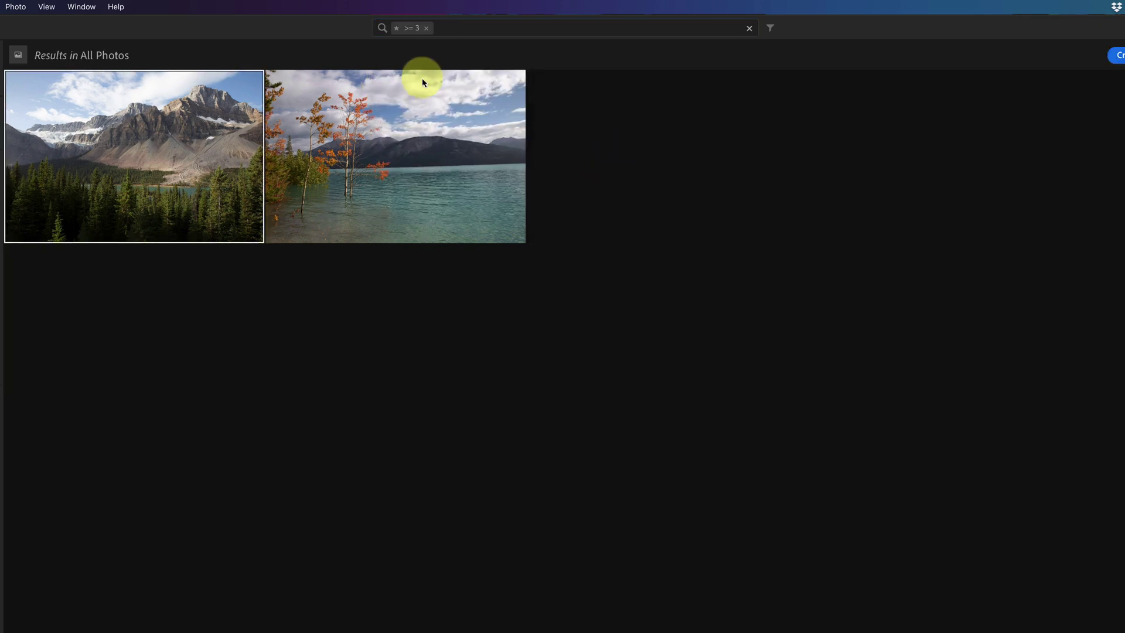
{"action": "left_click", "coordinate": [426, 28]}
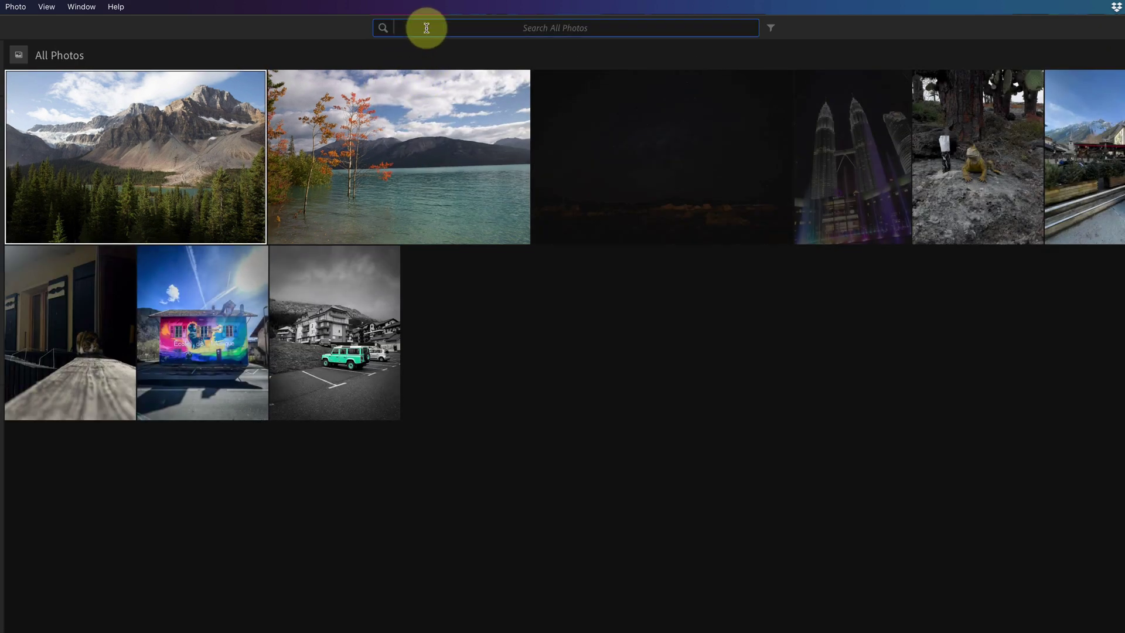
Filter All Photos to five-star photos and to picked photos, clearing each filter after viewing its results
{"action": "left_click", "coordinate": [419, 27]}
{"action": "left_click", "coordinate": [449, 77]}
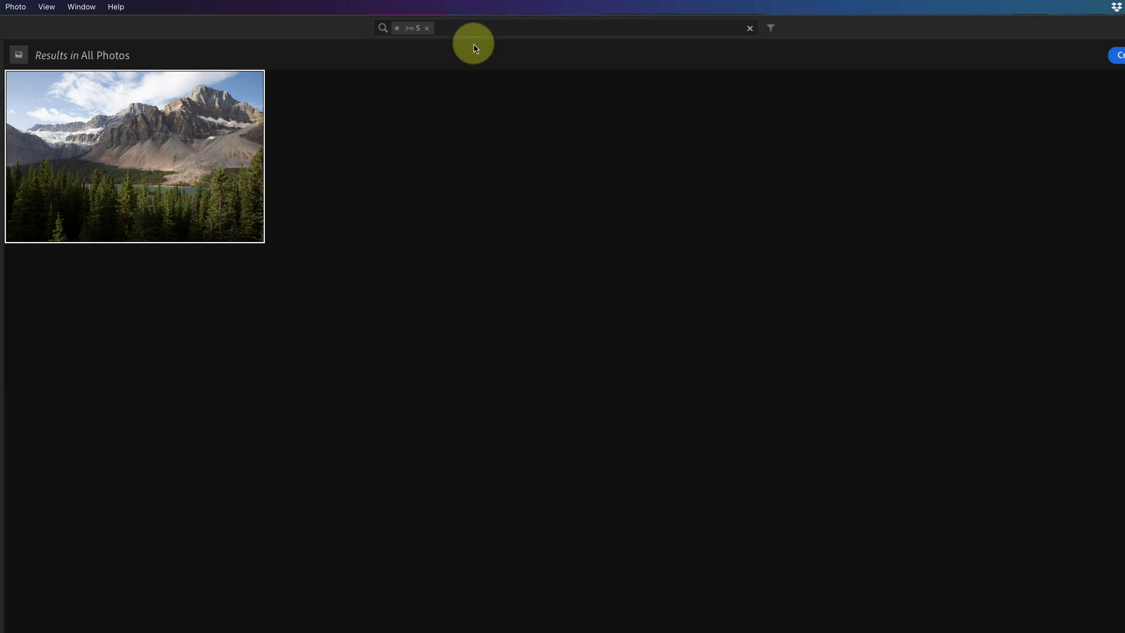
{"action": "left_click", "coordinate": [428, 28]}
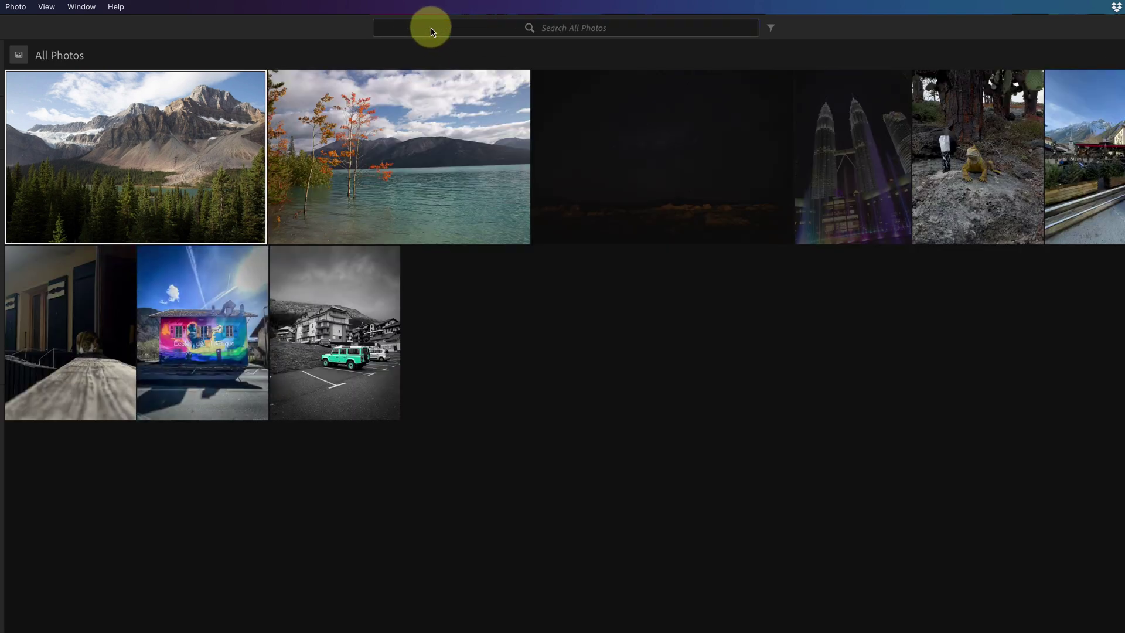
{"action": "left_click", "coordinate": [432, 27]}
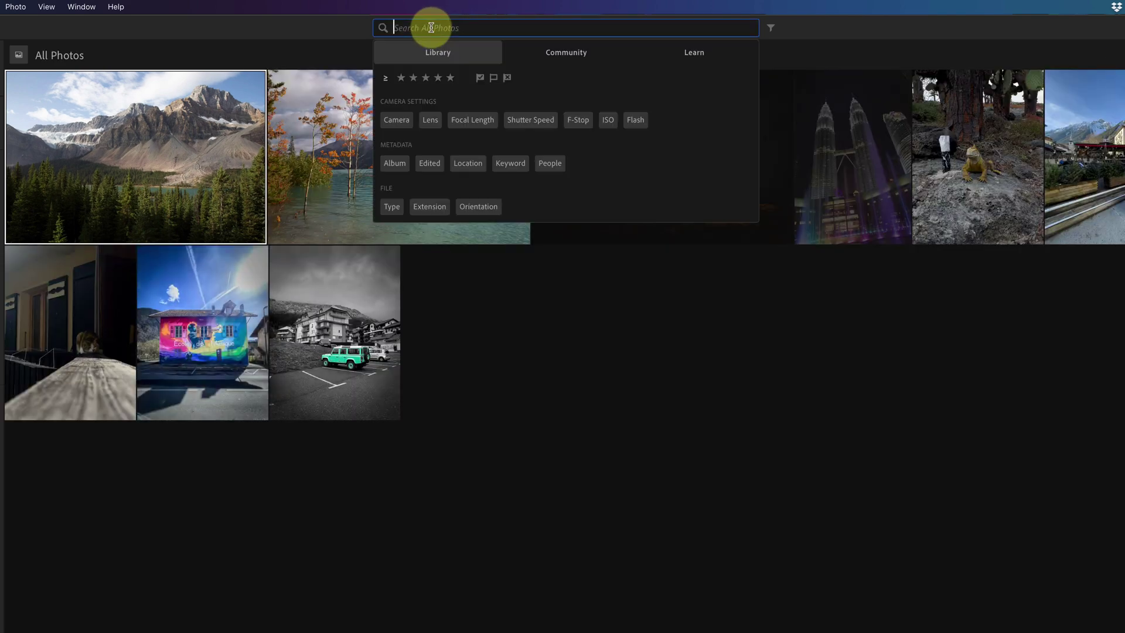
{"action": "left_click", "coordinate": [480, 79]}
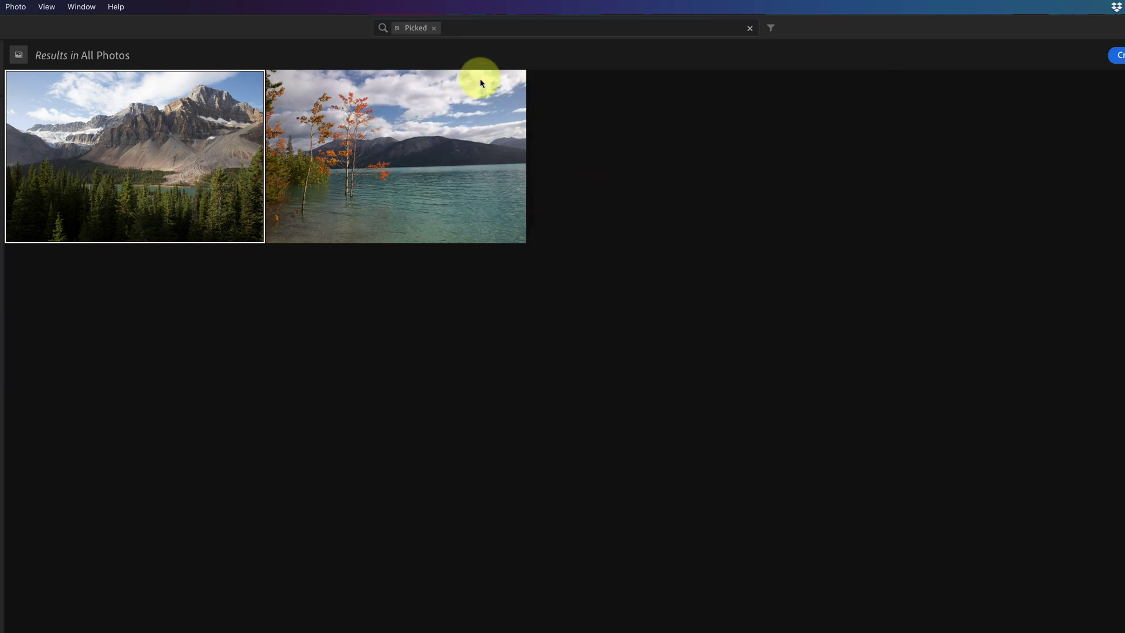
{"action": "left_click", "coordinate": [434, 28]}
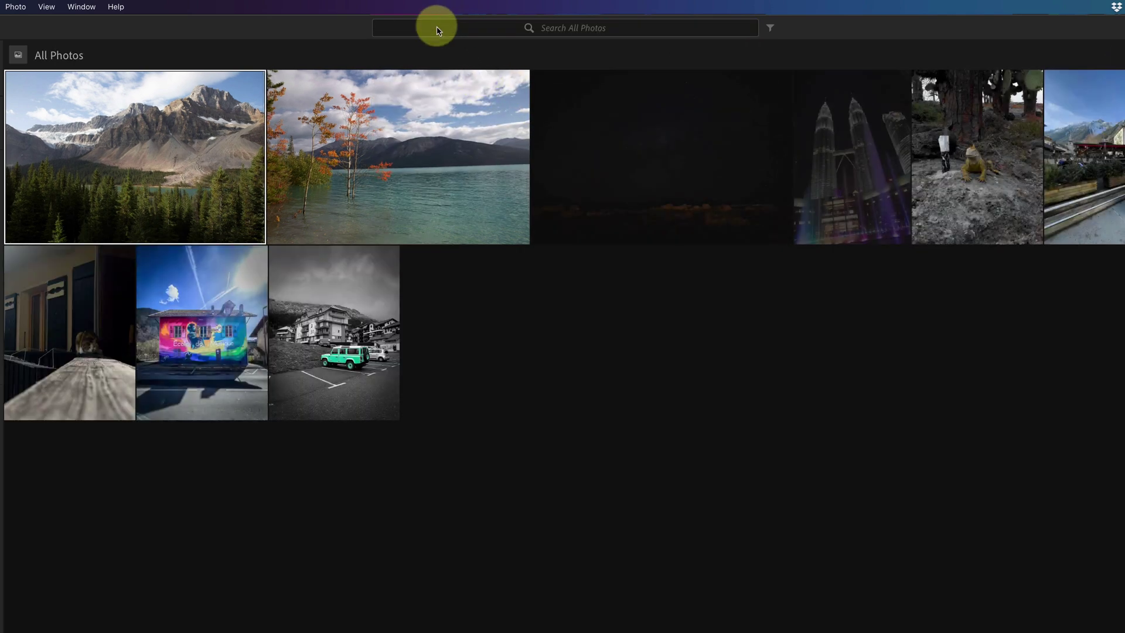
Filter All Photos by a shutter speed of 1/1000 sec and clear the filter again
{"action": "left_click", "coordinate": [581, 26]}
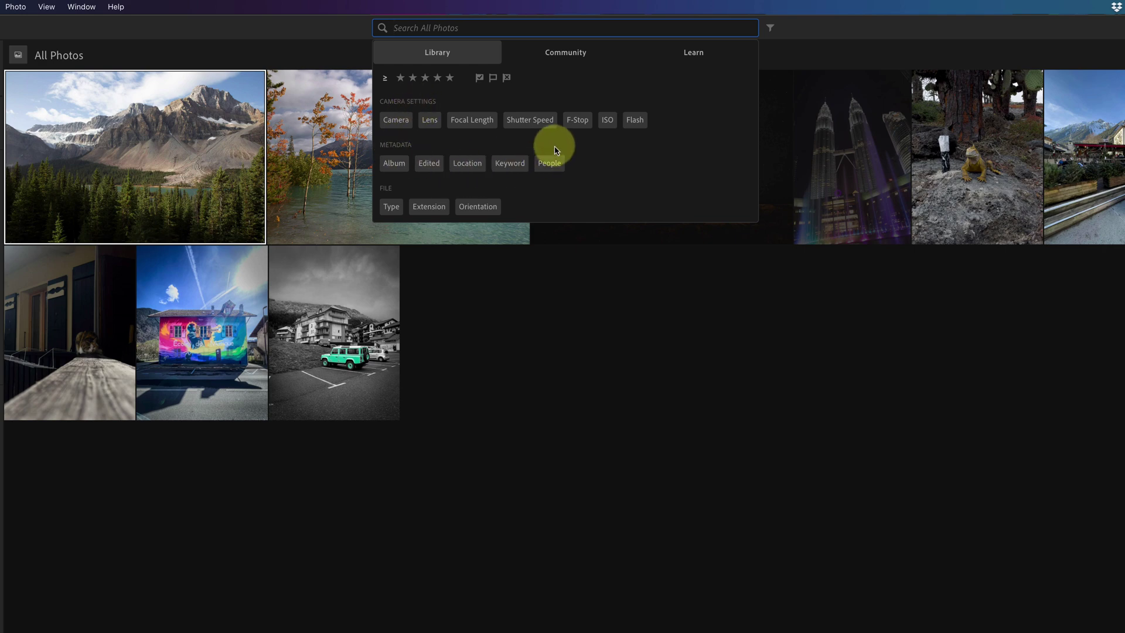
{"action": "left_click", "coordinate": [529, 120]}
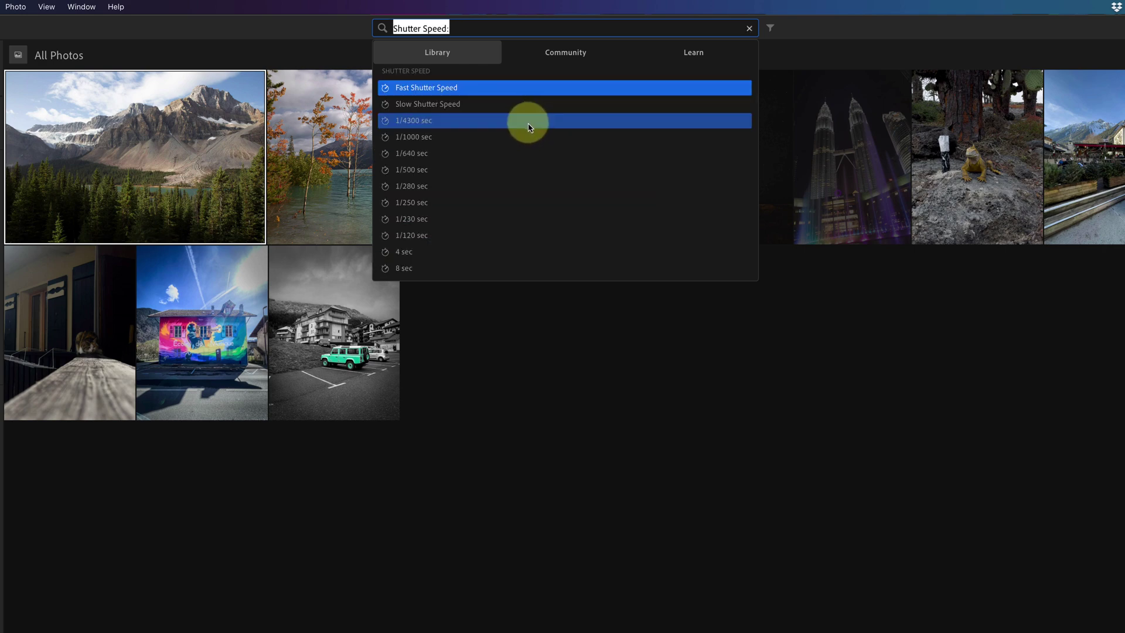
{"action": "left_click", "coordinate": [428, 137]}
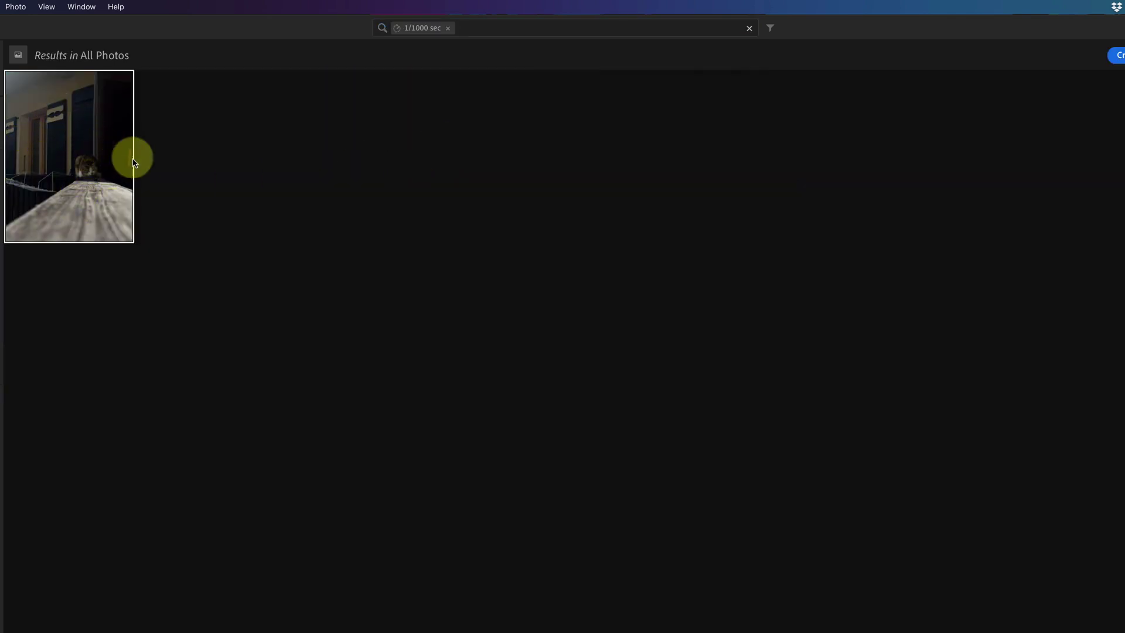
{"action": "left_click", "coordinate": [448, 29]}
{"action": "key", "text": "Down"}
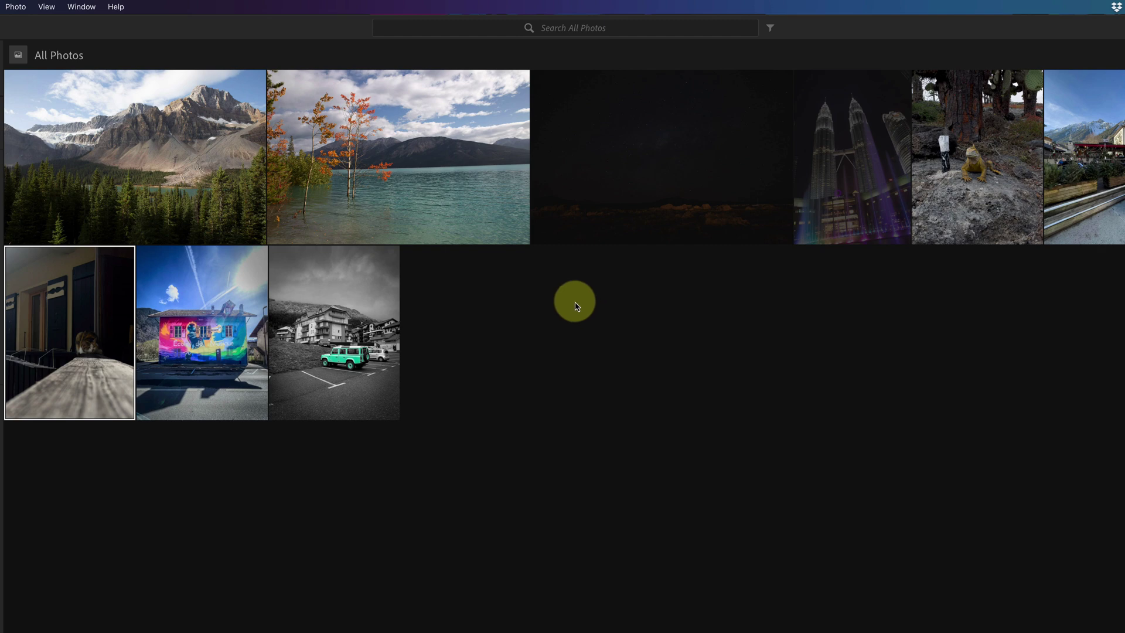
Search All Photos for "mountain" and clear the search
{"action": "left_click", "coordinate": [583, 28]}
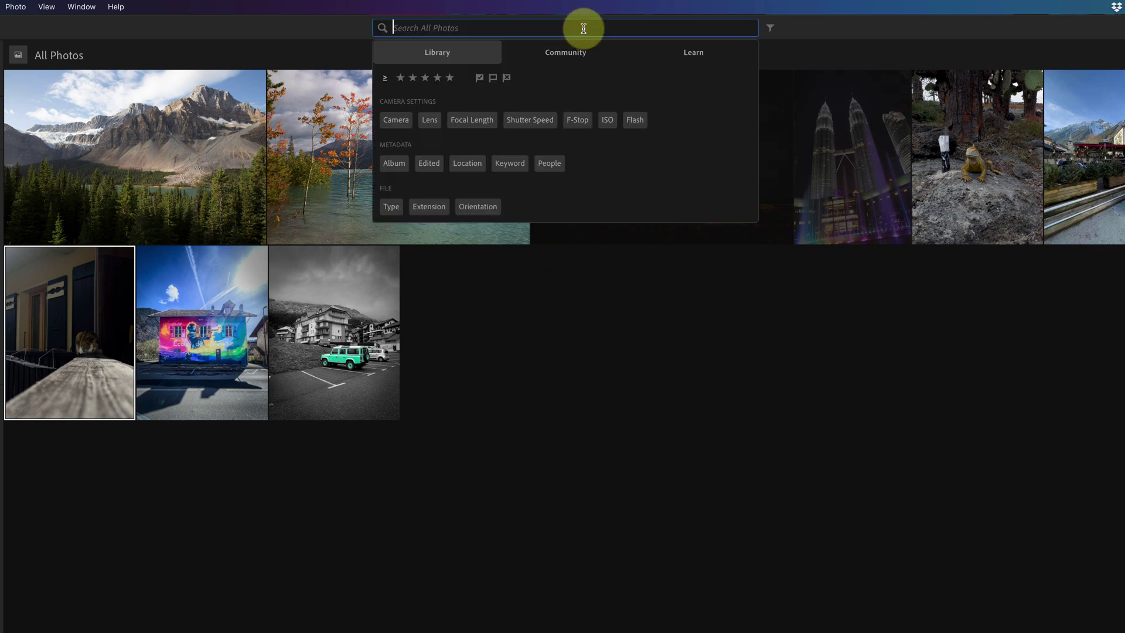
{"action": "type", "text": "mo0untain"}
{"action": "key", "text": "BackSpace"}
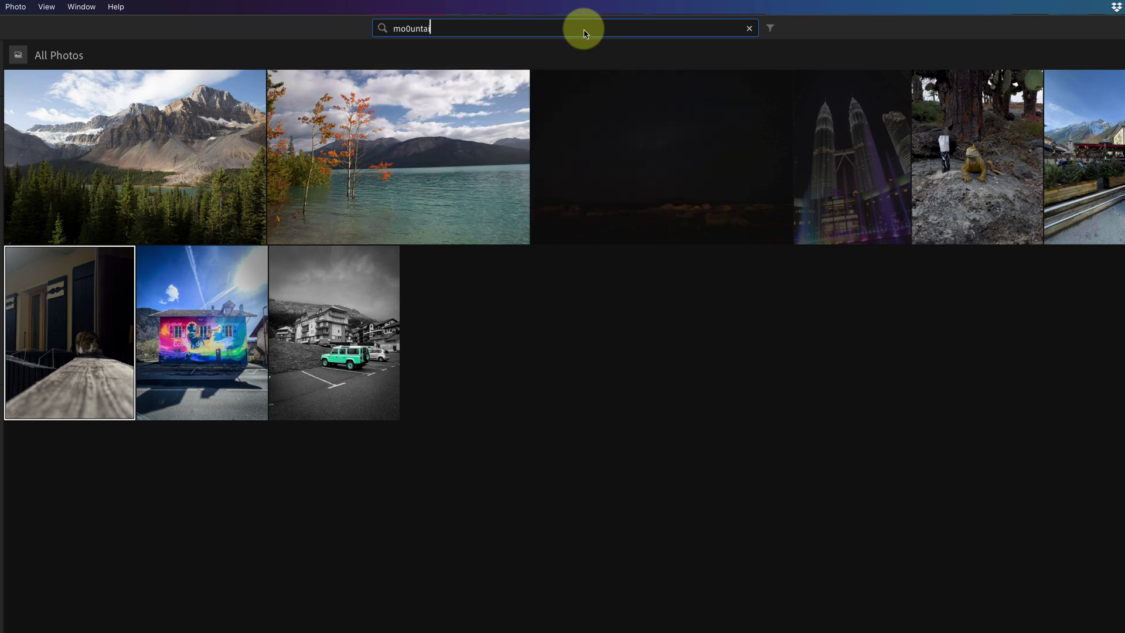
{"action": "type", "text": "un"}
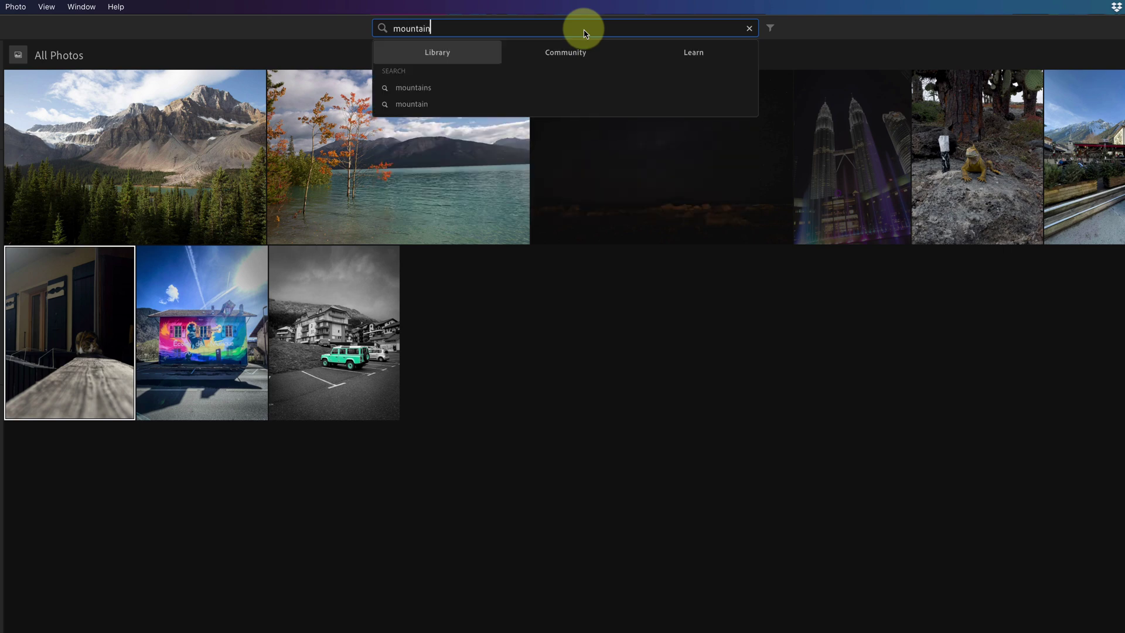
{"action": "key", "text": "Return"}
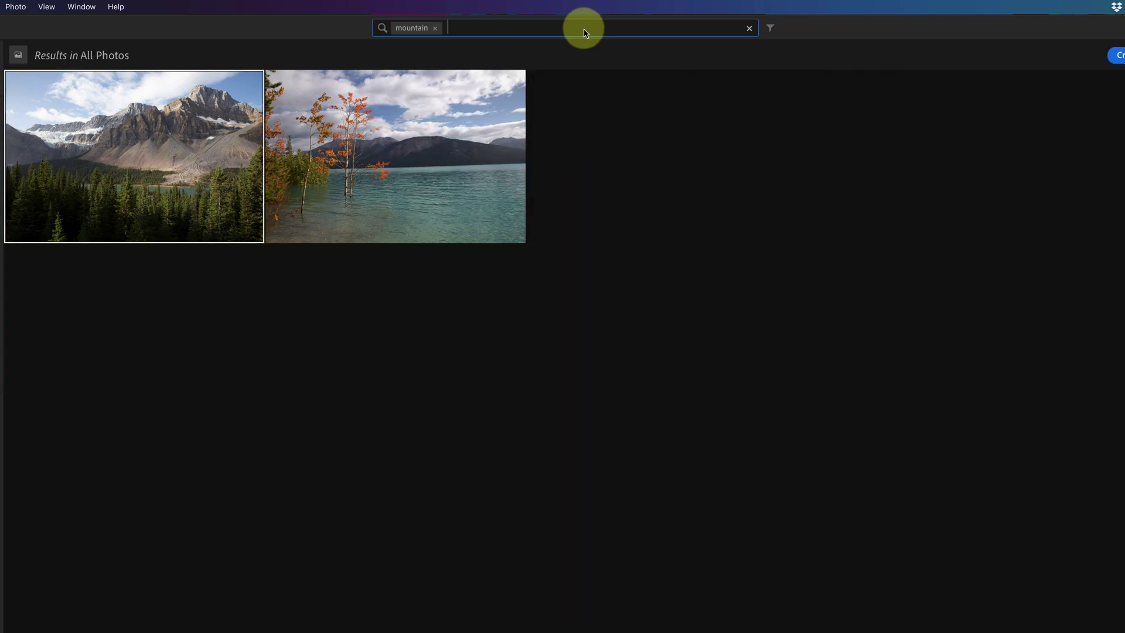
{"action": "left_click", "coordinate": [434, 27]}
Search All Photos for "building" and clear the search
{"action": "type", "text": "building"}
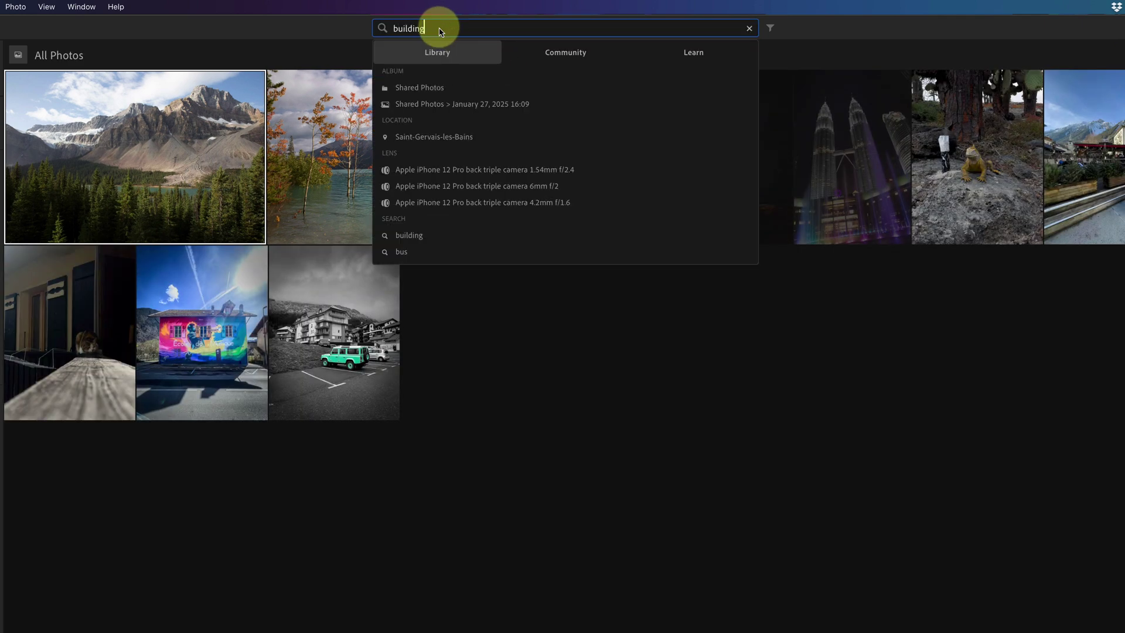
{"action": "key", "text": "Return"}
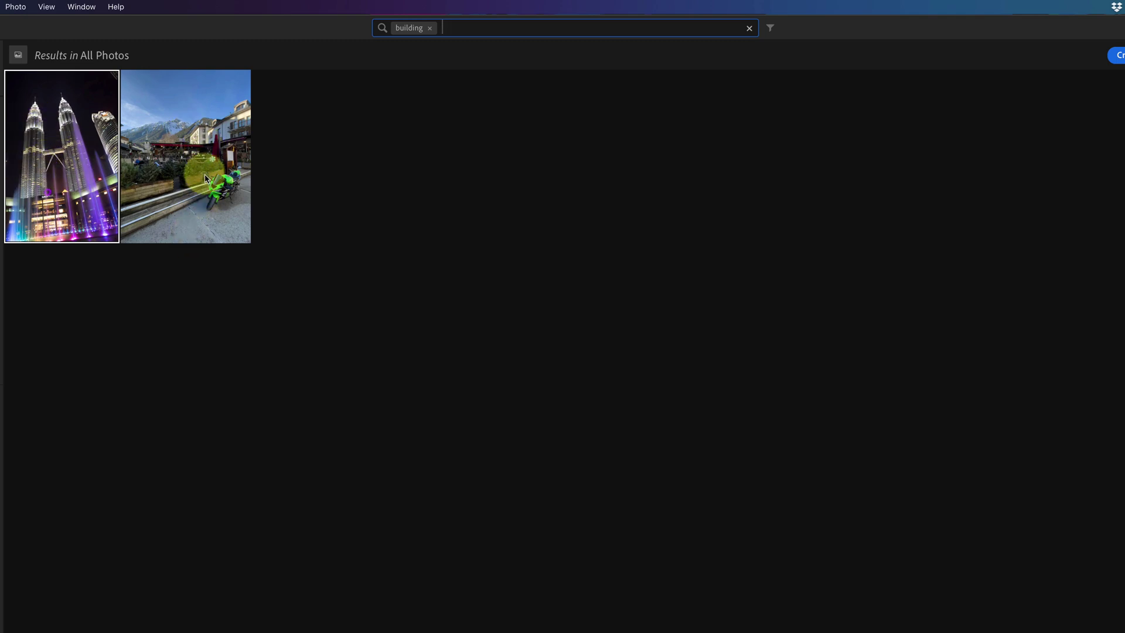
{"action": "left_click", "coordinate": [430, 29]}
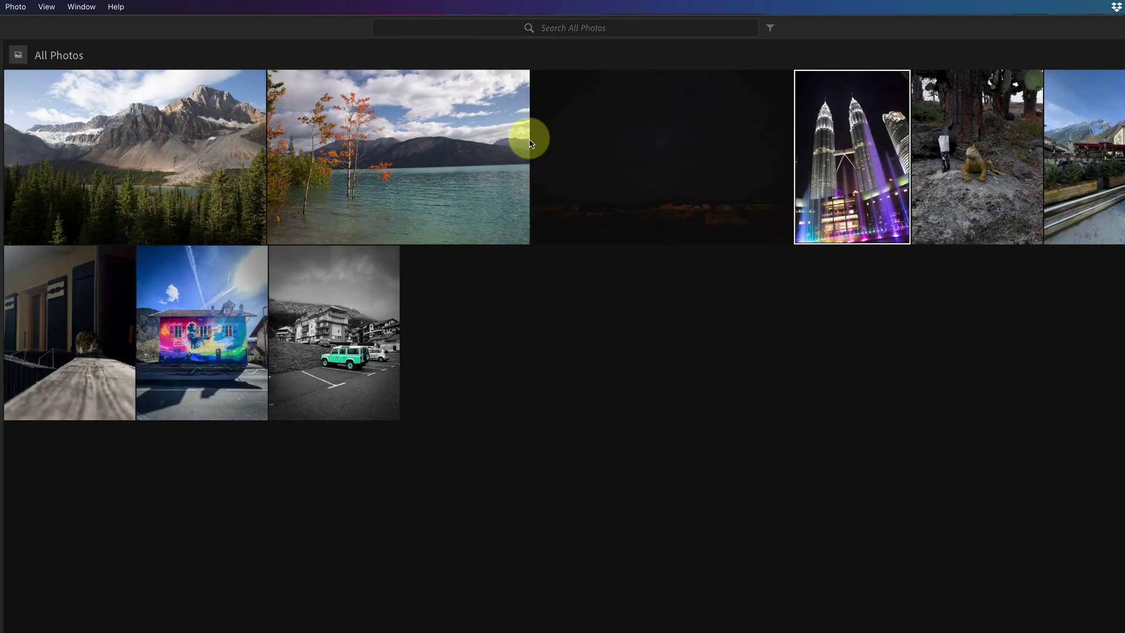
Open the yellow iguana photo enlarged and show its keywords
{"action": "left_click", "coordinate": [971, 163]}
{"action": "double_click", "coordinate": [971, 163]}
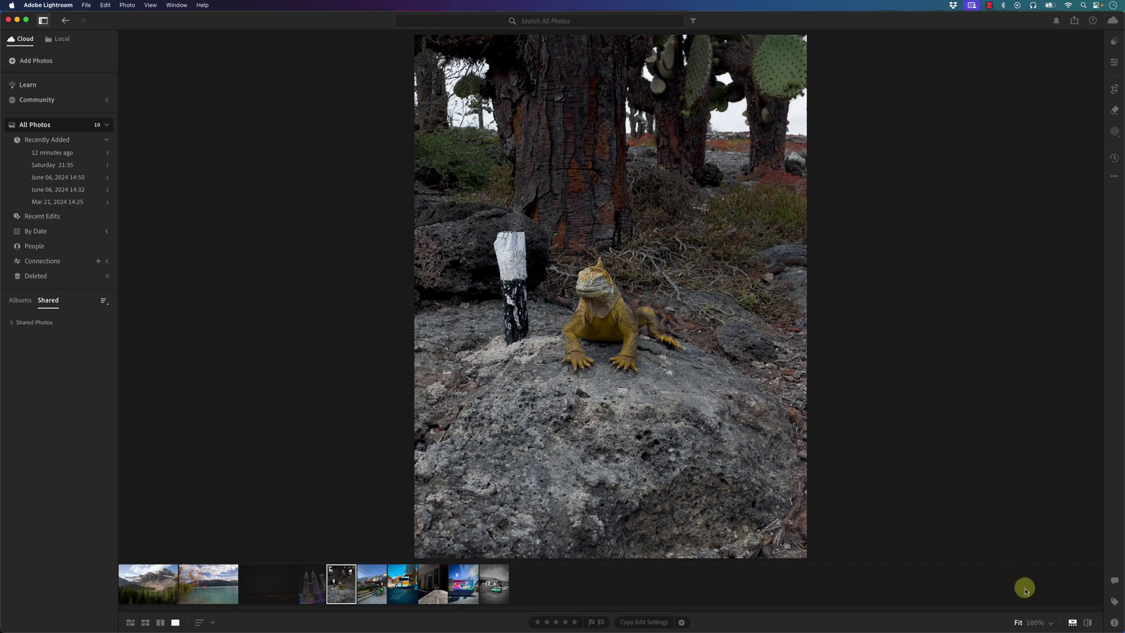
{"action": "left_click", "coordinate": [1115, 602]}
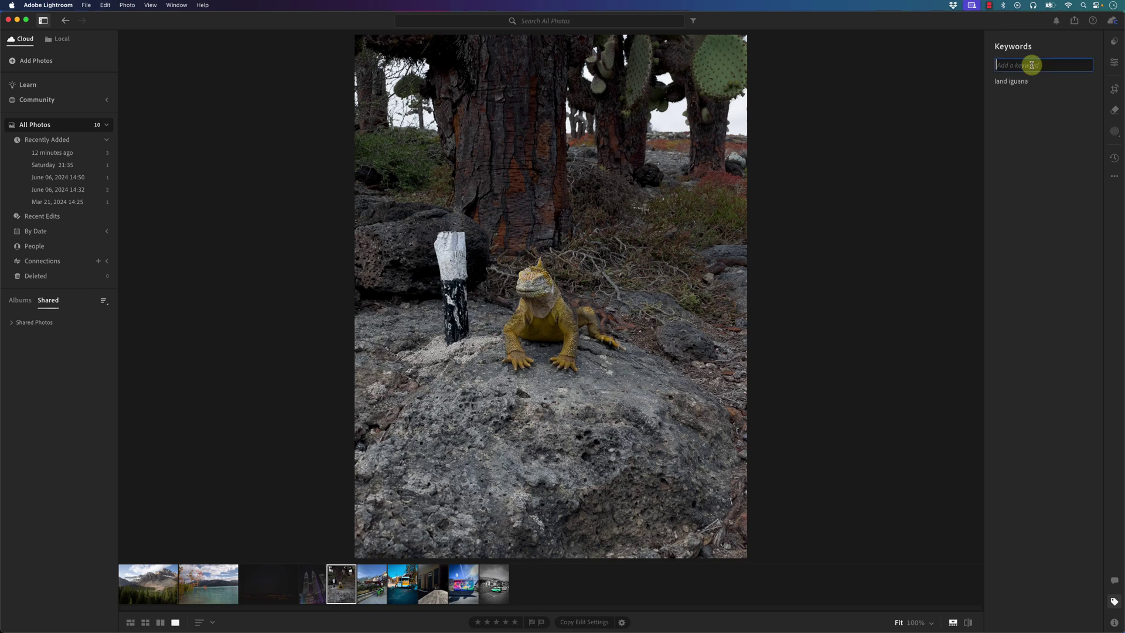
Filter the photo grid by the keyword "land iguana" and open the iguana photo enlarged with its file info
{"action": "left_click", "coordinate": [130, 622]}
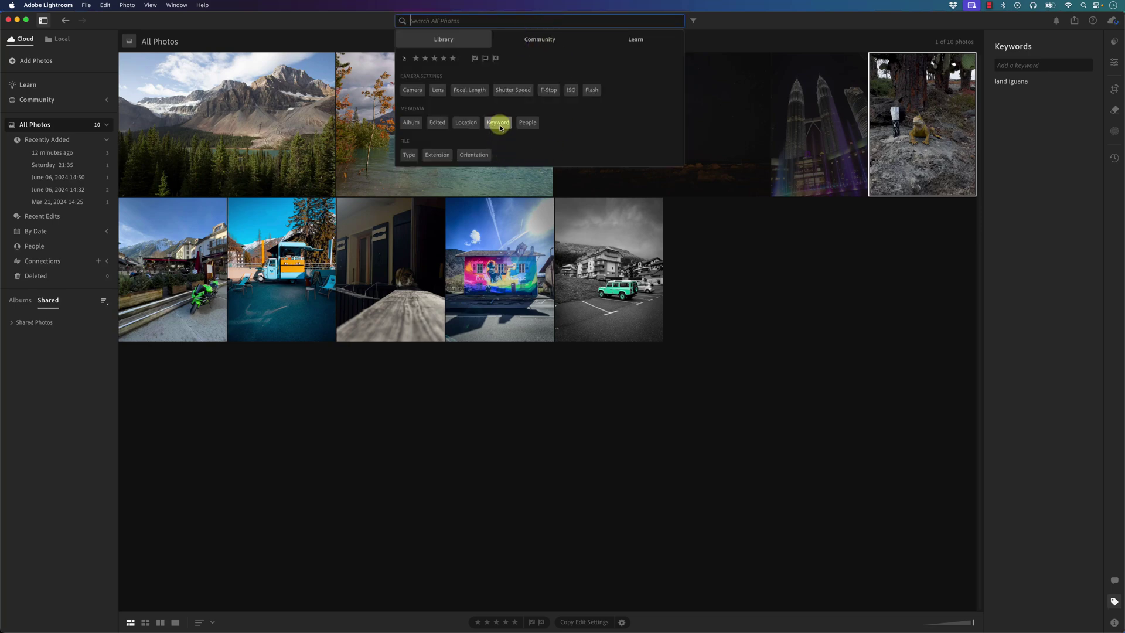
{"action": "left_click", "coordinate": [498, 123]}
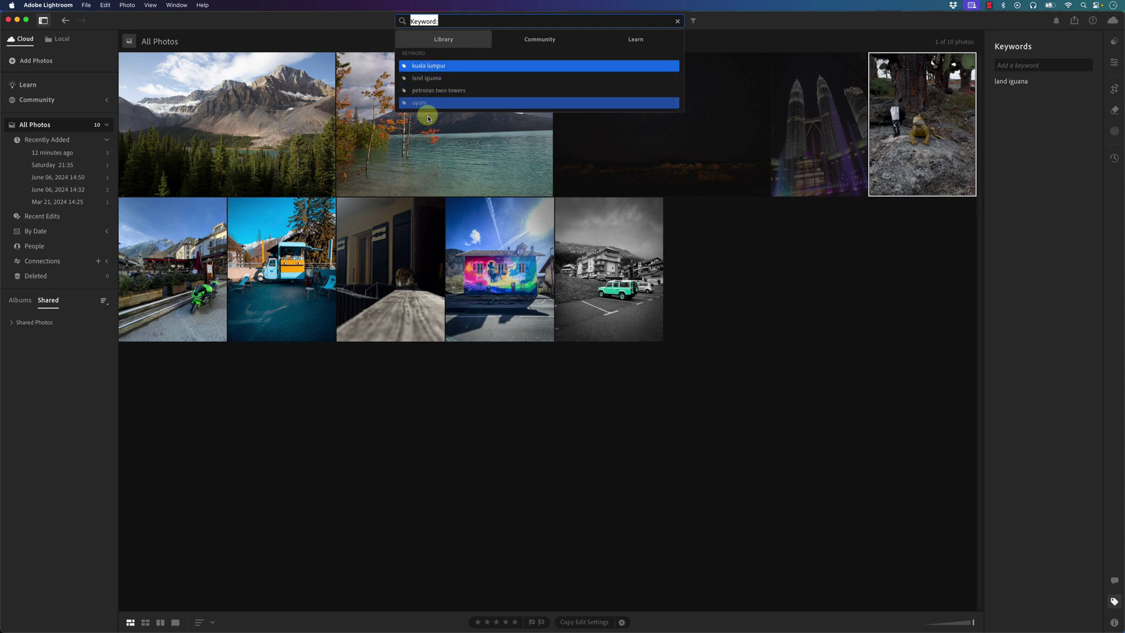
{"action": "left_click", "coordinate": [428, 79]}
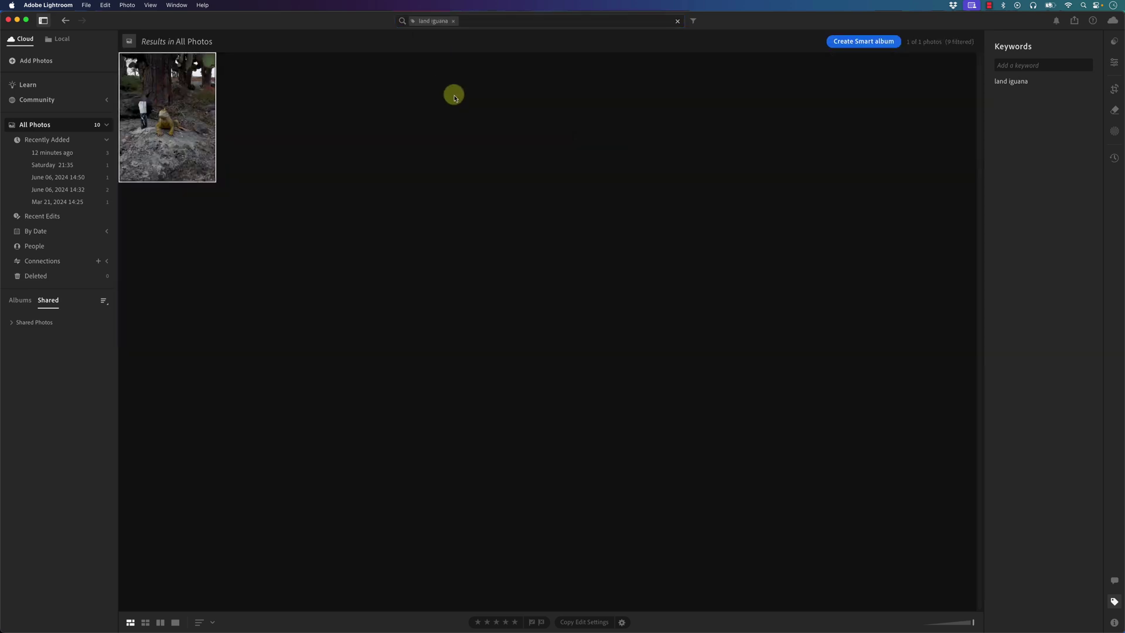
{"action": "double_click", "coordinate": [185, 92]}
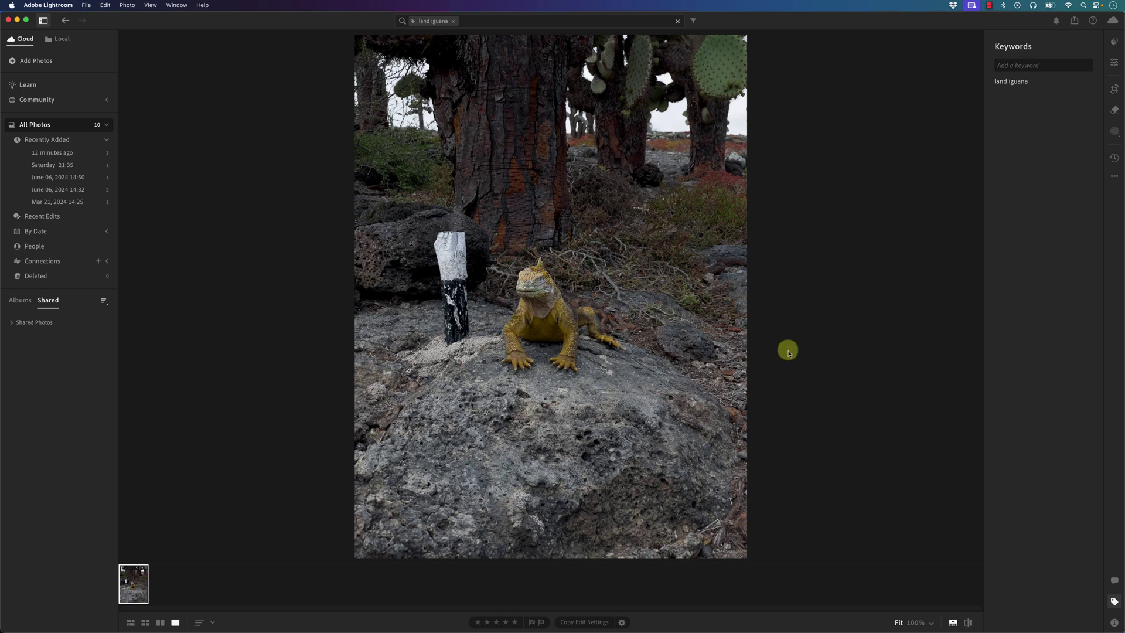
{"action": "left_click", "coordinate": [1116, 623]}
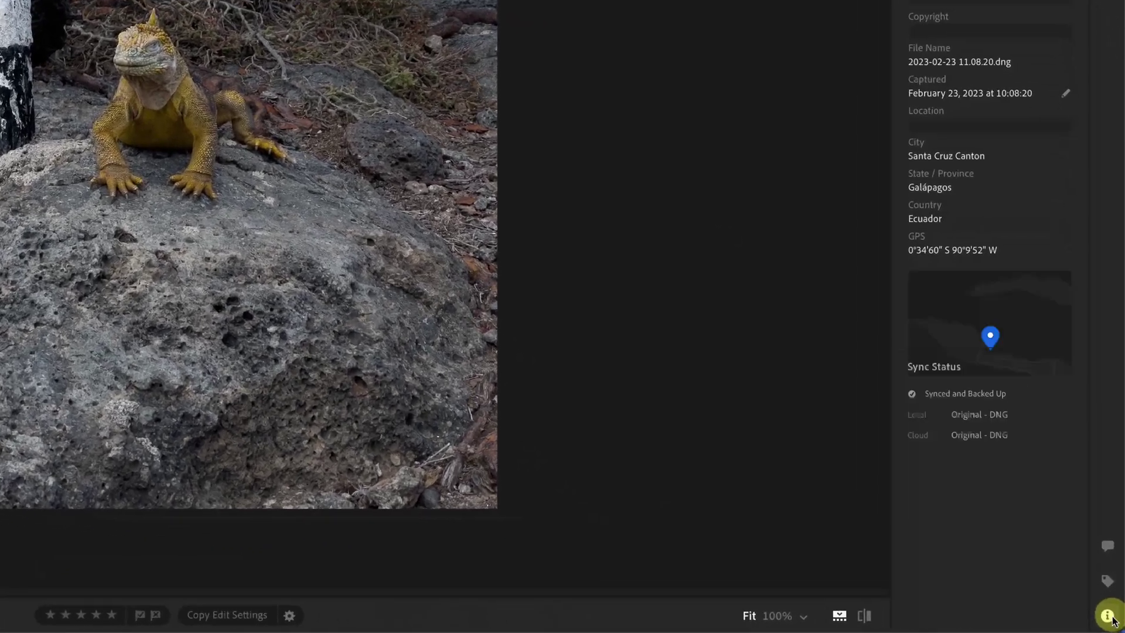
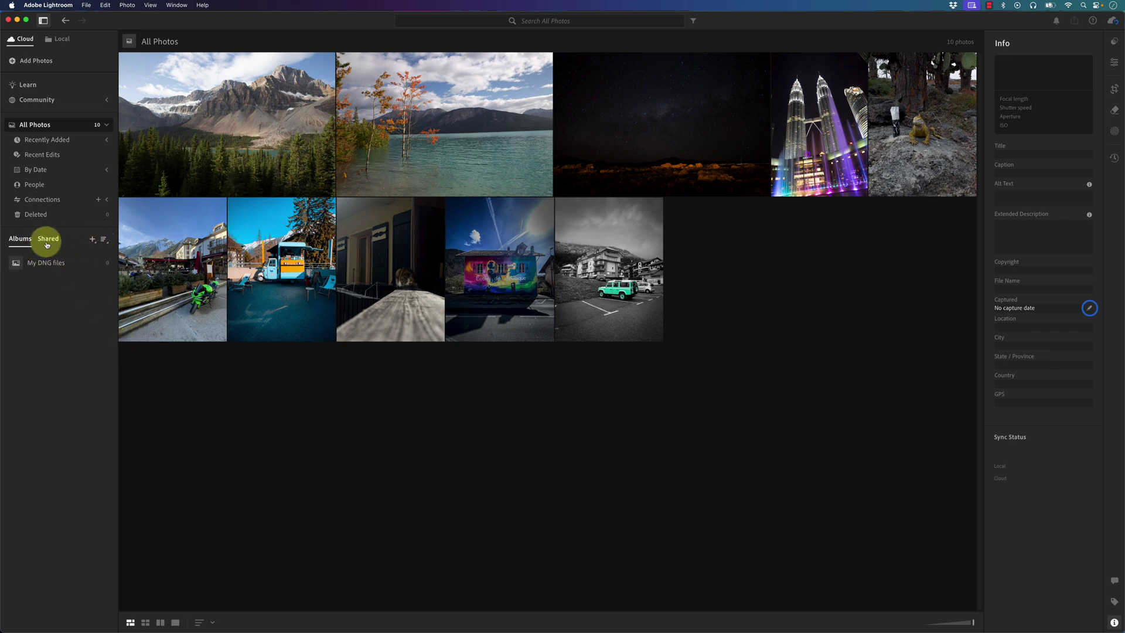
Create an album named "test 1" and open it
{"action": "left_click", "coordinate": [94, 241]}
{"action": "left_click", "coordinate": [124, 256]}
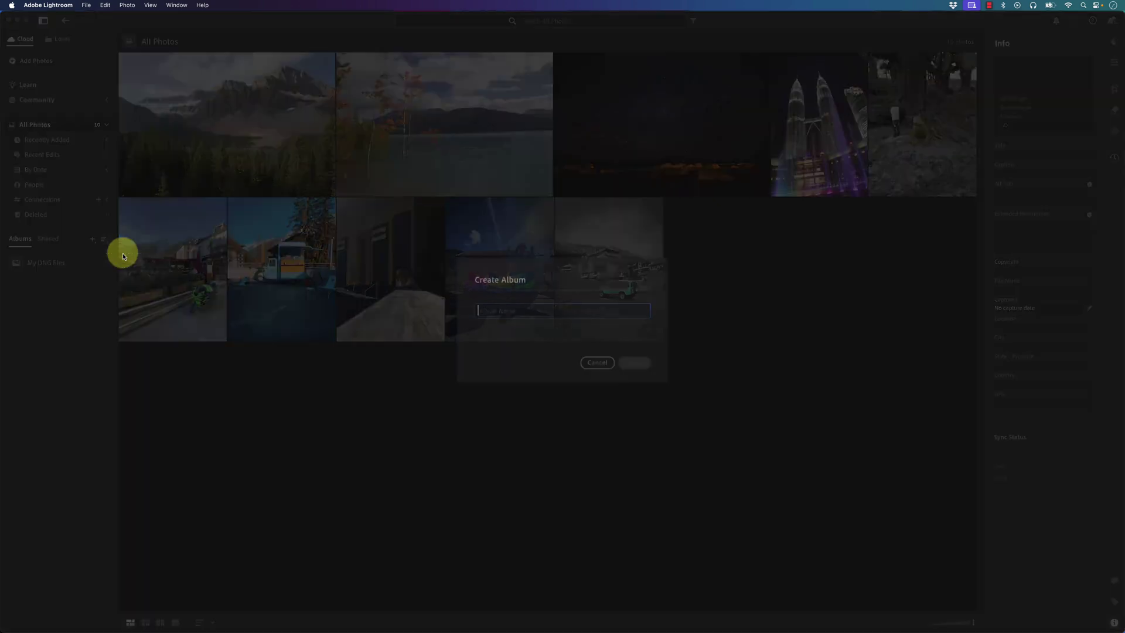
{"action": "type", "text": "tes"}
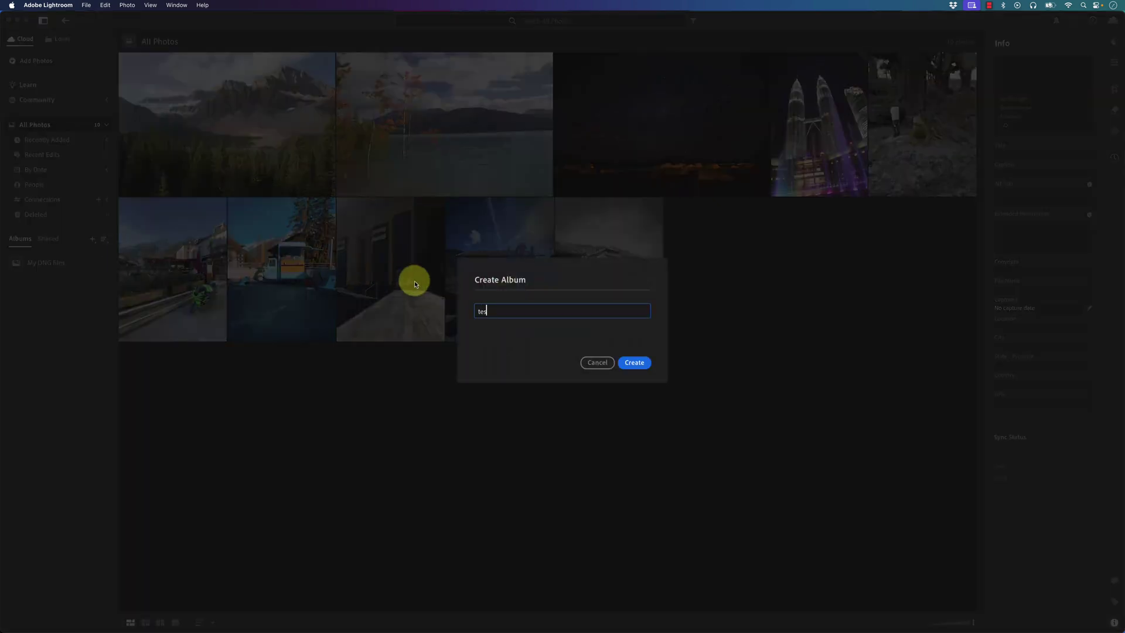
{"action": "type", "text": "t 1"}
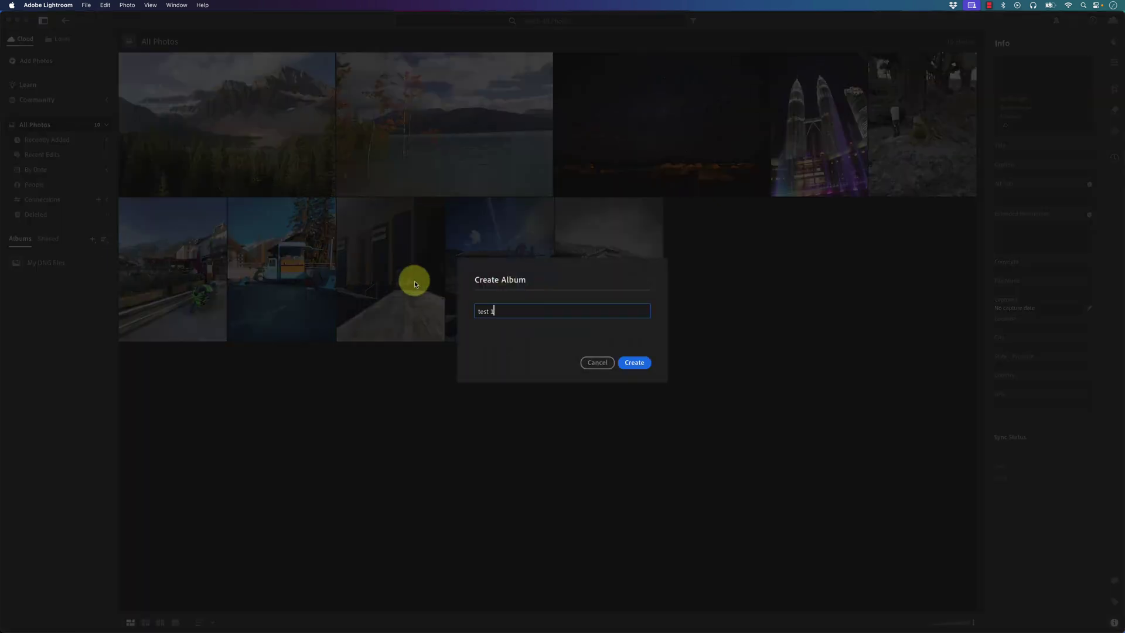
{"action": "left_click", "coordinate": [636, 362]}
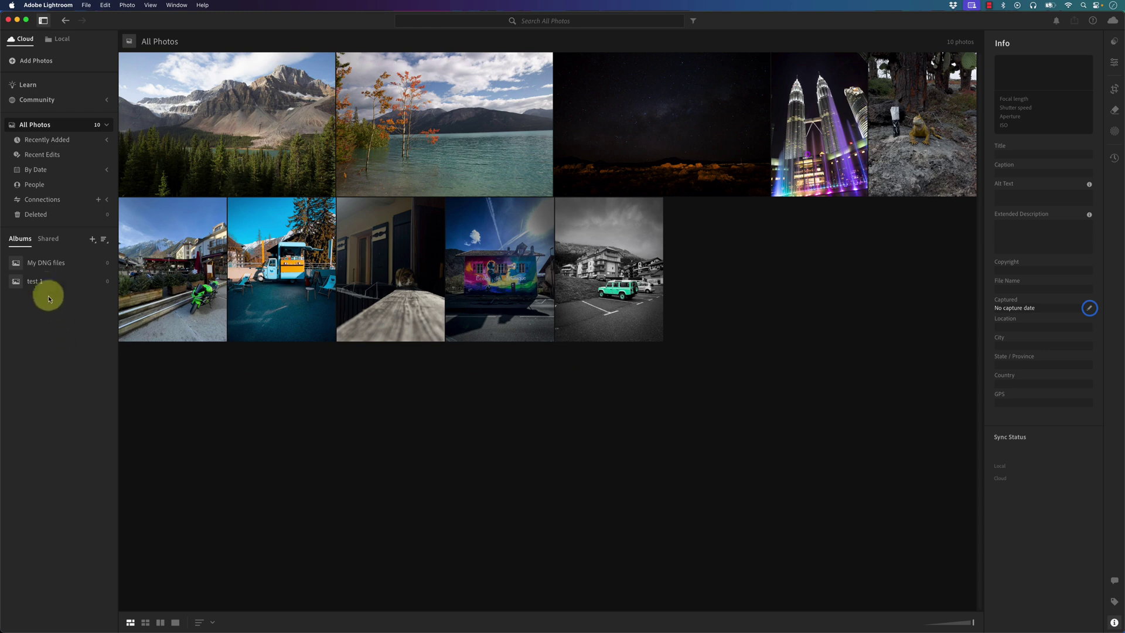
{"action": "left_click", "coordinate": [44, 284]}
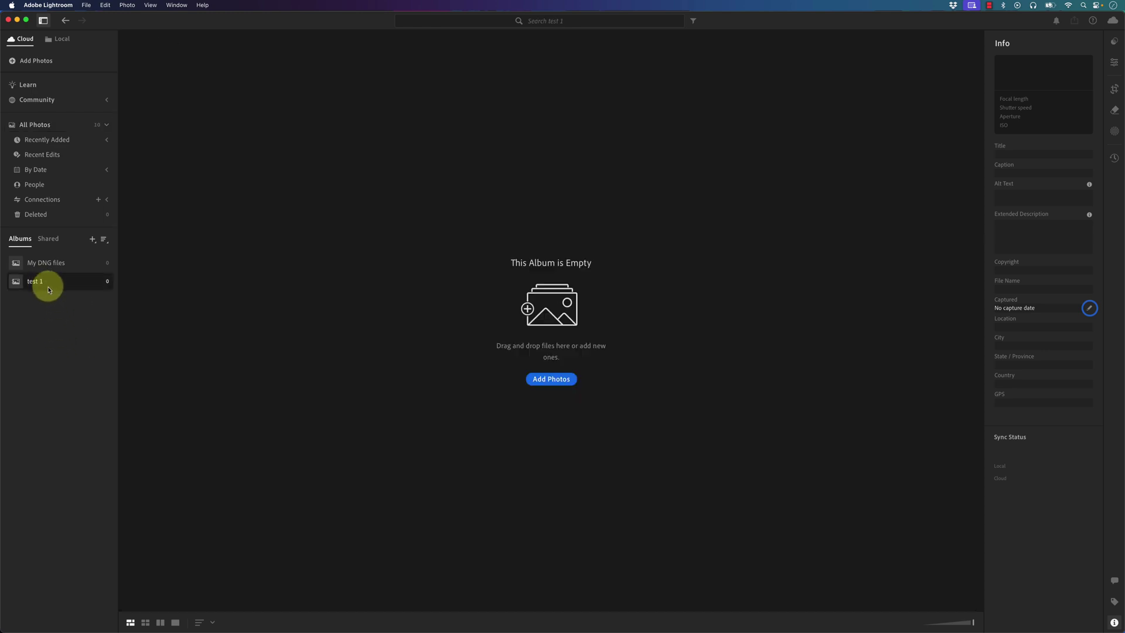
Add the green motorbike, food truck and wooden ledge photos from All Photos to the test 1 album and open the album
{"action": "left_click", "coordinate": [46, 122]}
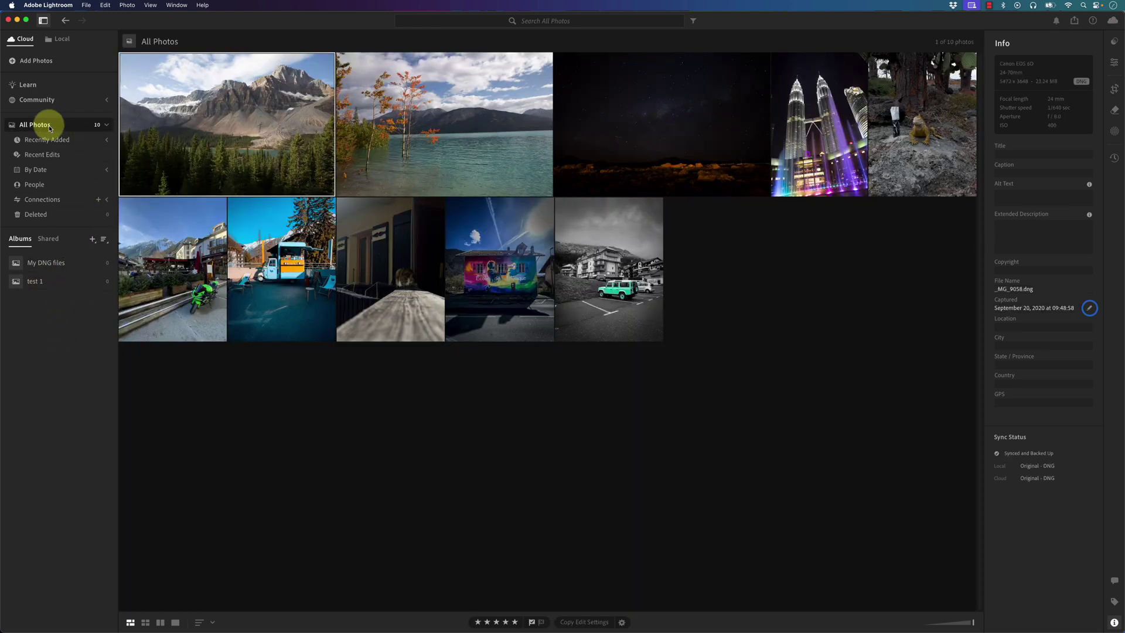
{"action": "left_click", "coordinate": [175, 265]}
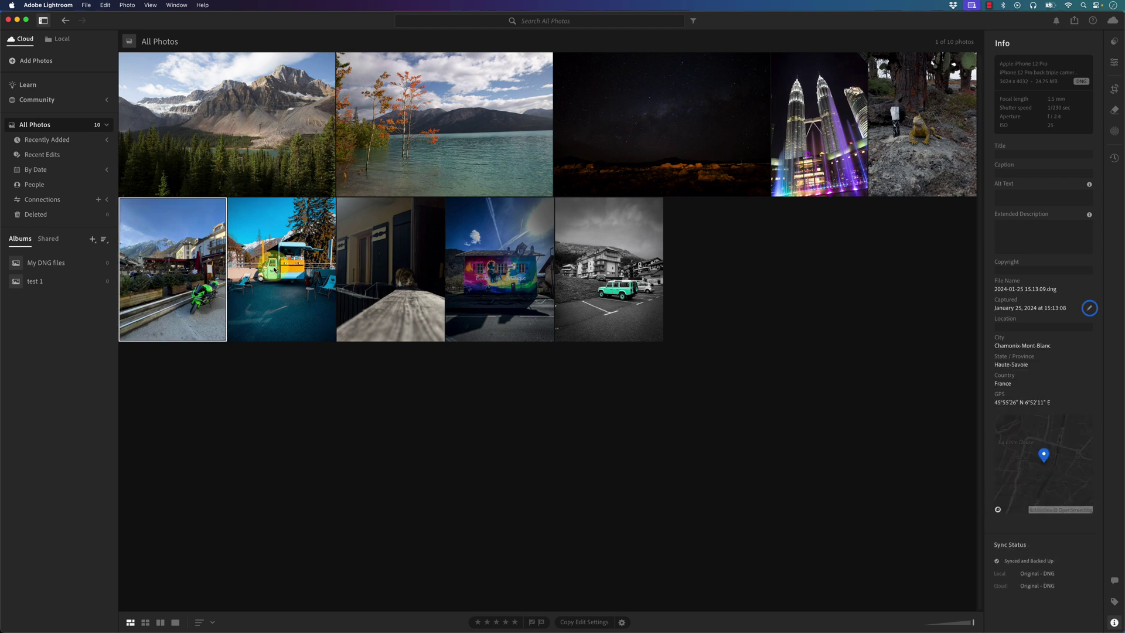
{"action": "left_click", "coordinate": [305, 267], "text": "shift"}
{"action": "left_click", "coordinate": [387, 271], "text": "shift"}
{"action": "left_click_drag", "start_coordinate": [301, 255], "coordinate": [39, 287]}
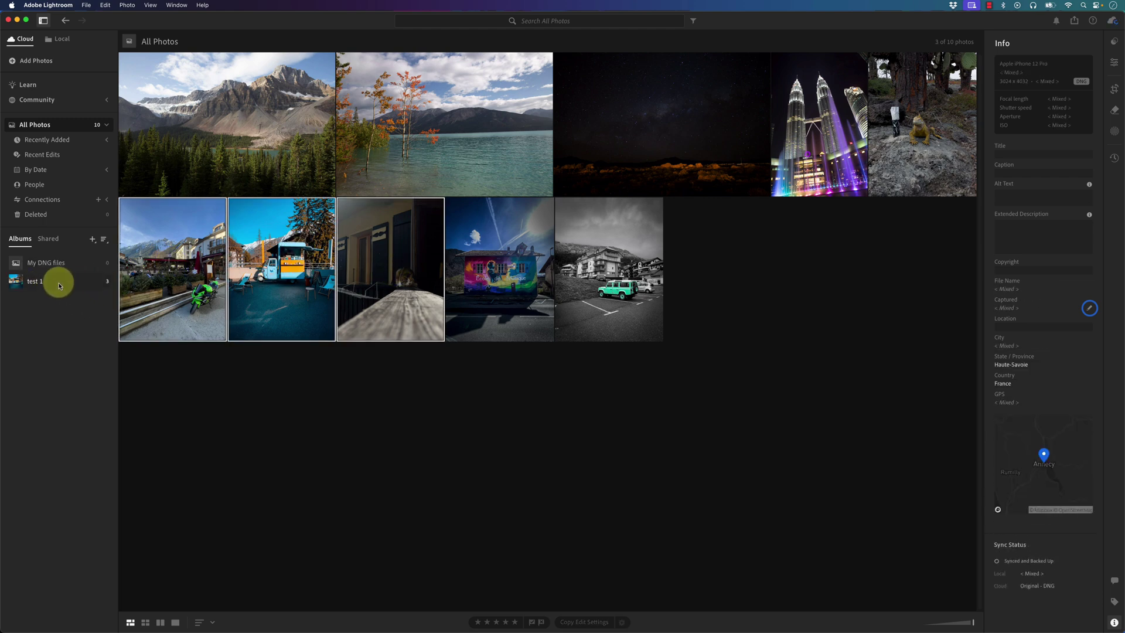
{"action": "left_click", "coordinate": [53, 281]}
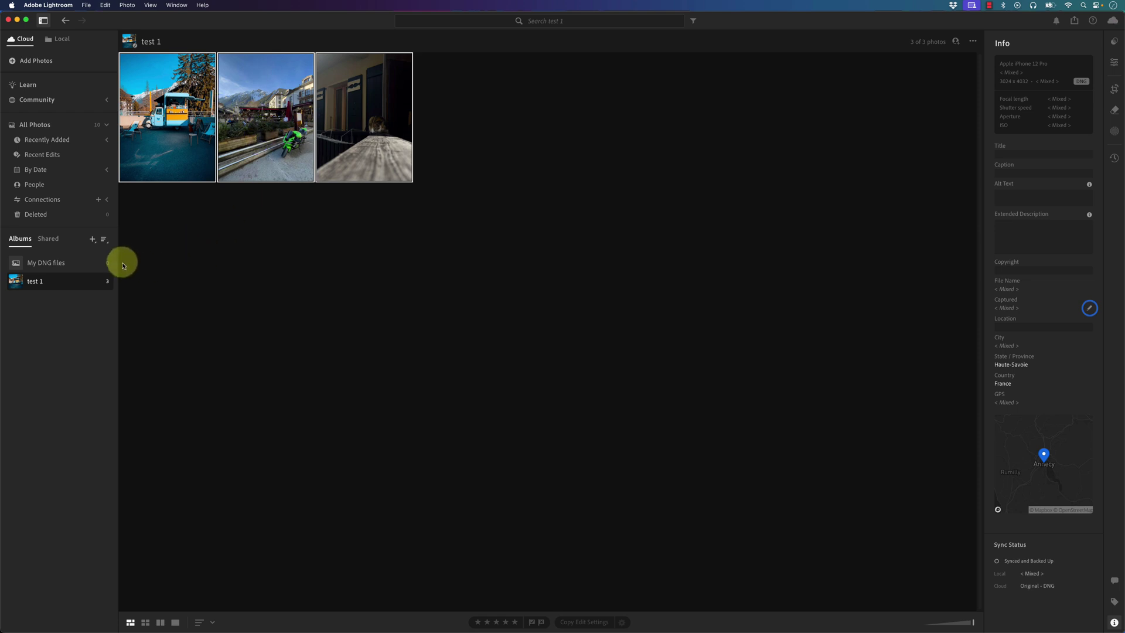
Start a new smart album and title it "smart 1"
{"action": "left_click", "coordinate": [92, 240]}
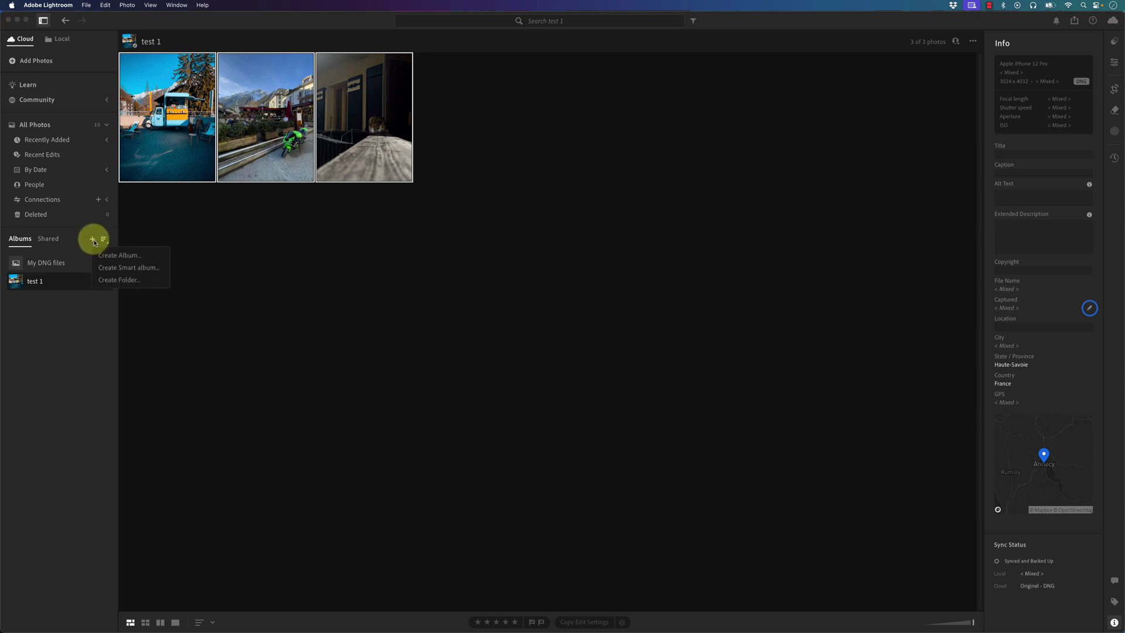
{"action": "left_click", "coordinate": [119, 271]}
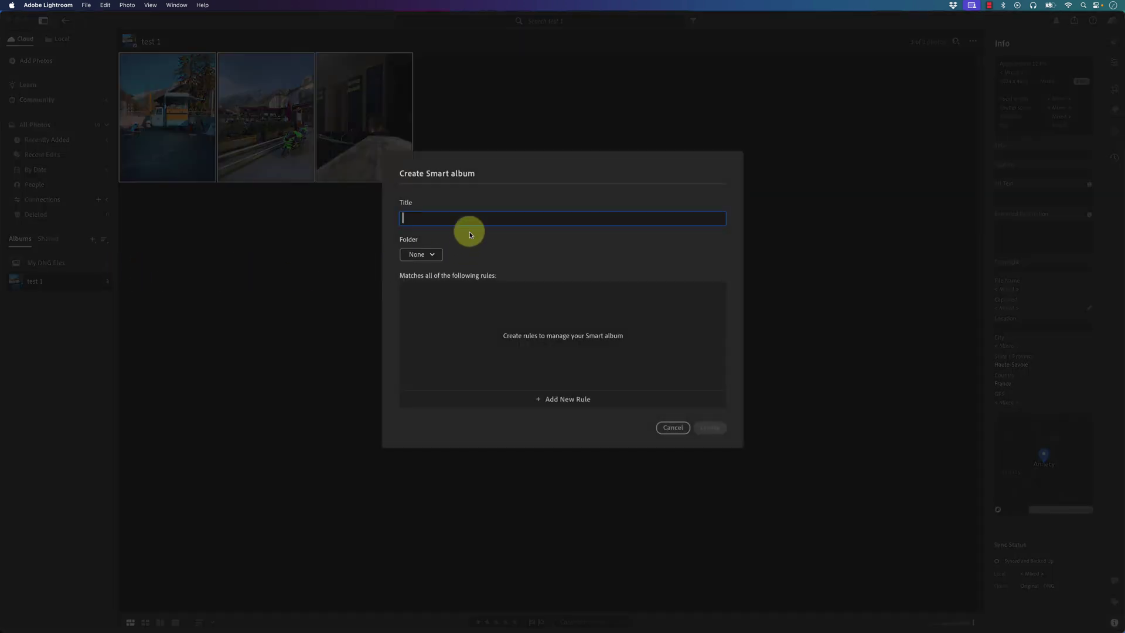
{"action": "type", "text": "s"}
{"action": "type", "text": "smar"}
{"action": "key", "text": "BackSpace"}
{"action": "key", "text": "BackSpace"}
{"action": "key", "text": "BackSpace"}
{"action": "key", "text": "BackSpace"}
{"action": "key", "text": "BackSpace"}
{"action": "type", "text": "smart 1"}
Add a rule for a rating equal to or greater than three stars, create the smart album and open it
{"action": "left_click", "coordinate": [549, 401]}
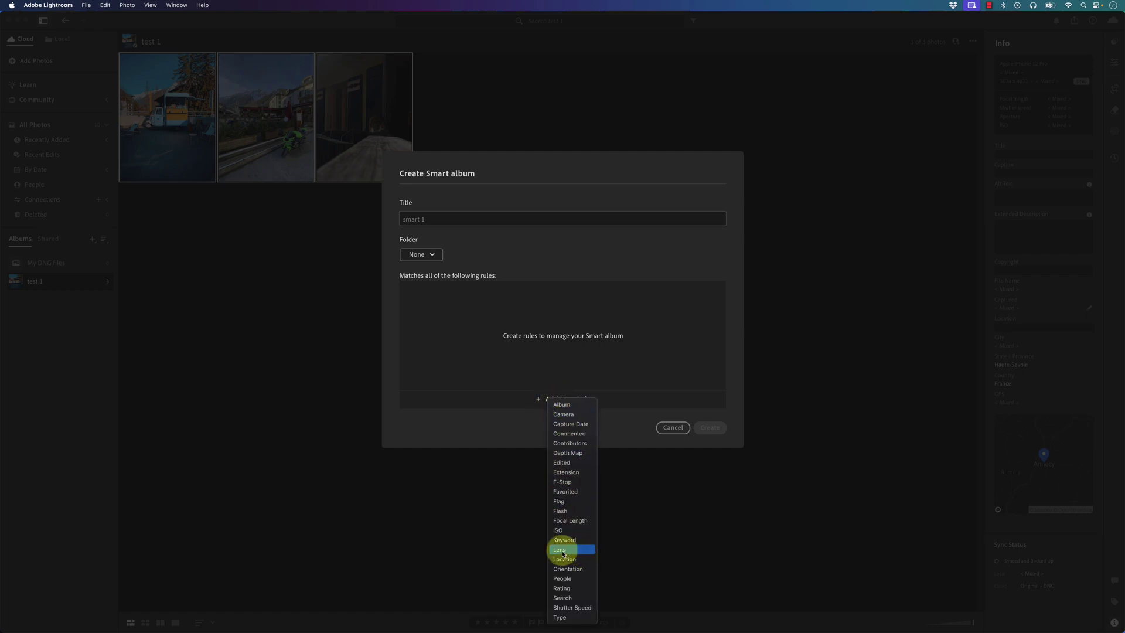
{"action": "left_click", "coordinate": [582, 589]}
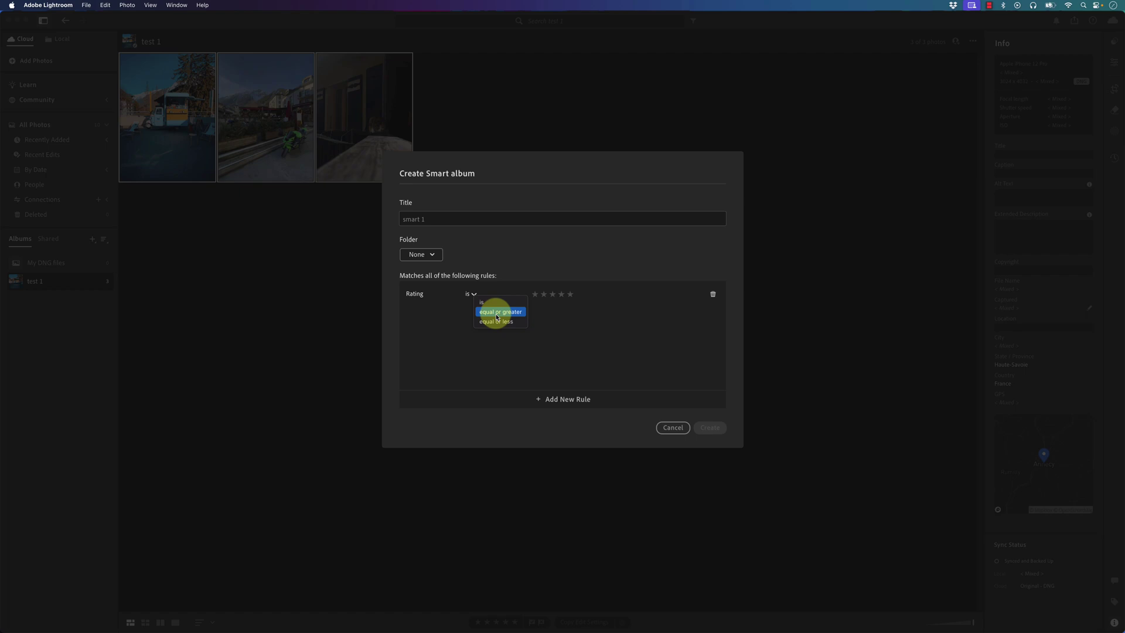
{"action": "left_click", "coordinate": [497, 313]}
{"action": "left_click", "coordinate": [551, 295]}
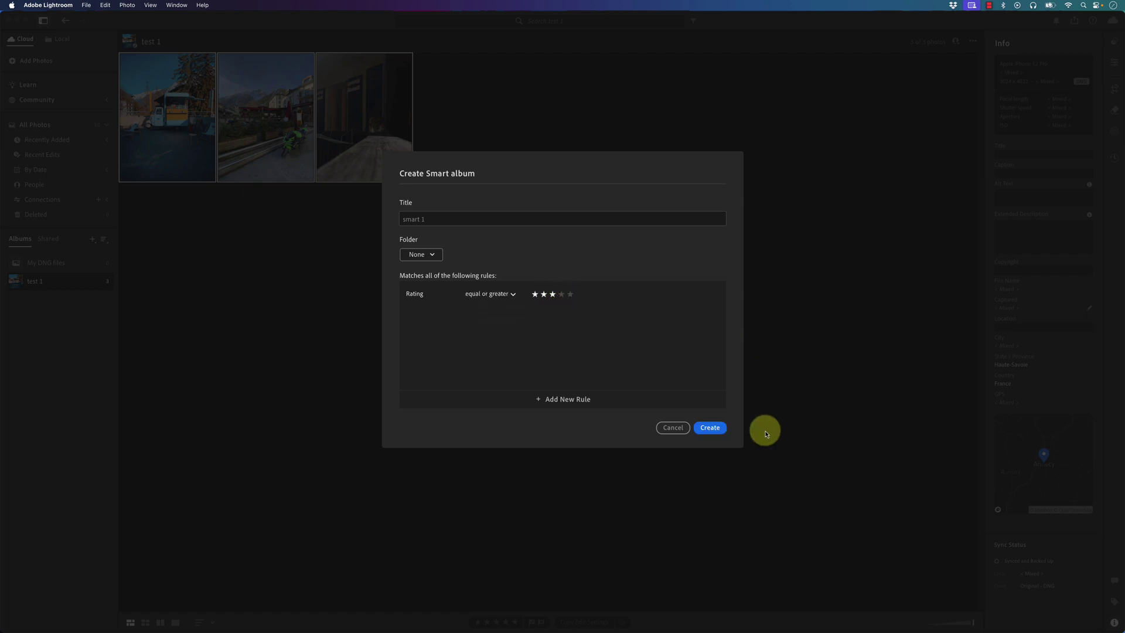
{"action": "left_click", "coordinate": [715, 429]}
{"action": "left_click", "coordinate": [45, 282]}
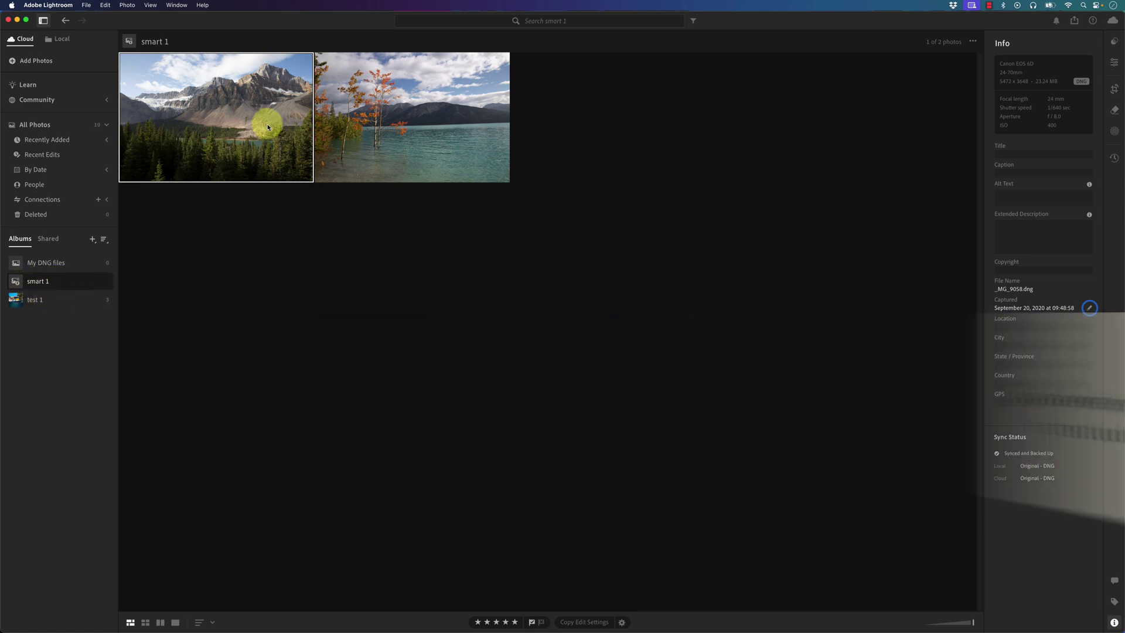
Check the star ratings of the mountain and lake photos in the smart 1 album
{"action": "left_click", "coordinate": [409, 119]}
{"action": "left_click", "coordinate": [273, 128]}
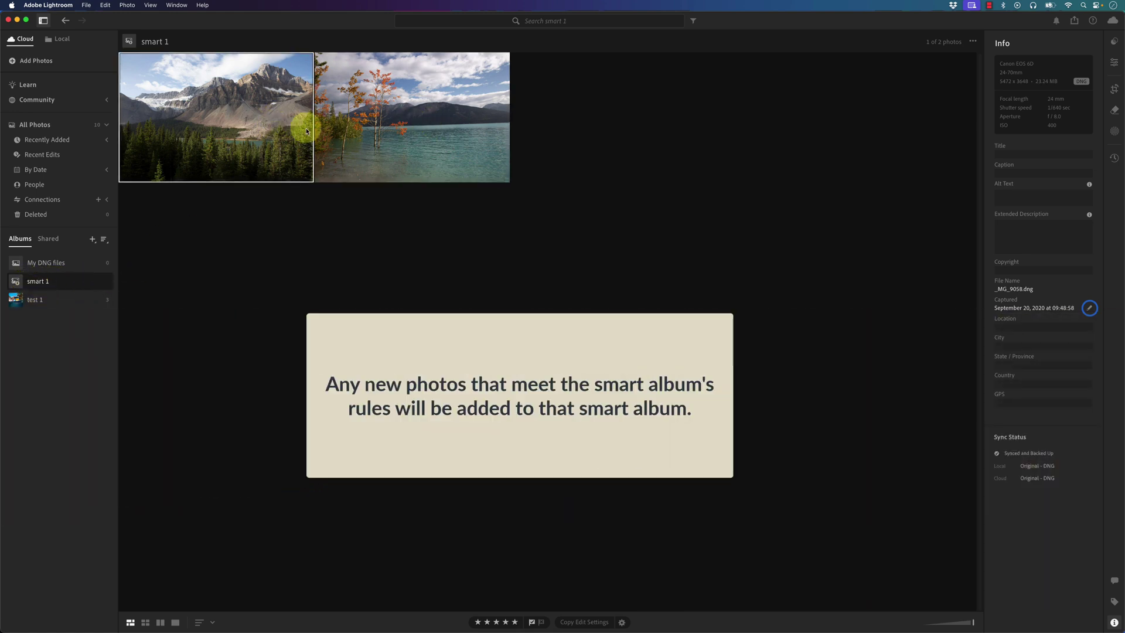
{"action": "left_click", "coordinate": [389, 133]}
{"action": "left_click", "coordinate": [270, 130]}
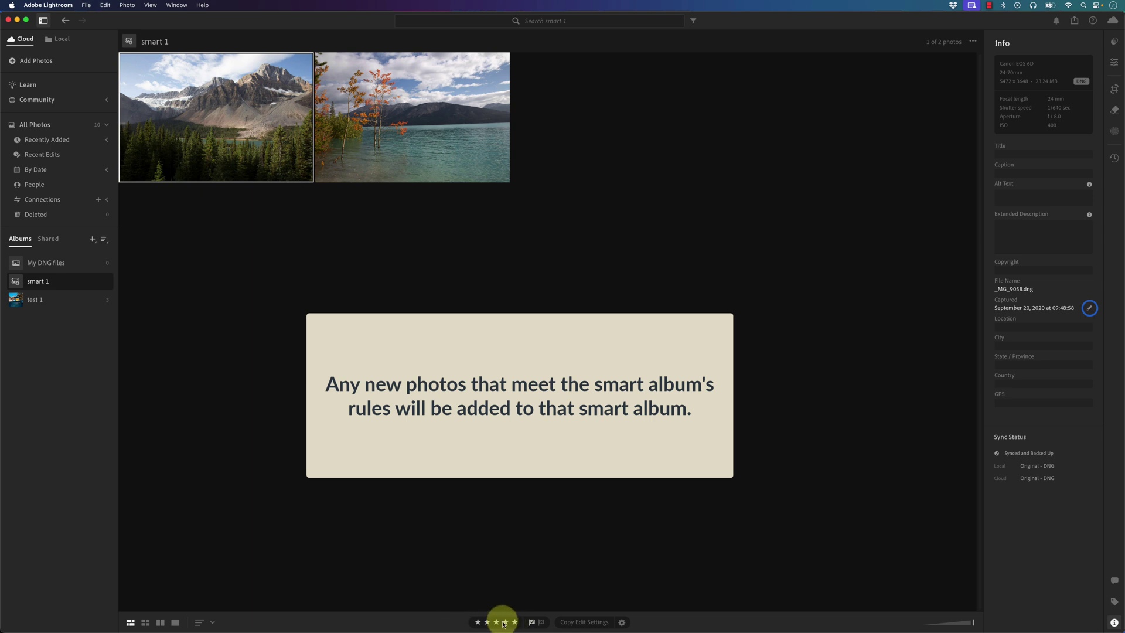
{"action": "left_click", "coordinate": [369, 105]}
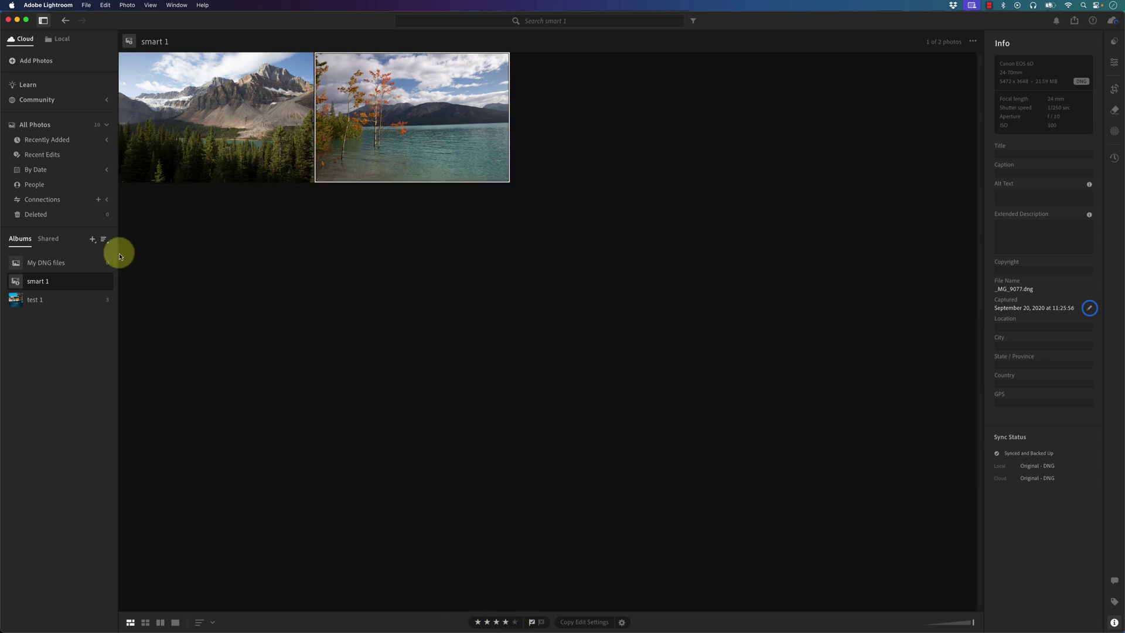
Look at the Create Folder dialog without creating a folder, and view the sorting options for albums
{"action": "left_click", "coordinate": [92, 239]}
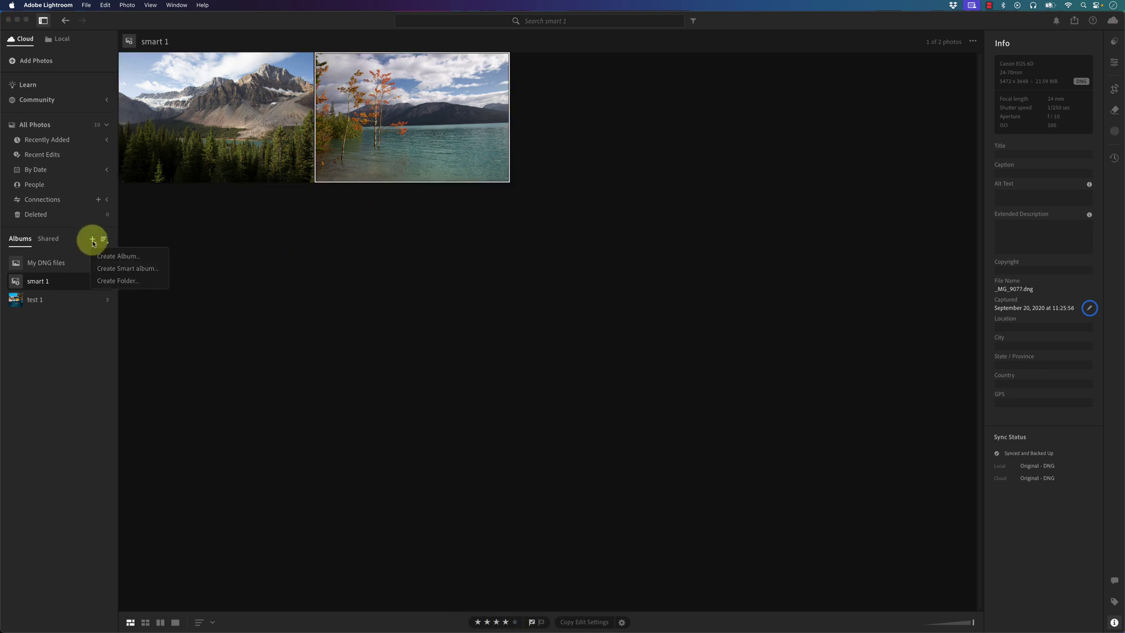
{"action": "left_click", "coordinate": [112, 278]}
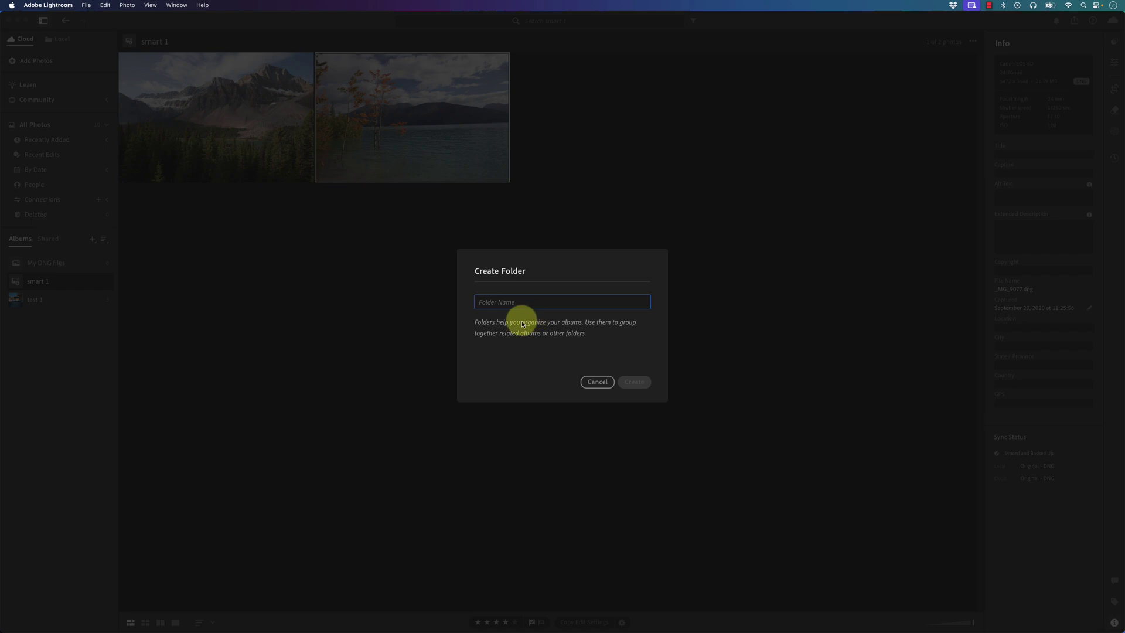
{"action": "left_click", "coordinate": [592, 387]}
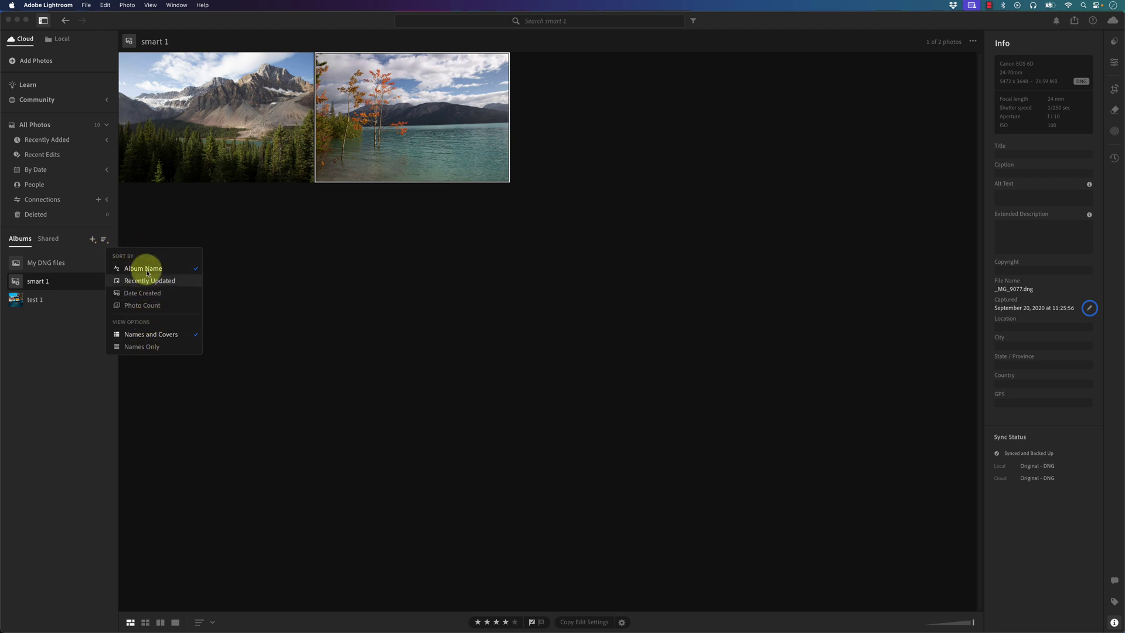
{"action": "left_click", "coordinate": [374, 302]}
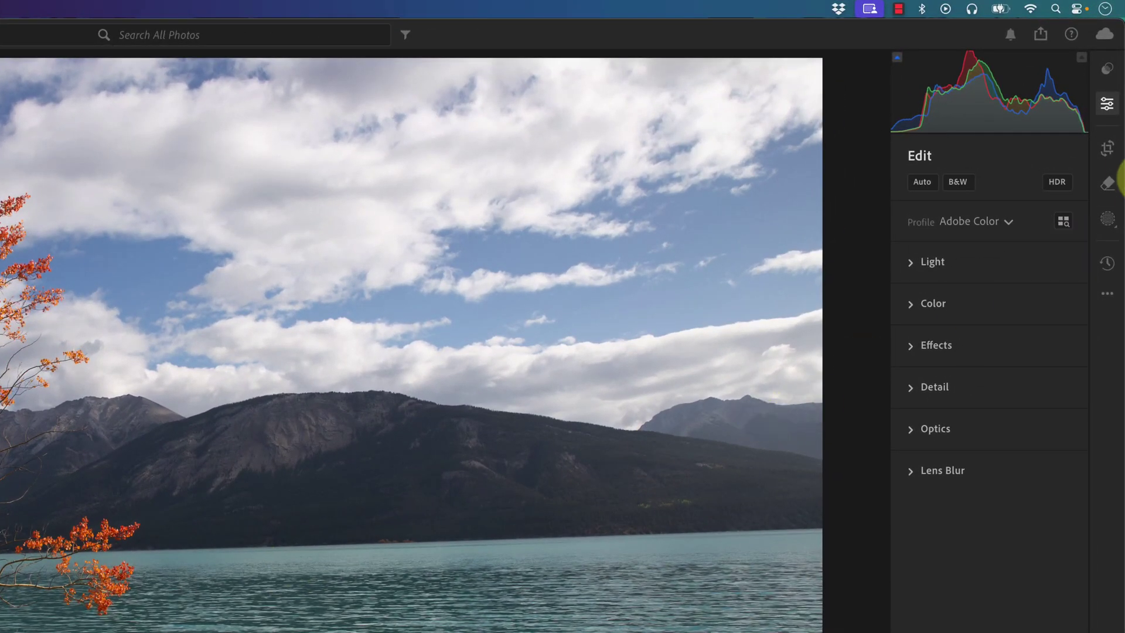
Straighten the lake photo's horizon with the Crop tool, rotating it by about +1.5
{"action": "left_click", "coordinate": [1107, 148]}
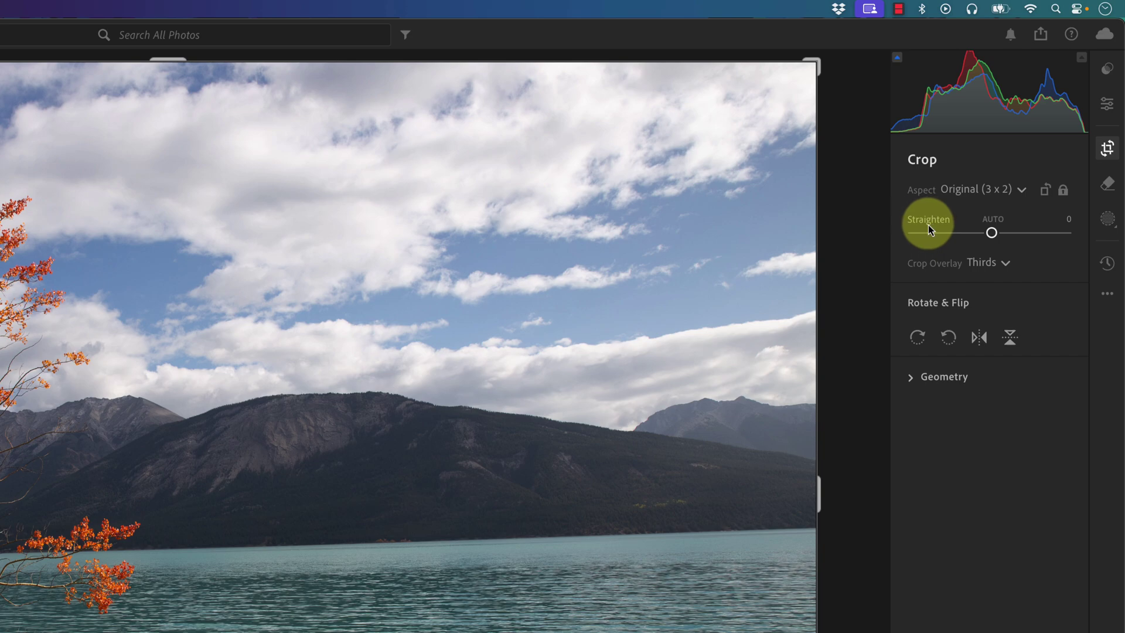
{"action": "left_click_drag", "start_coordinate": [992, 235], "coordinate": [993, 235]}
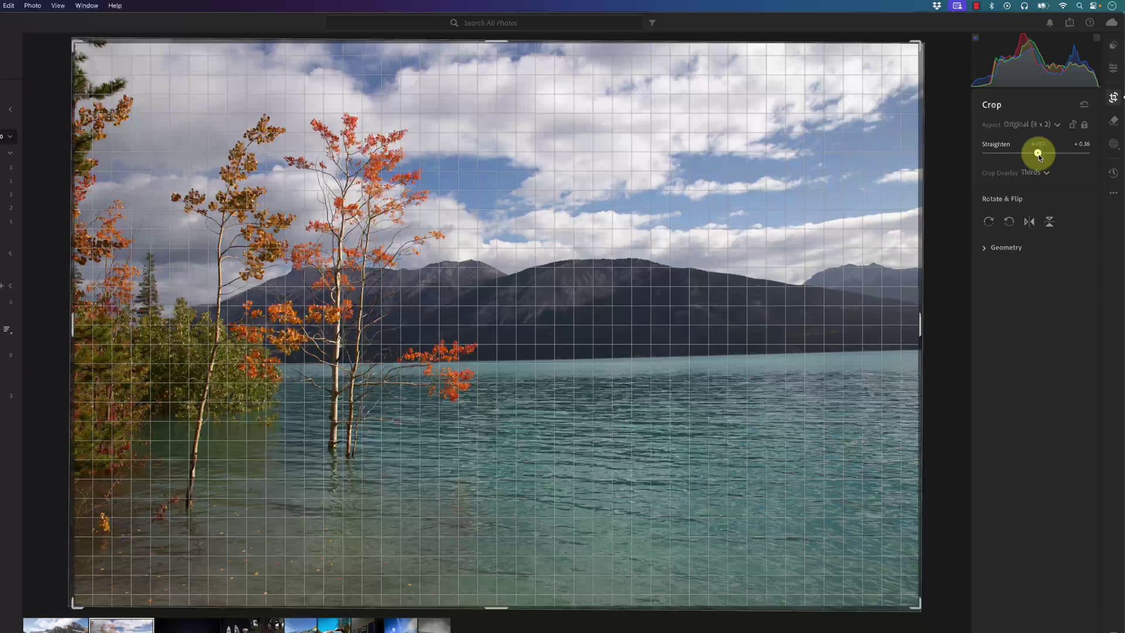
{"action": "left_click_drag", "start_coordinate": [1039, 157], "coordinate": [1046, 141]}
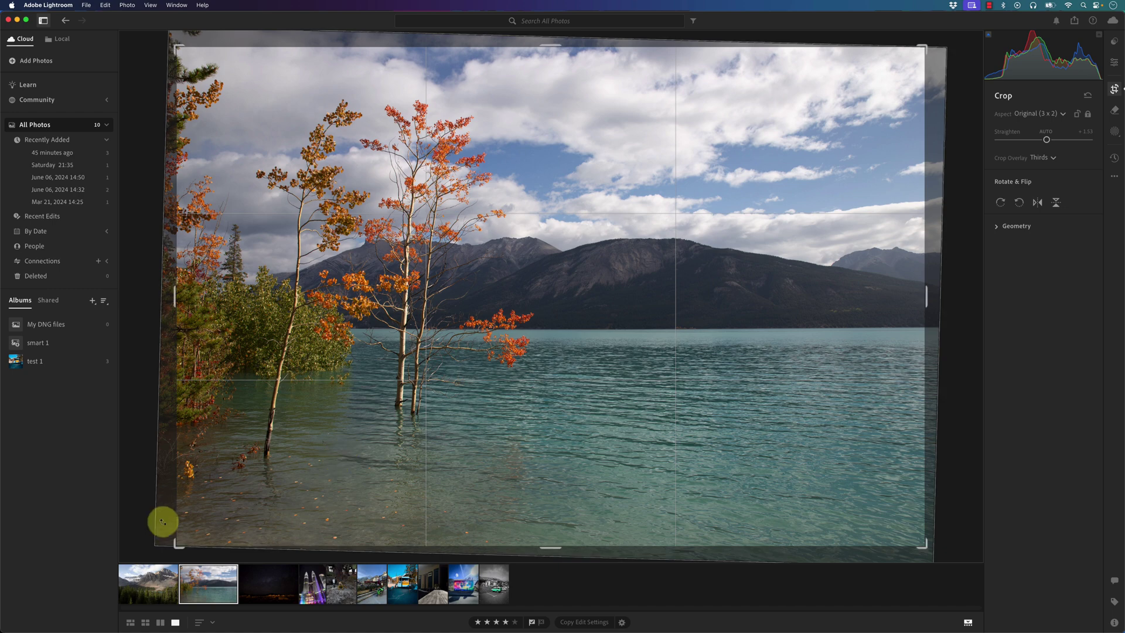
Tighten the crop around the red trees and lake, unlock the aspect ratio and reshape the frame freely
{"action": "mouse_move", "coordinate": [175, 540]}
{"action": "left_mouse_down"}
{"action": "mouse_move", "coordinate": [274, 480]}
{"action": "mouse_move", "coordinate": [201, 527]}
{"action": "mouse_move", "coordinate": [252, 490]}
{"action": "mouse_move", "coordinate": [184, 520]}
{"action": "left_mouse_up"}
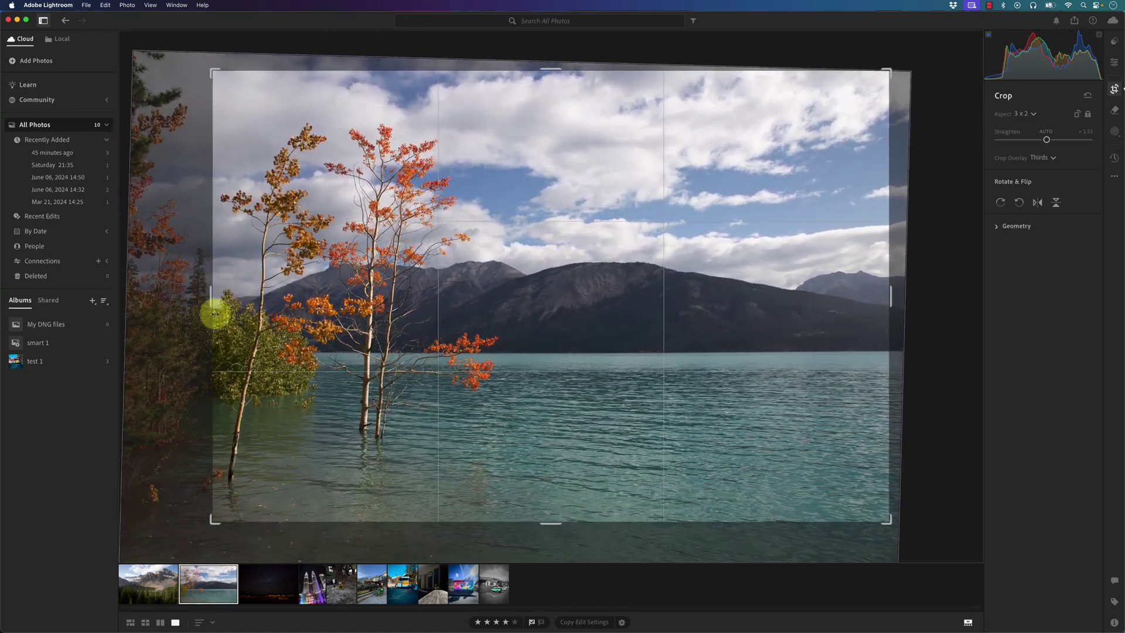
{"action": "left_click_drag", "start_coordinate": [213, 299], "coordinate": [256, 315]}
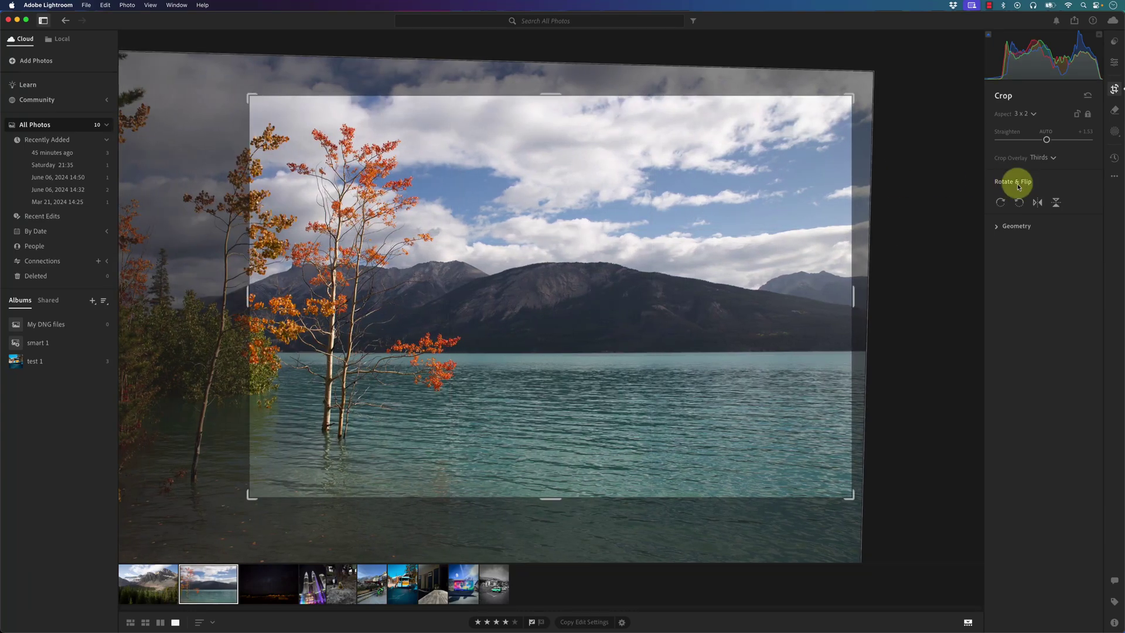
{"action": "left_click", "coordinate": [1097, 117]}
{"action": "left_click_drag", "start_coordinate": [251, 495], "coordinate": [296, 451]}
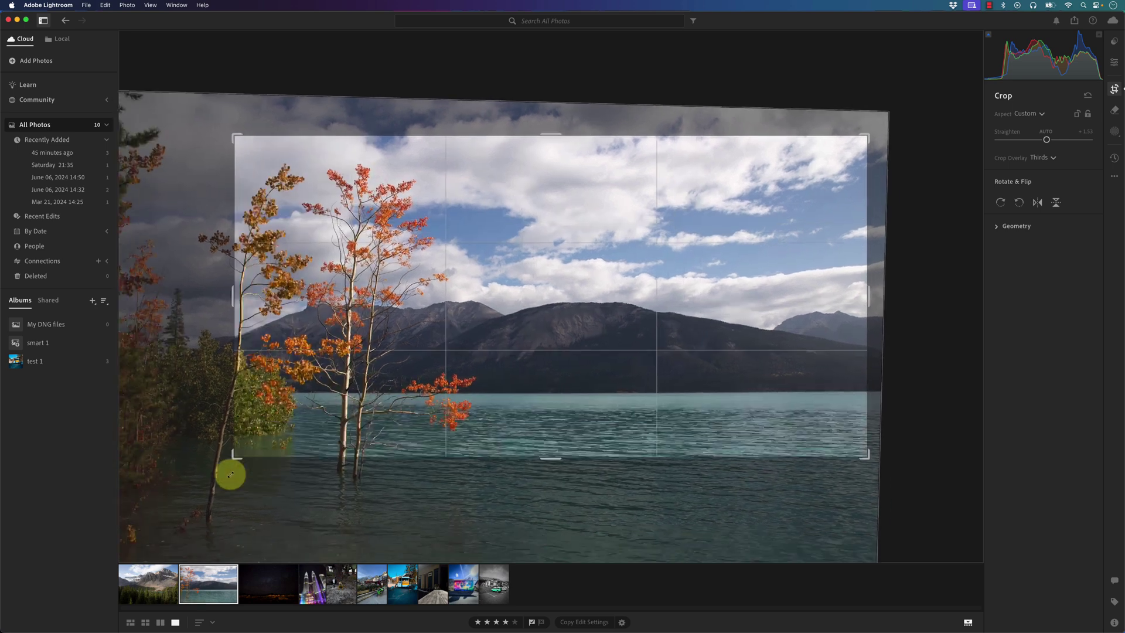
{"action": "left_click_drag", "start_coordinate": [230, 475], "coordinate": [266, 484]}
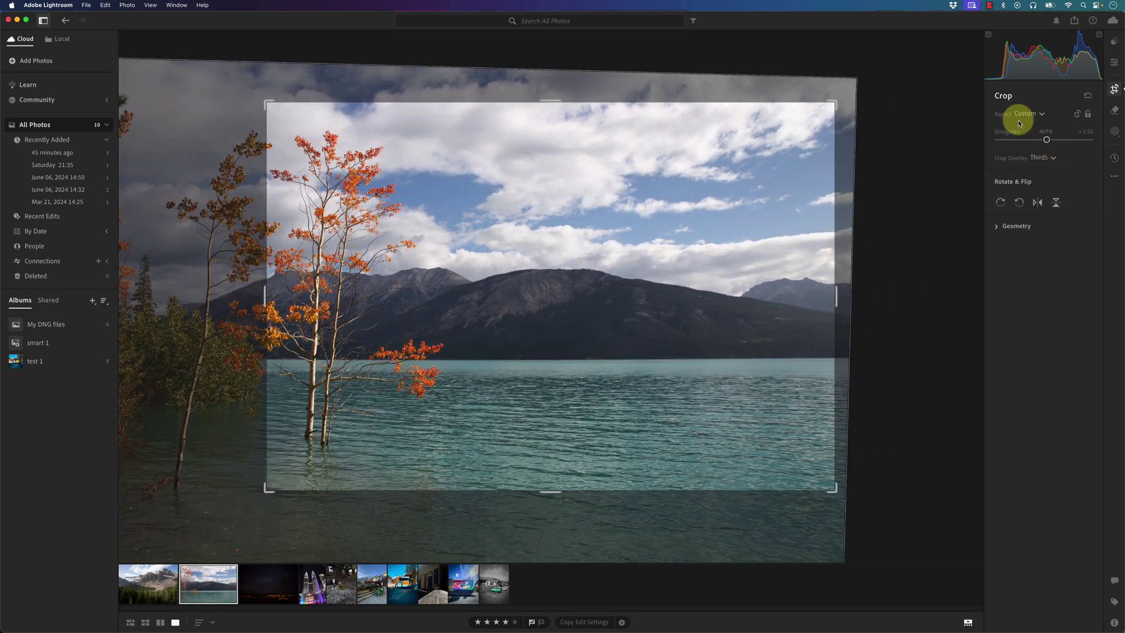
Set the crop aspect ratio to 16 x 9, then enlarge the frame and reposition the photo within it
{"action": "left_click", "coordinate": [1032, 113]}
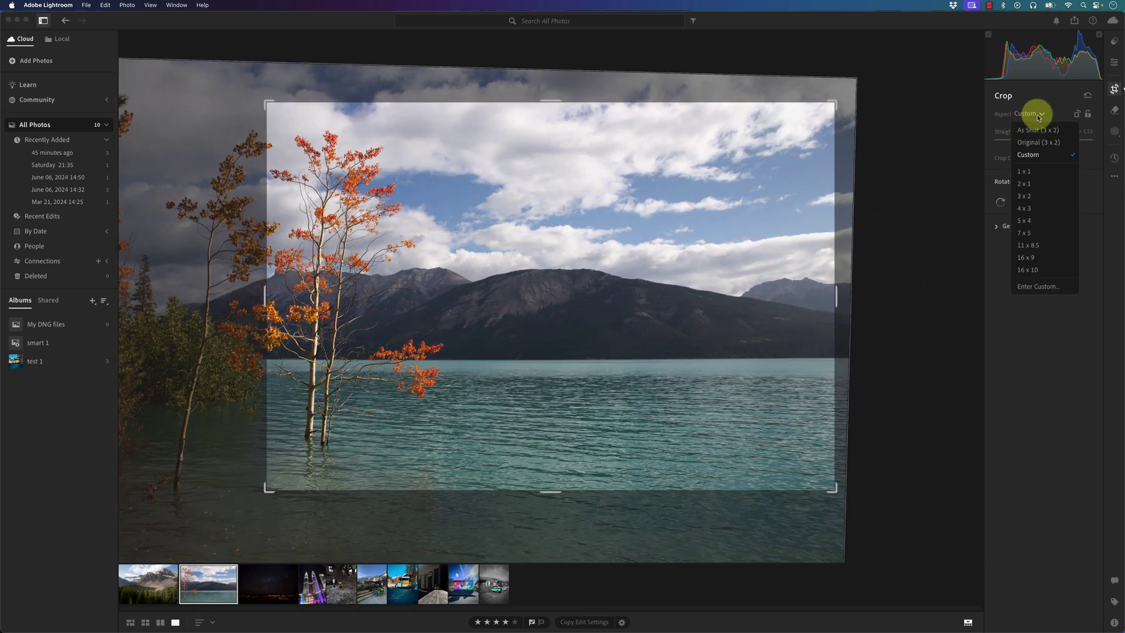
{"action": "left_click", "coordinate": [1039, 262]}
{"action": "left_click_drag", "start_coordinate": [572, 279], "coordinate": [587, 270]}
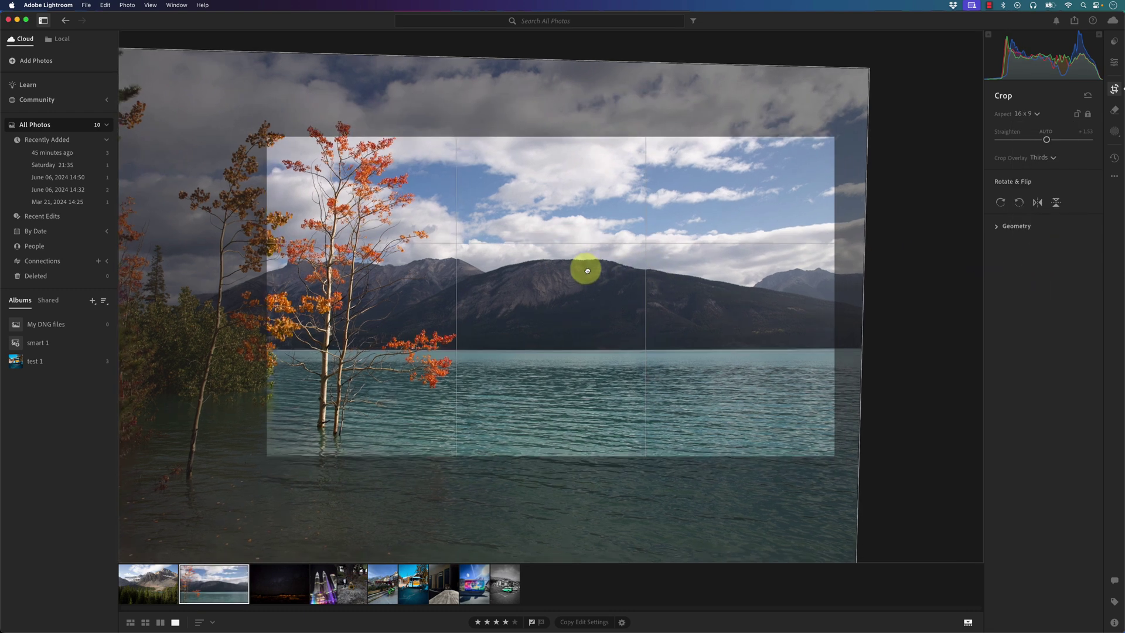
{"action": "left_click_drag", "start_coordinate": [266, 135], "coordinate": [231, 139]}
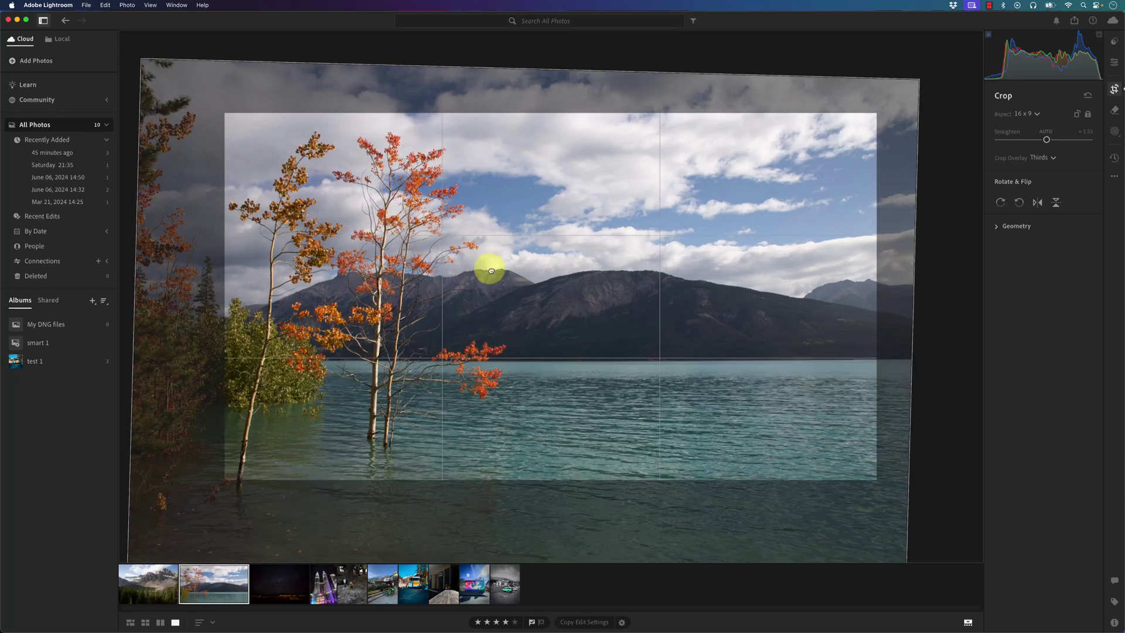
{"action": "left_click_drag", "start_coordinate": [491, 271], "coordinate": [491, 250]}
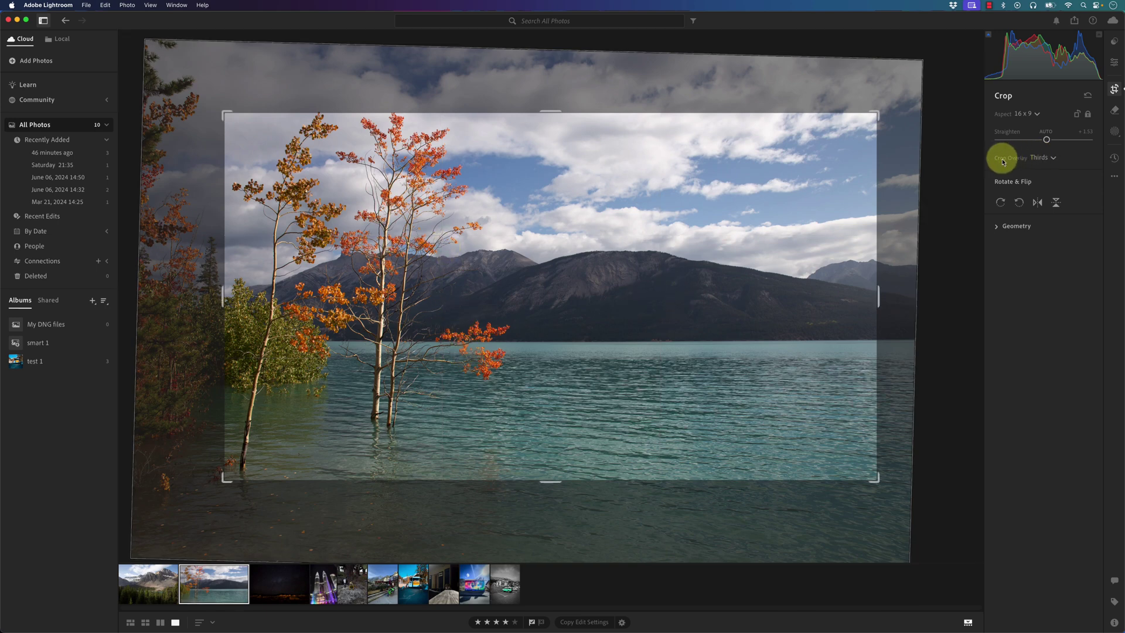
Keep the Thirds crop overlay and fine-tune the 16 x 9 crop's size and position around the trees and horizon
{"action": "left_click", "coordinate": [1049, 160]}
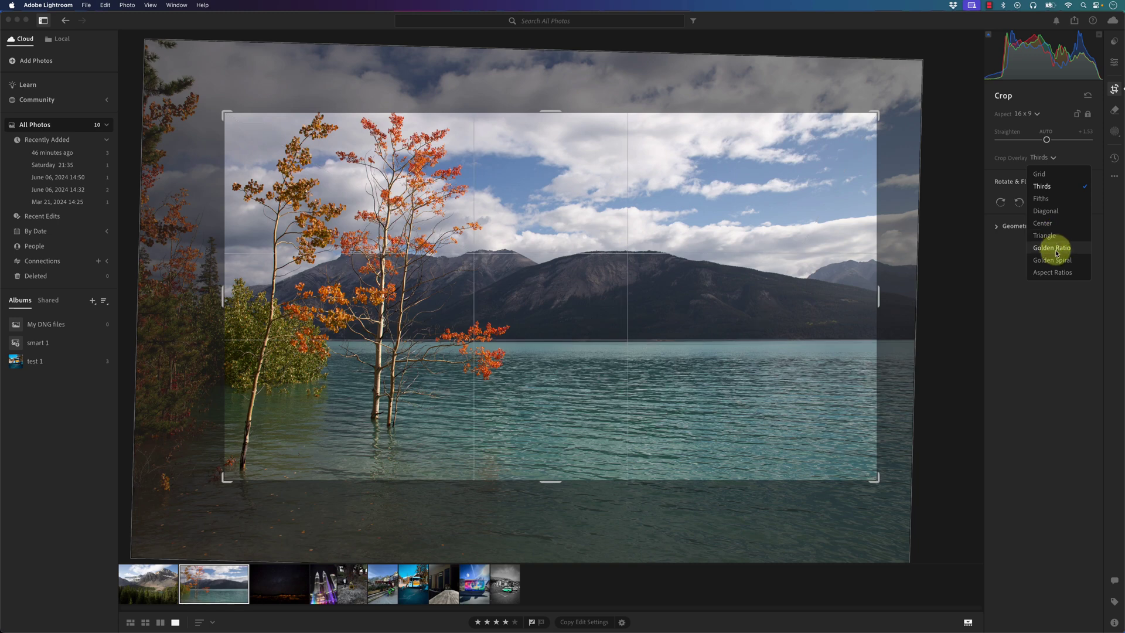
{"action": "left_click", "coordinate": [1055, 190]}
{"action": "mouse_move", "coordinate": [615, 302]}
{"action": "left_mouse_down"}
{"action": "mouse_move", "coordinate": [590, 289]}
{"action": "mouse_move", "coordinate": [615, 288]}
{"action": "left_mouse_up"}
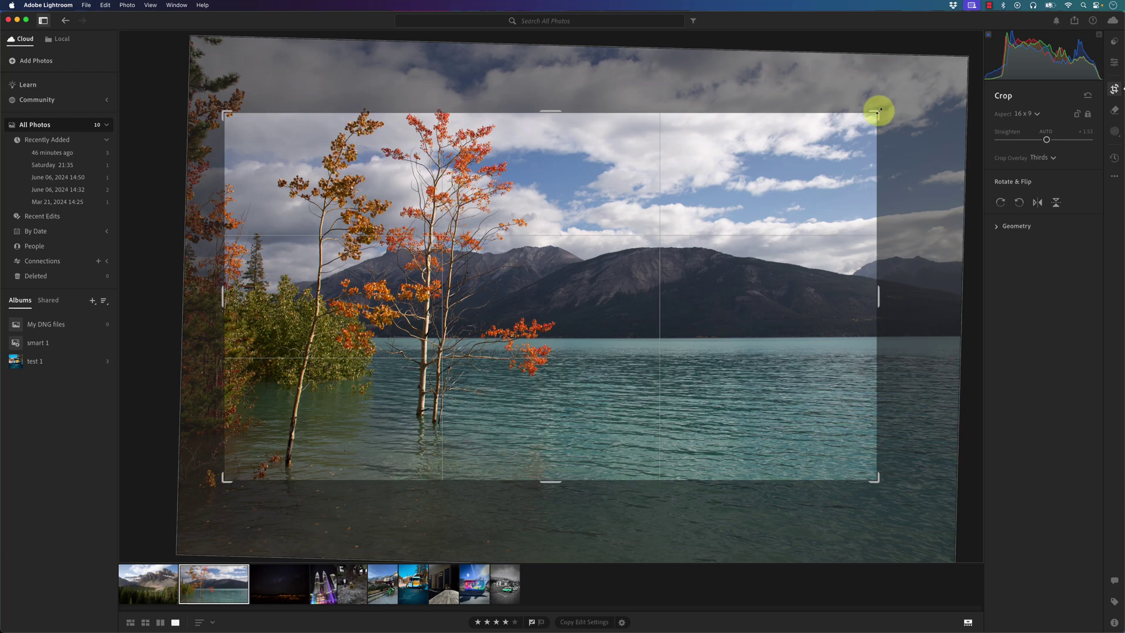
{"action": "left_click_drag", "start_coordinate": [879, 111], "coordinate": [899, 96]}
{"action": "left_click_drag", "start_coordinate": [781, 151], "coordinate": [791, 150]}
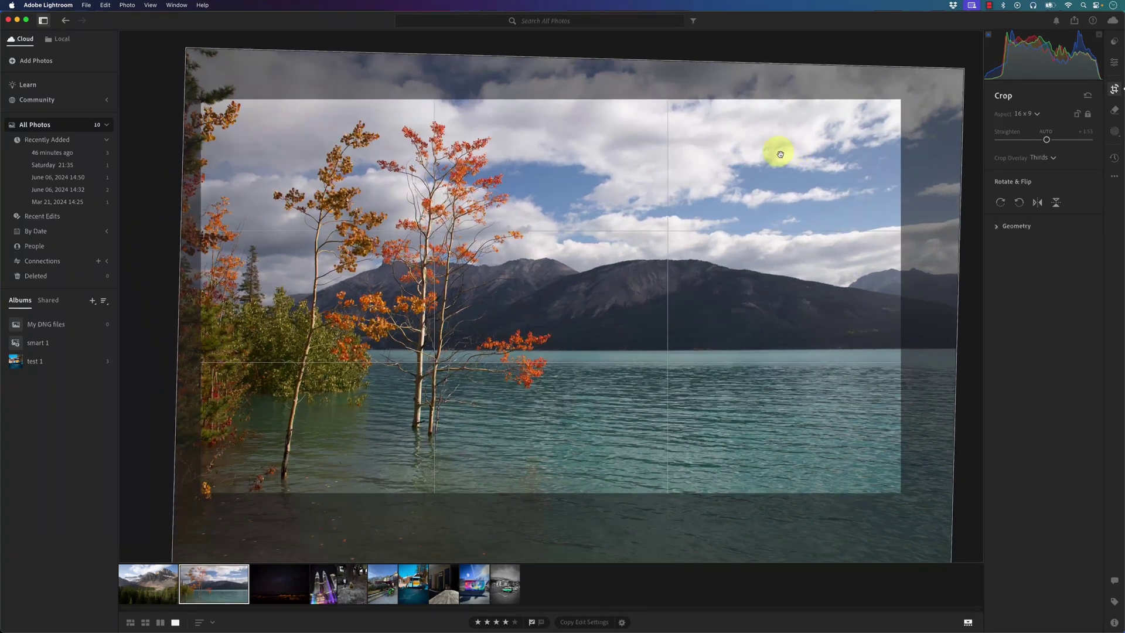
{"action": "left_click_drag", "start_coordinate": [202, 99], "coordinate": [218, 110]}
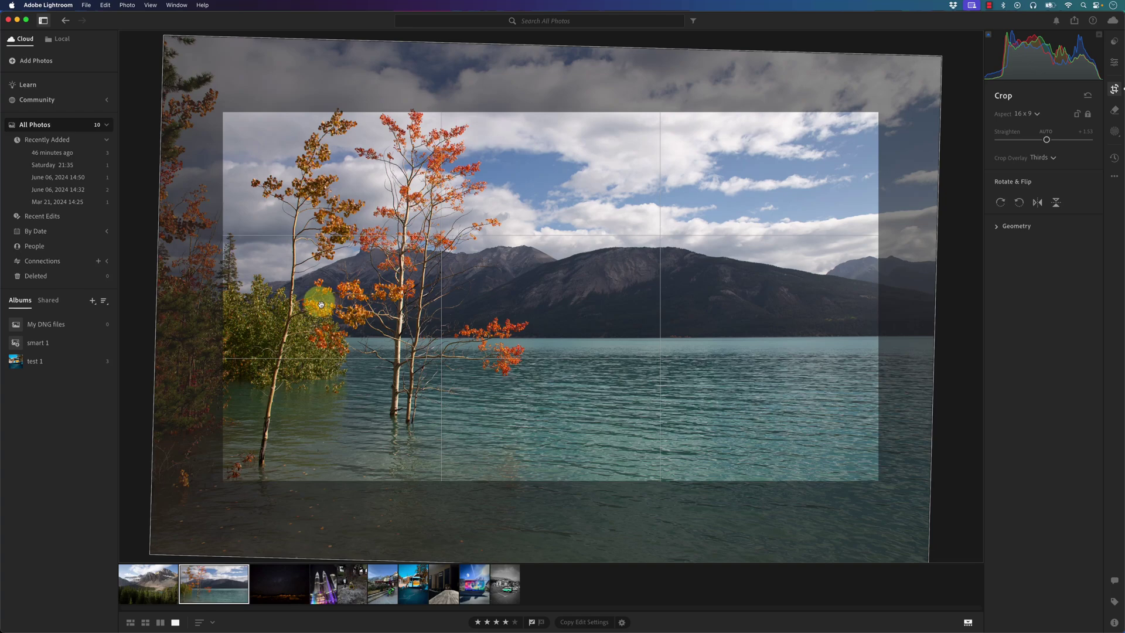
Open the mountain photo for editing and choose the Adobe Color profile
{"action": "key", "text": "e"}
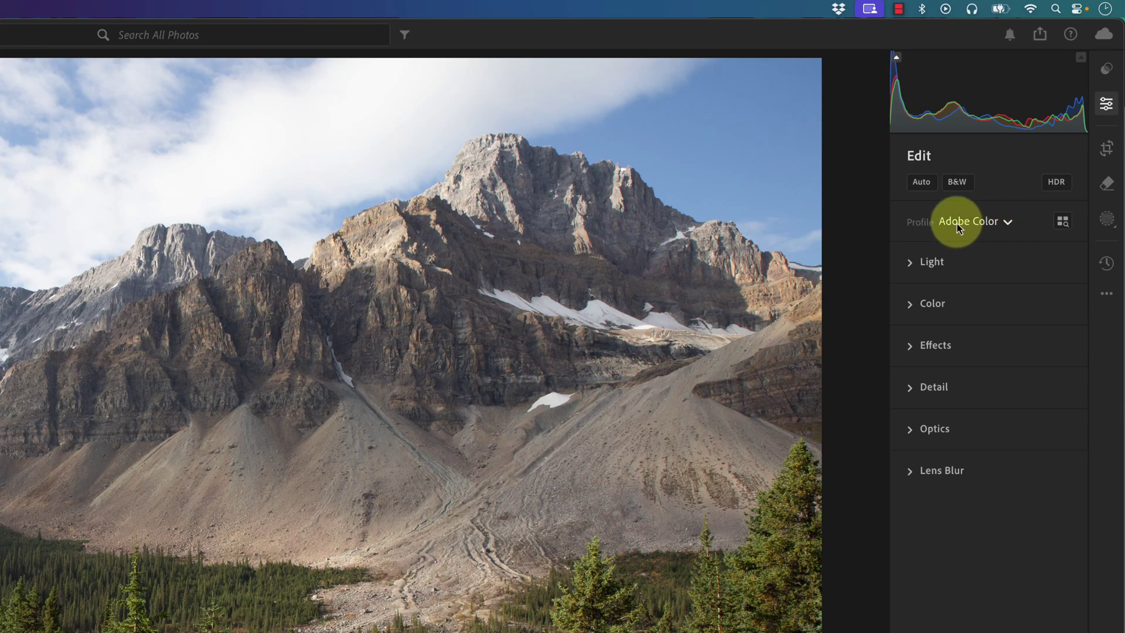
{"action": "left_click", "coordinate": [1005, 224]}
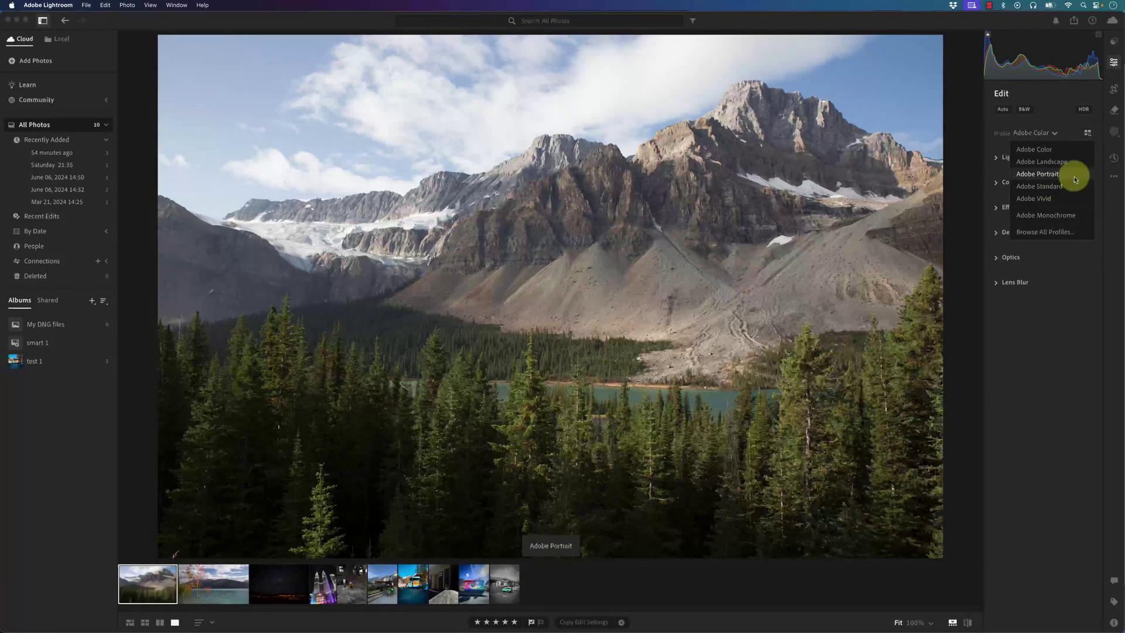
{"action": "left_click", "coordinate": [1054, 152]}
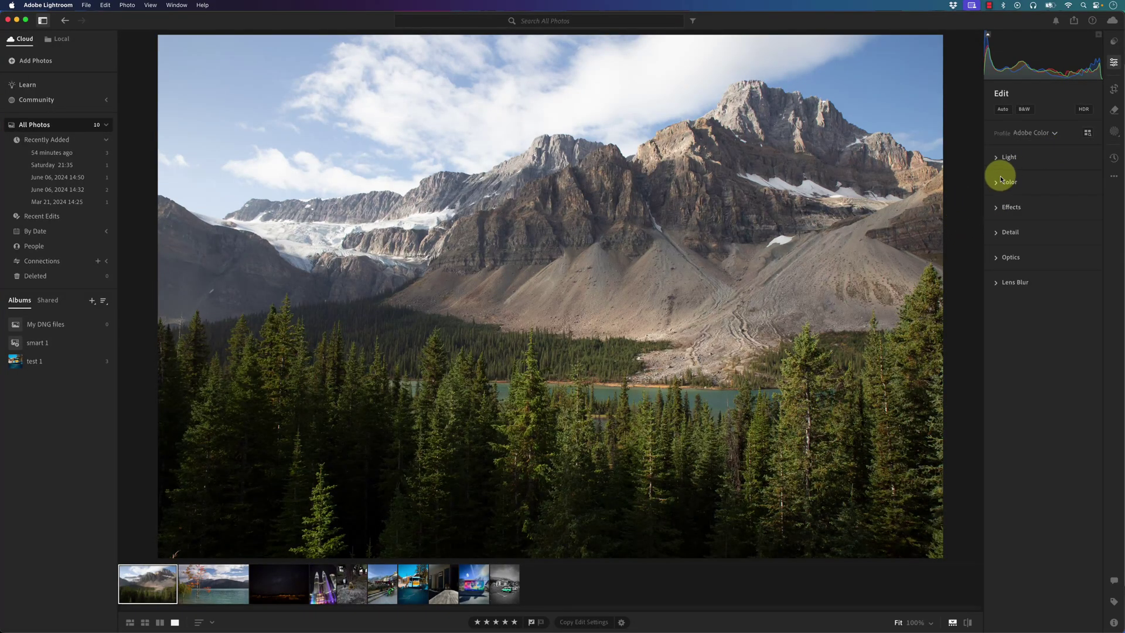
In the mountain photo's Light settings, set Blacks to about +36, Whites to +12 and Contrast to about +29
{"action": "left_click", "coordinate": [997, 158]}
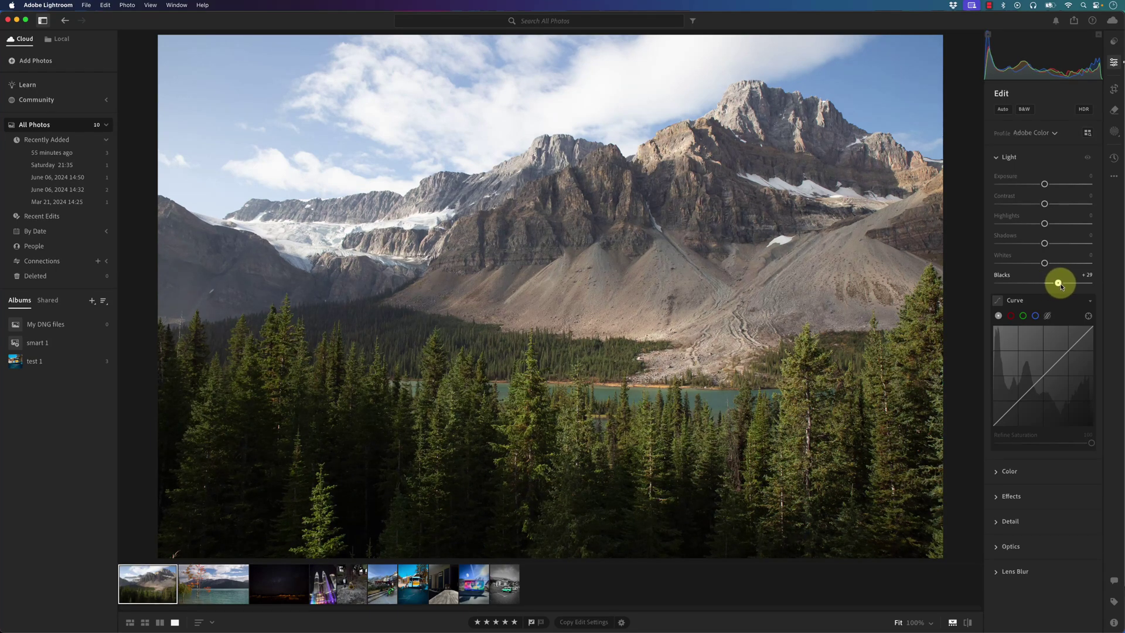
{"action": "left_click", "coordinate": [1045, 224]}
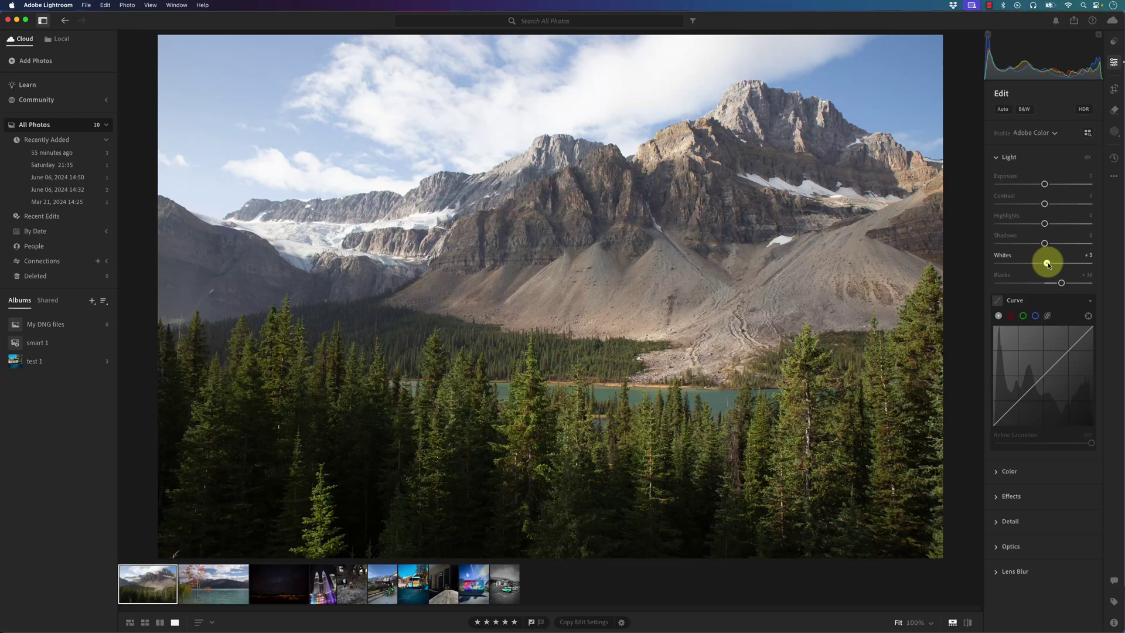
{"action": "left_click", "coordinate": [1045, 204]}
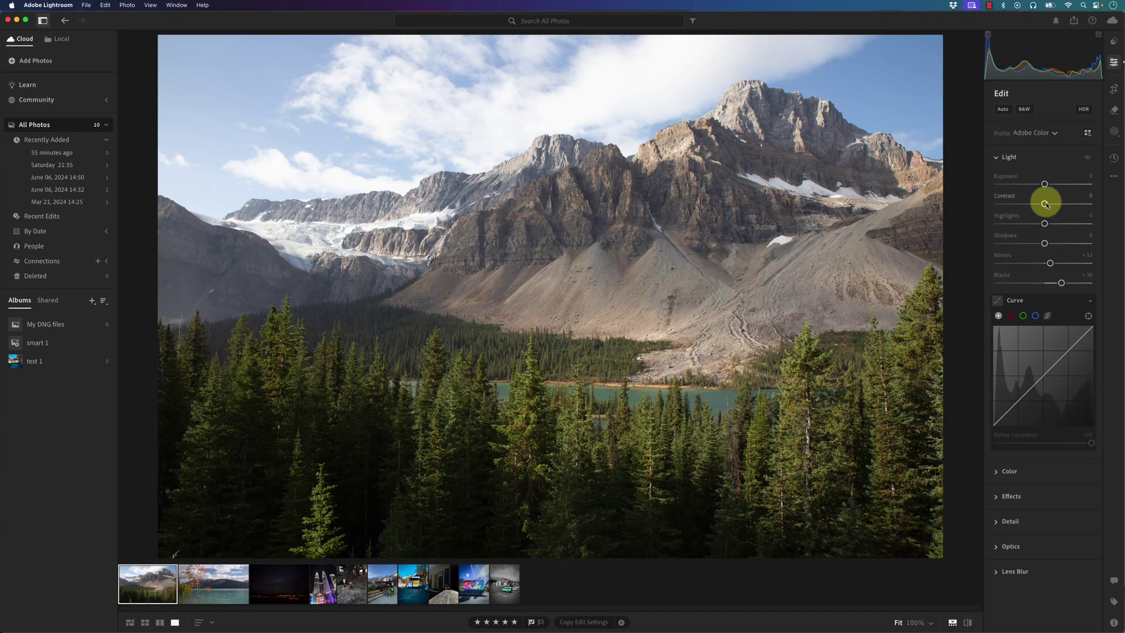
{"action": "left_click_drag", "start_coordinate": [1047, 206], "coordinate": [1055, 208]}
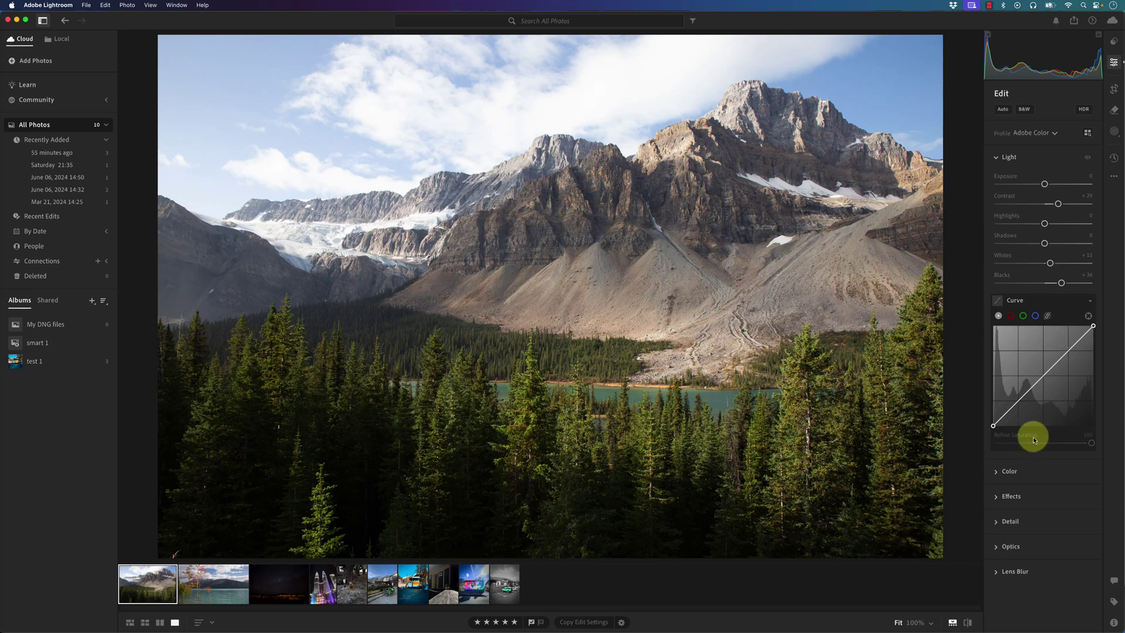
In the mountain photo's Color settings, set Vibrance to about +17 and Saturation to about +8, and slightly warm the temperature
{"action": "left_click", "coordinate": [999, 478]}
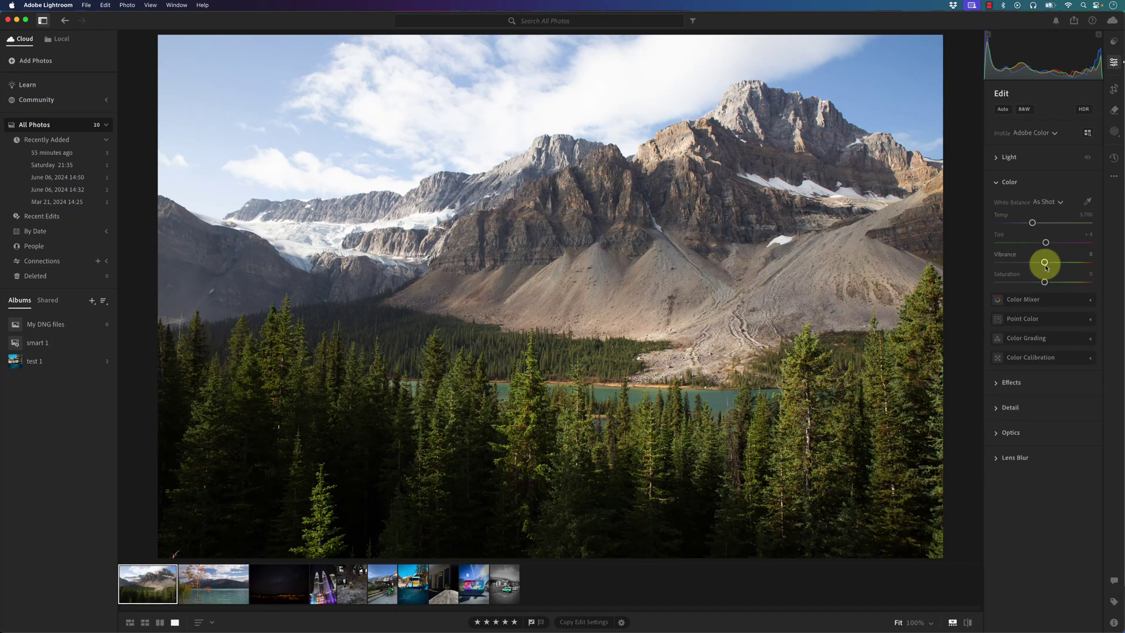
{"action": "left_click_drag", "start_coordinate": [1053, 265], "coordinate": [1054, 264]}
{"action": "left_click", "coordinate": [1045, 284]}
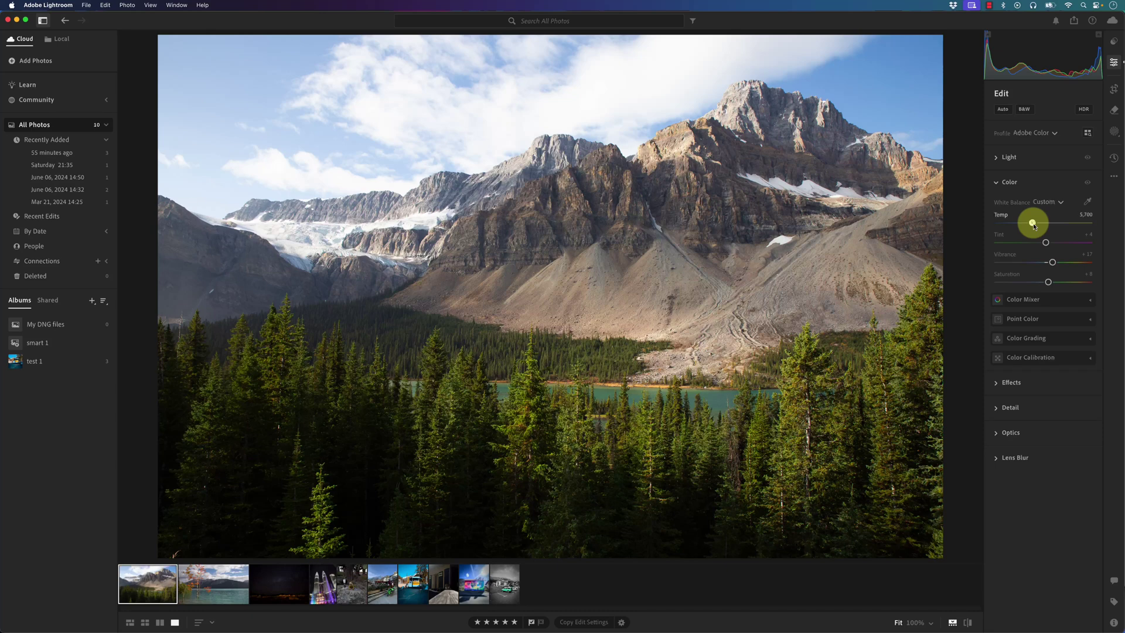
{"action": "left_click_drag", "start_coordinate": [1034, 226], "coordinate": [1034, 226]}
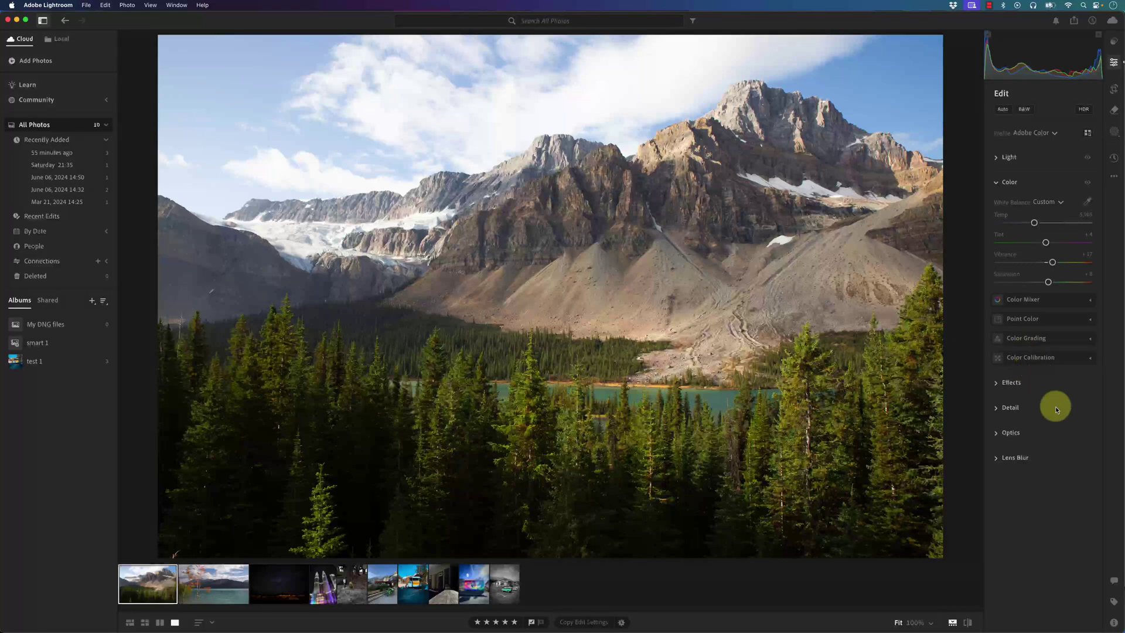
In the mountain photo's Effects settings, set Clarity to about +10, Dehaze to about +16 and Vignette to about -29
{"action": "left_click", "coordinate": [996, 383]}
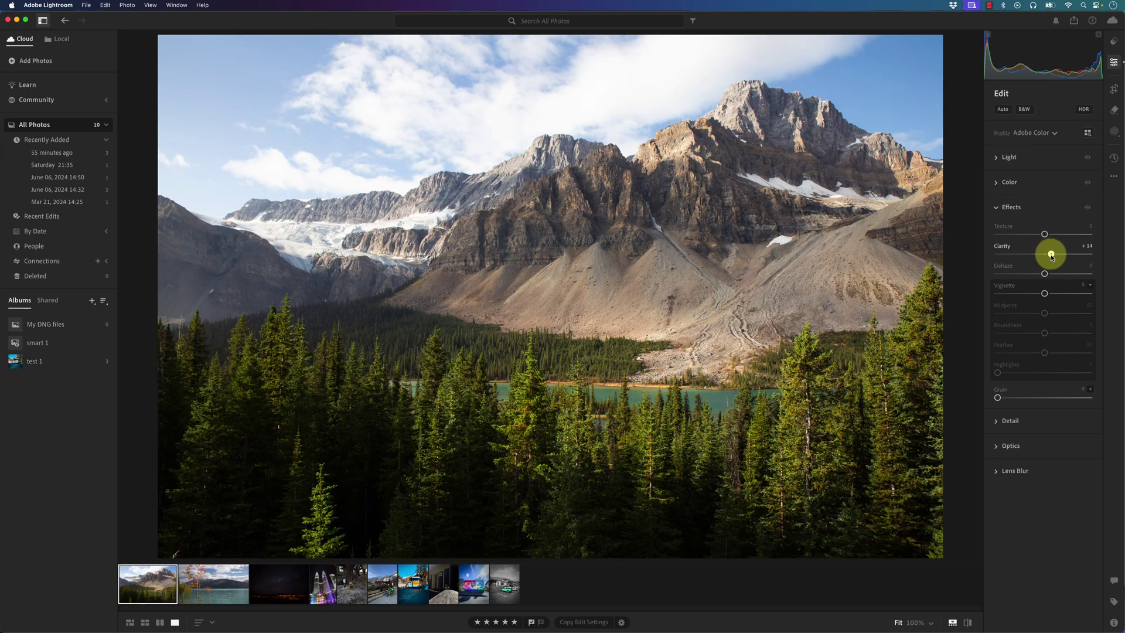
{"action": "left_click_drag", "start_coordinate": [1051, 257], "coordinate": [1050, 258]}
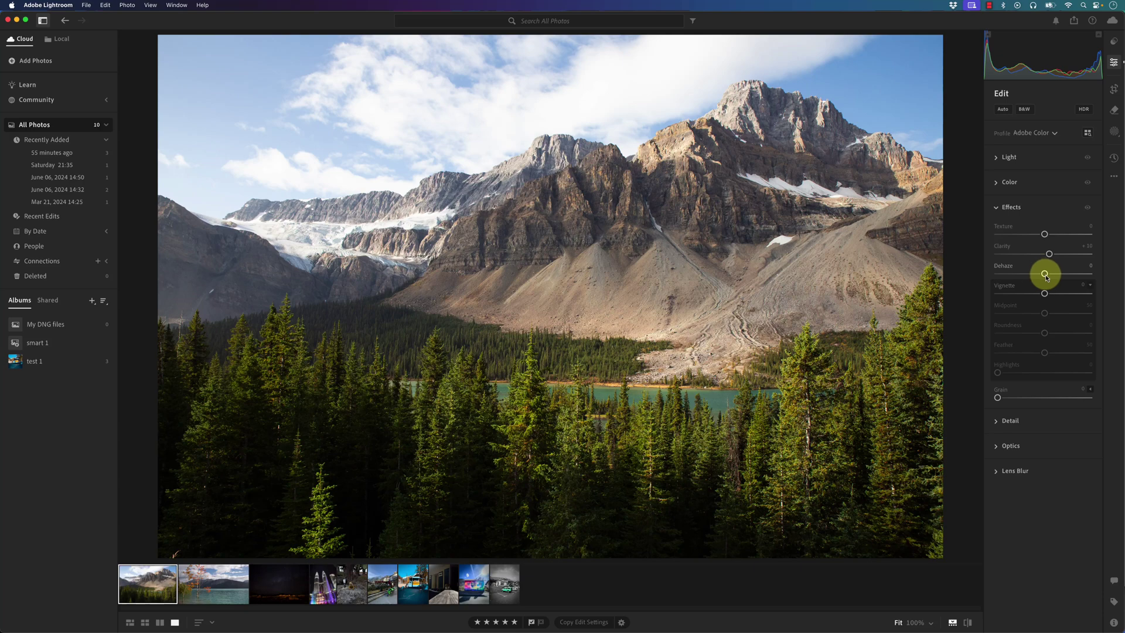
{"action": "left_click_drag", "start_coordinate": [1047, 277], "coordinate": [1049, 277]}
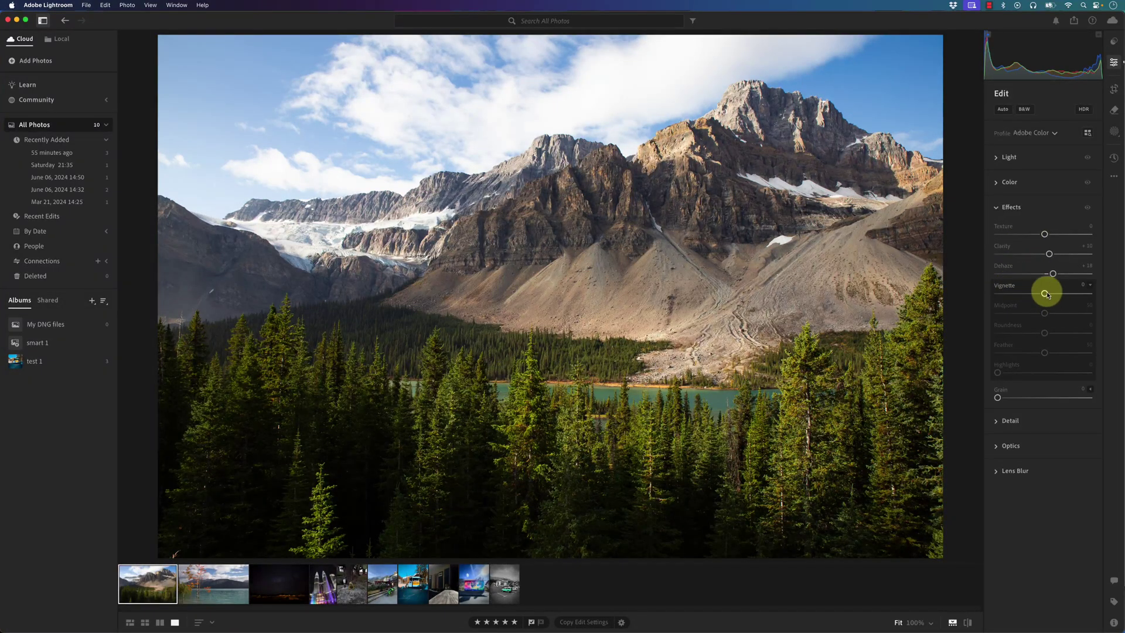
{"action": "left_click_drag", "start_coordinate": [1047, 296], "coordinate": [1031, 296]}
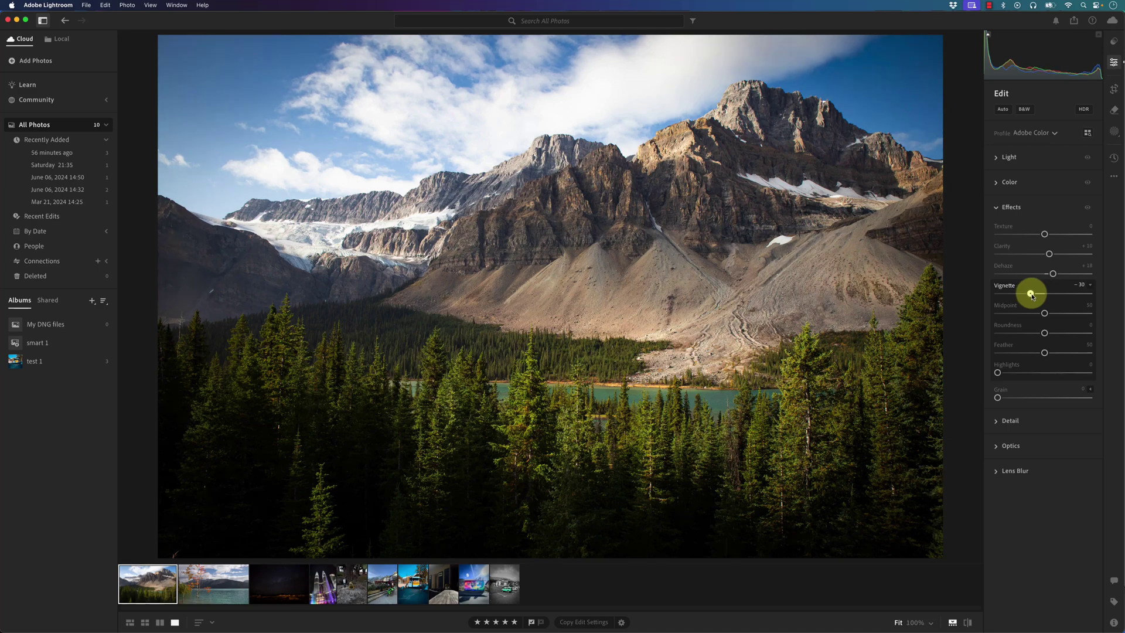
Compare the edited mountain photo with its original by toggling the before view twice
{"action": "left_click", "coordinate": [968, 623]}
{"action": "left_click", "coordinate": [968, 622]}
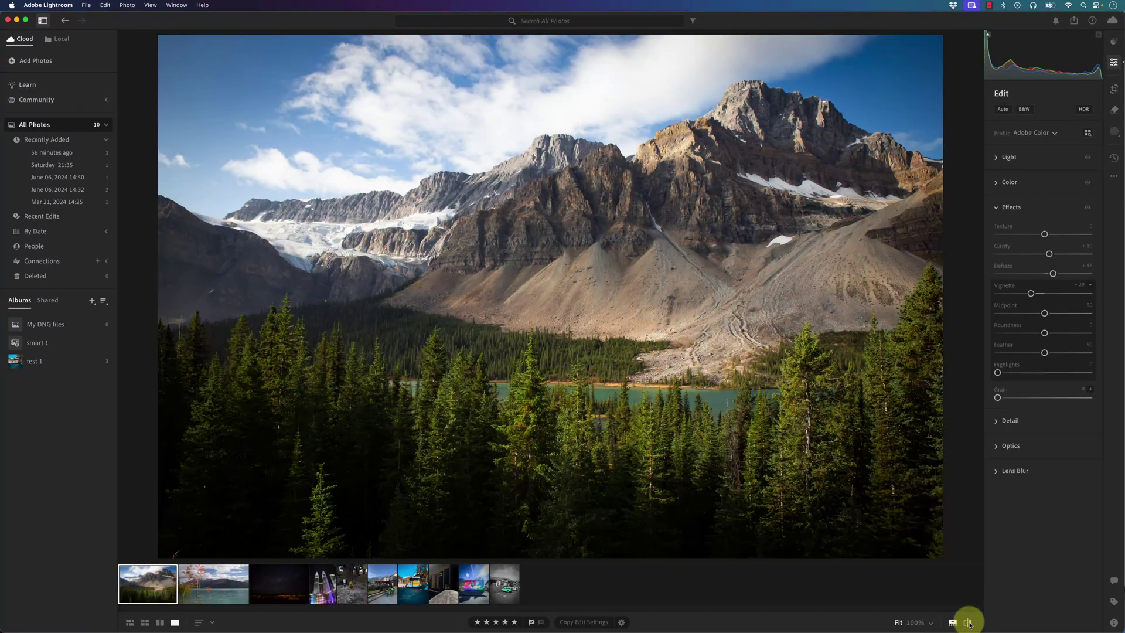
{"action": "left_click", "coordinate": [968, 623]}
{"action": "left_click", "coordinate": [967, 623]}
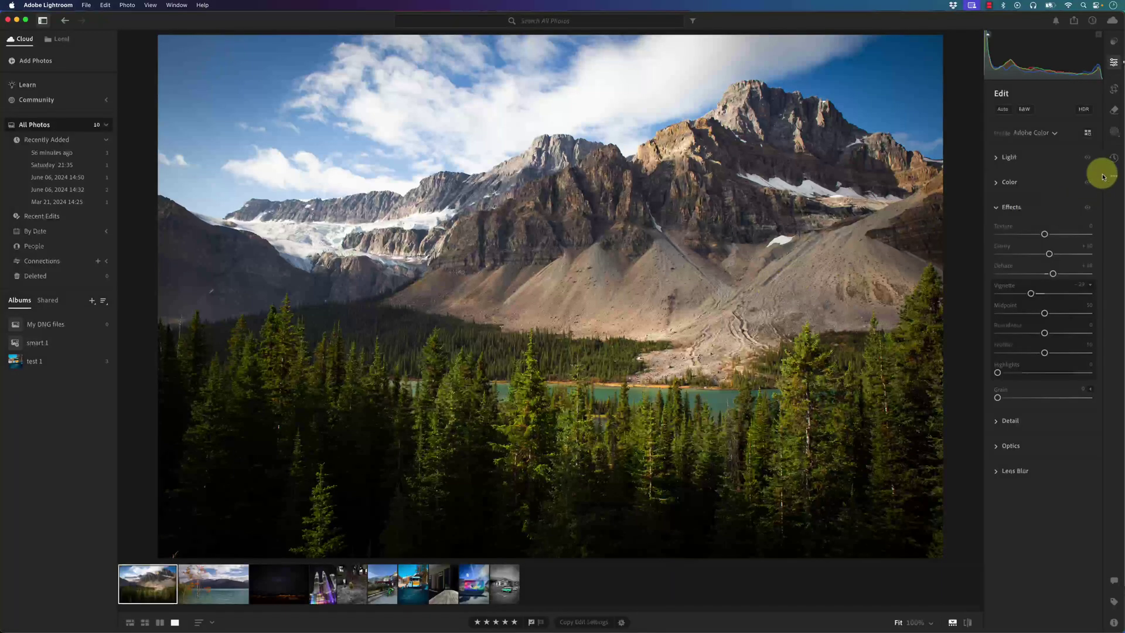
With the mountain photo's versions open, undo the Vignette and Dehaze changes and reset all its edits
{"action": "left_click", "coordinate": [1114, 159]}
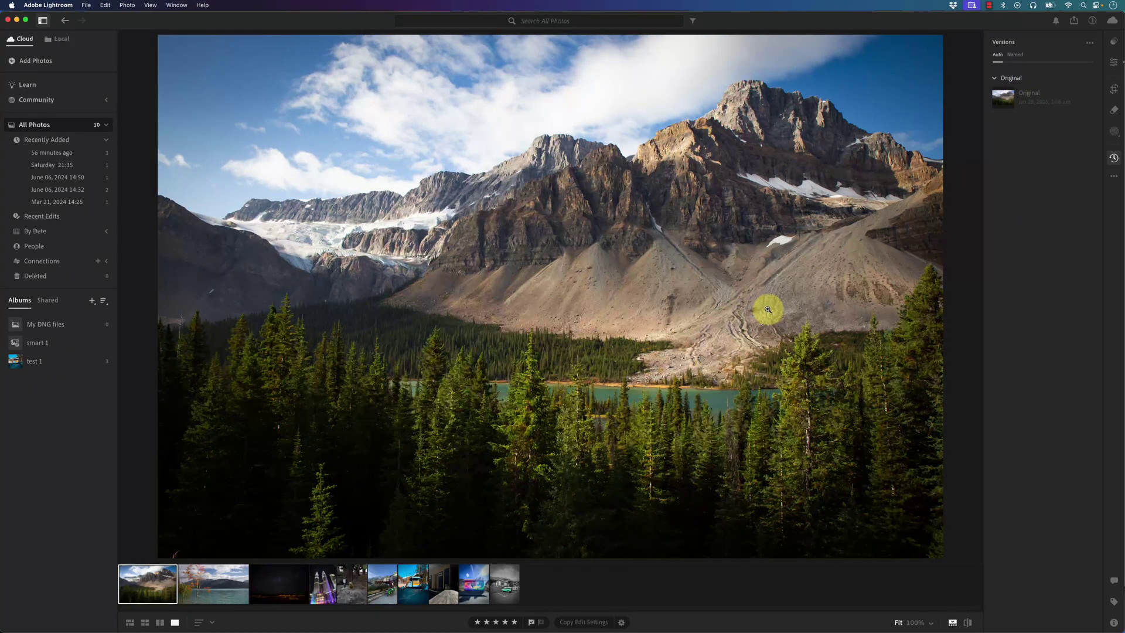
{"action": "key", "text": "super+z"}
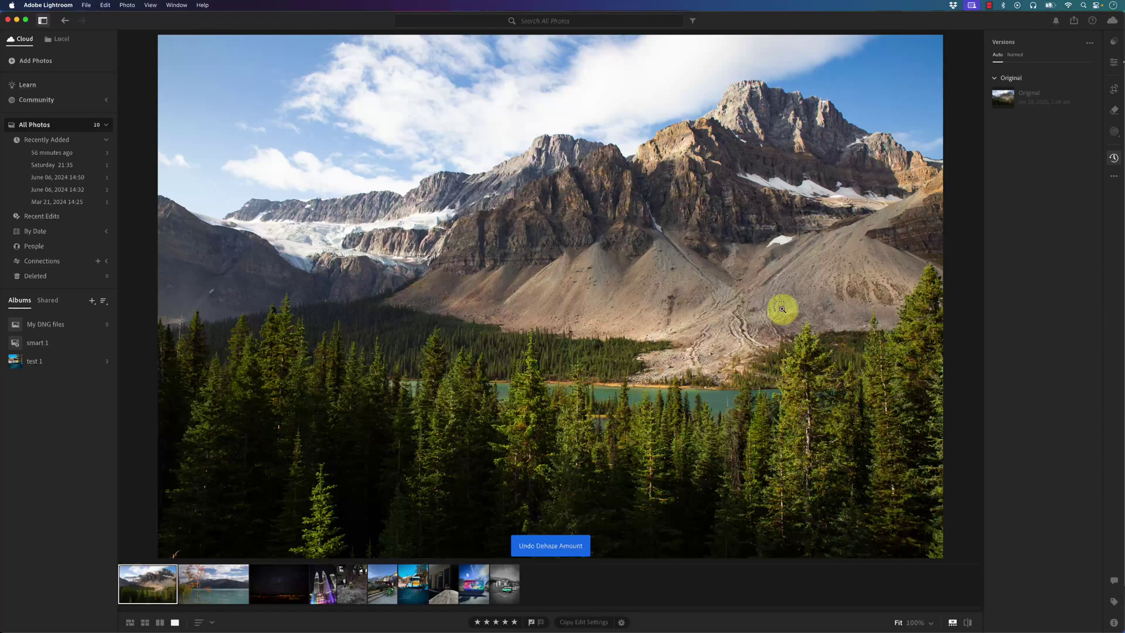
{"action": "key", "text": "super+z"}
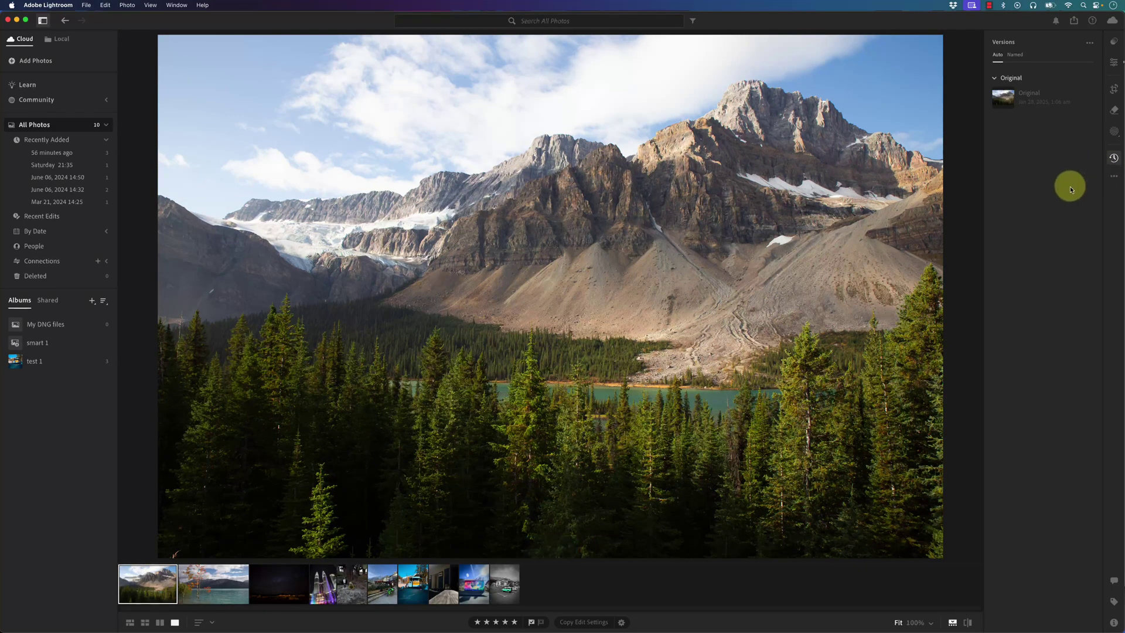
{"action": "left_click", "coordinate": [1115, 178]}
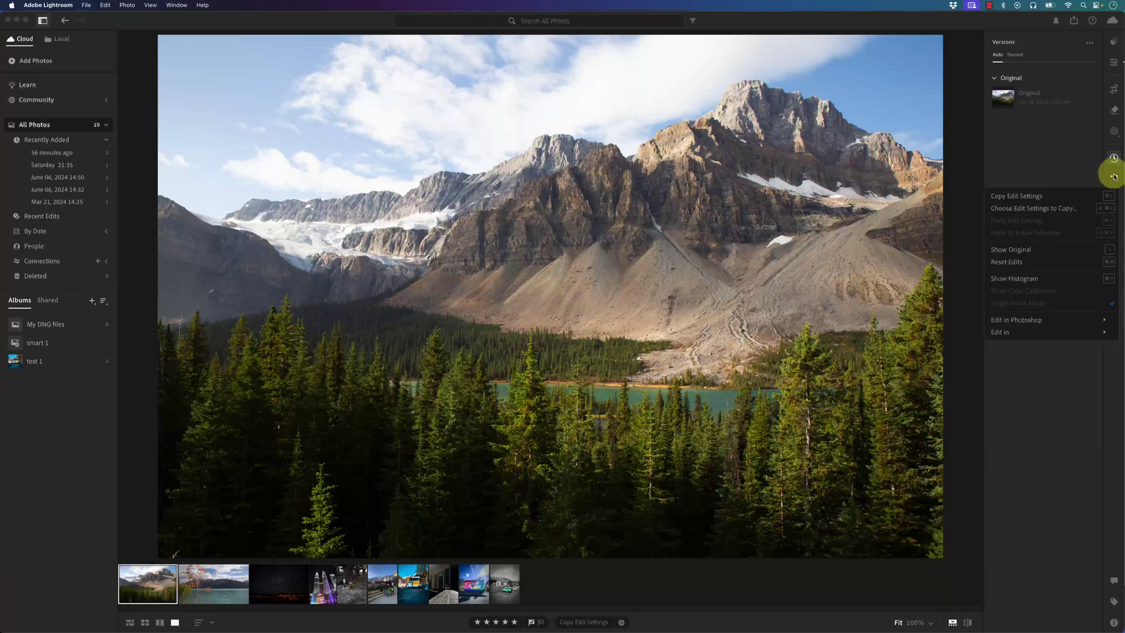
{"action": "left_click", "coordinate": [1030, 267]}
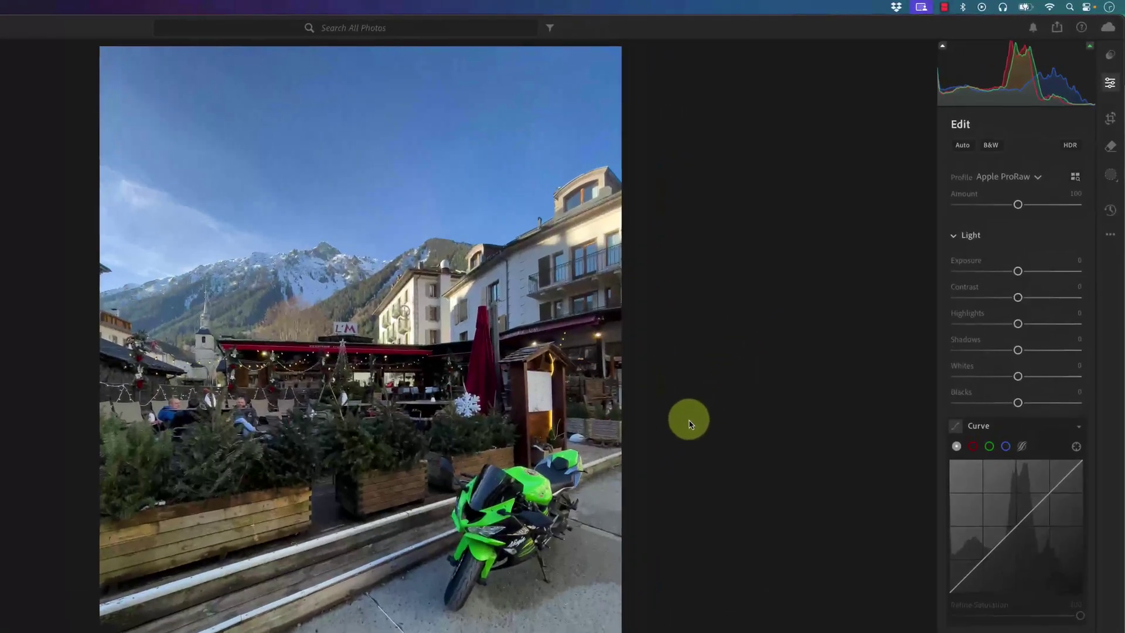
Open the presets for the green motorcycle photo and look through your own Basics presets, including the Creative and B&W groups
{"action": "left_click", "coordinate": [1111, 55]}
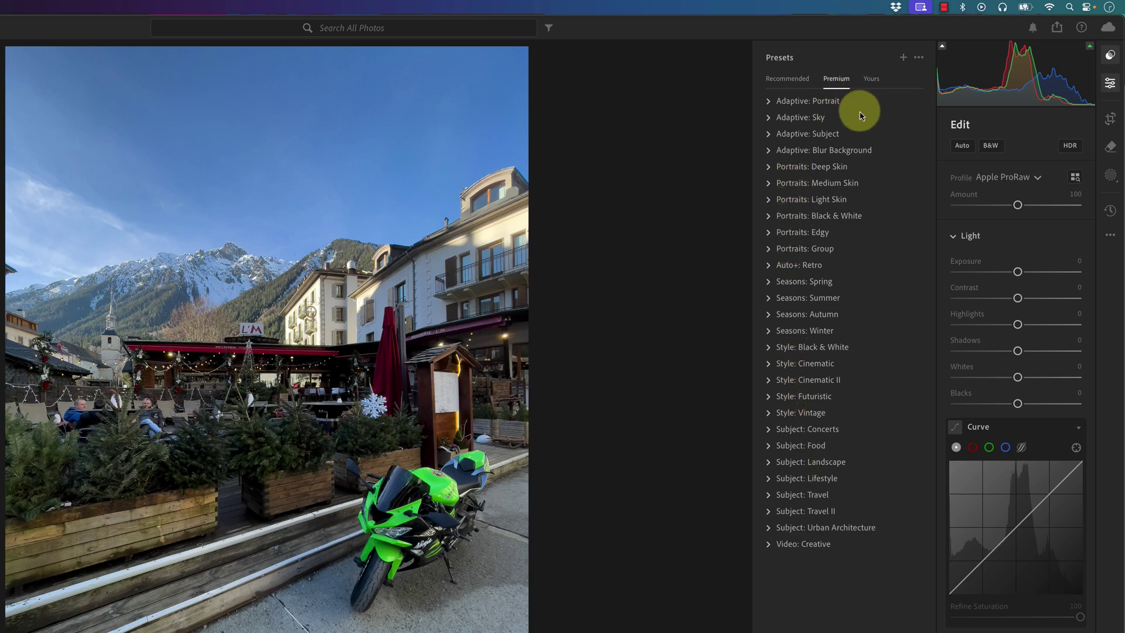
{"action": "left_click", "coordinate": [871, 79]}
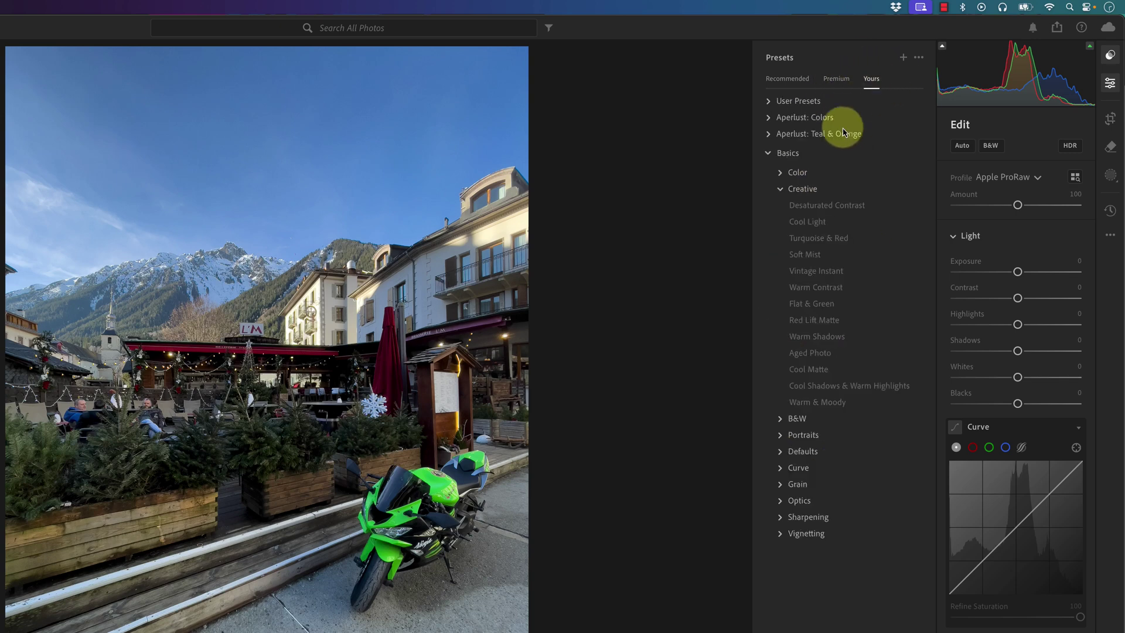
{"action": "left_click", "coordinate": [778, 151]}
{"action": "left_click", "coordinate": [768, 155]}
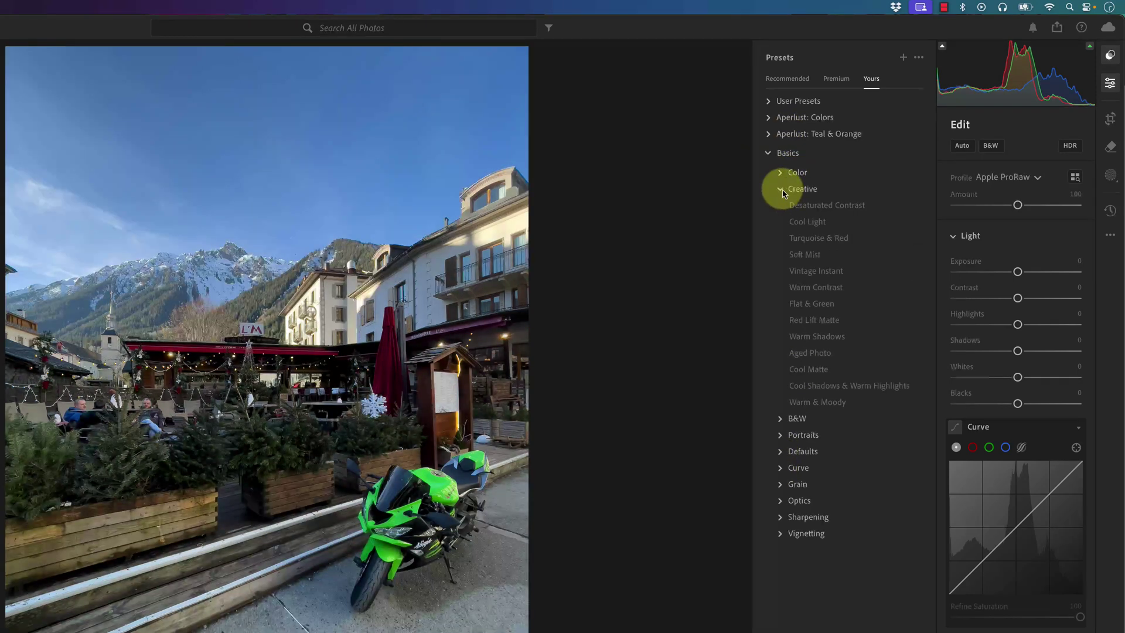
{"action": "left_click", "coordinate": [781, 190]}
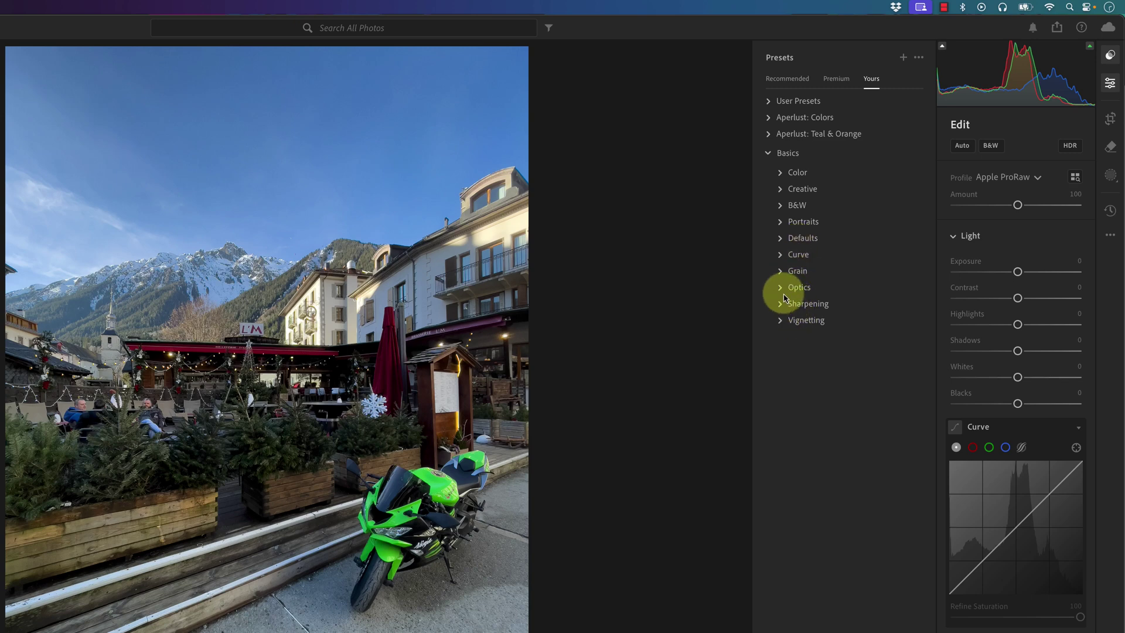
{"action": "left_click", "coordinate": [784, 205]}
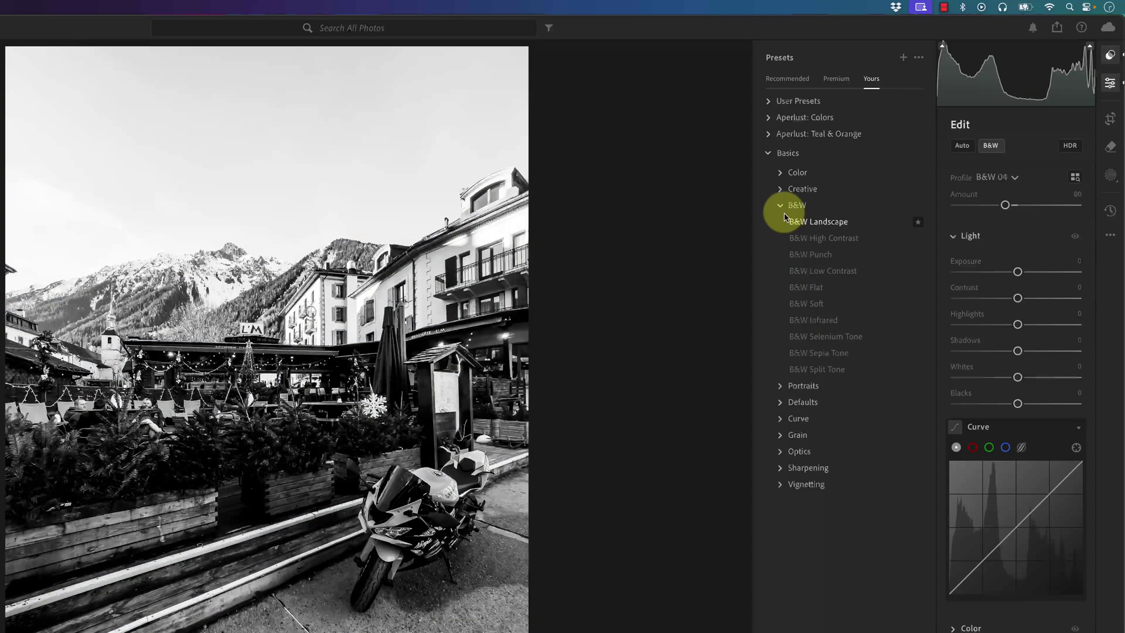
{"action": "left_click", "coordinate": [788, 205]}
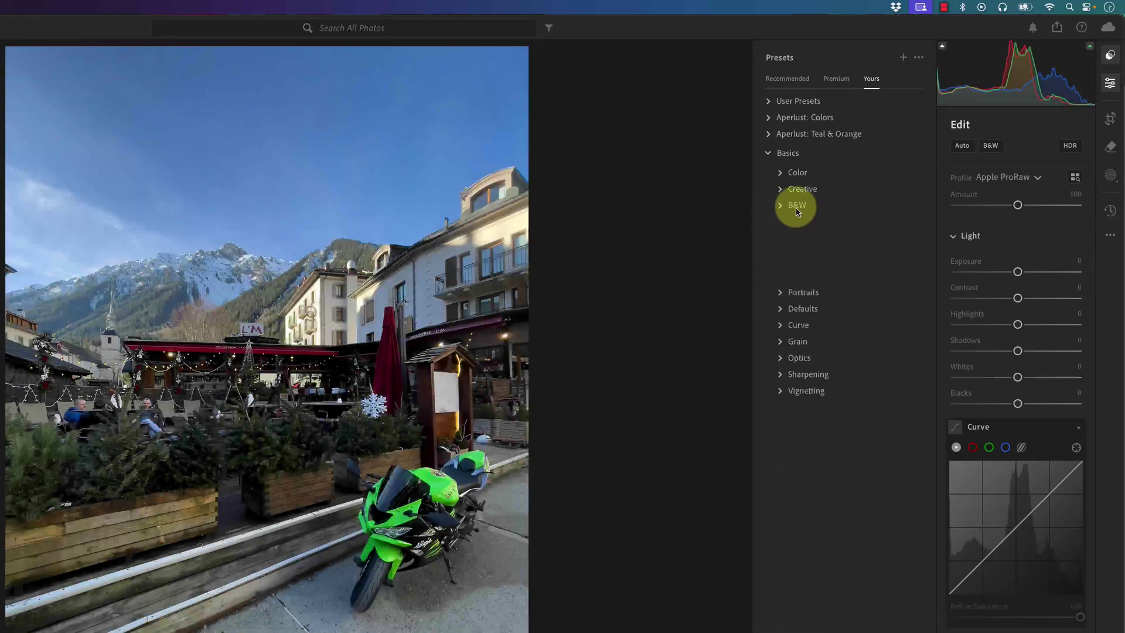
Apply the Chestnut preset from the Aperlust: Colors group to the motorcycle photo
{"action": "left_click", "coordinate": [770, 153]}
{"action": "left_click", "coordinate": [768, 117]}
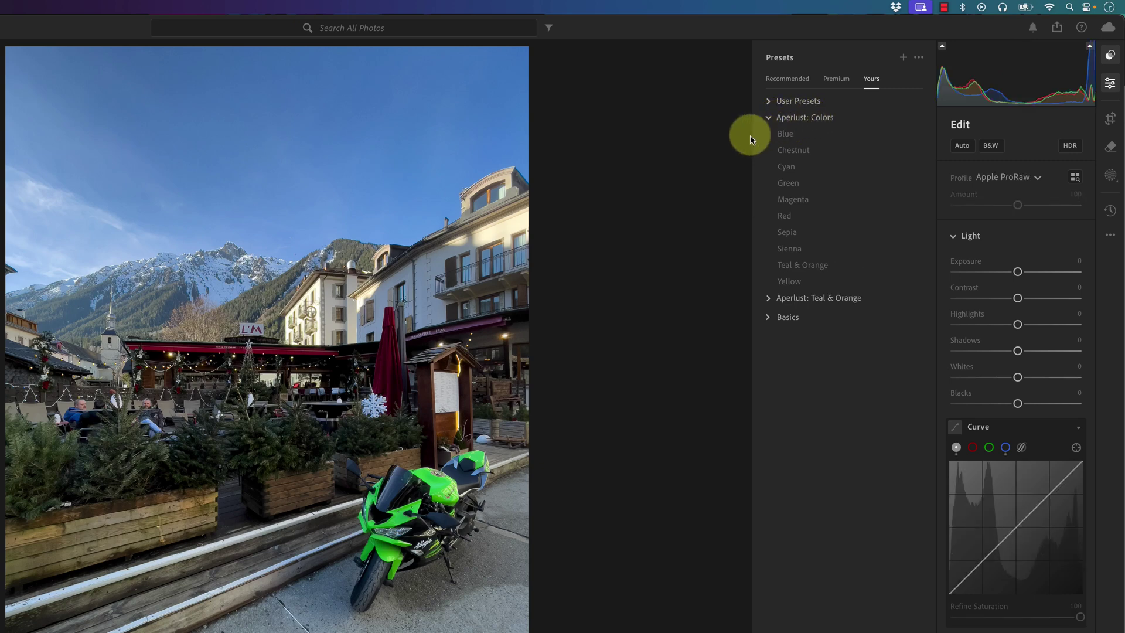
{"action": "left_click", "coordinate": [797, 152]}
{"action": "left_click", "coordinate": [813, 157]}
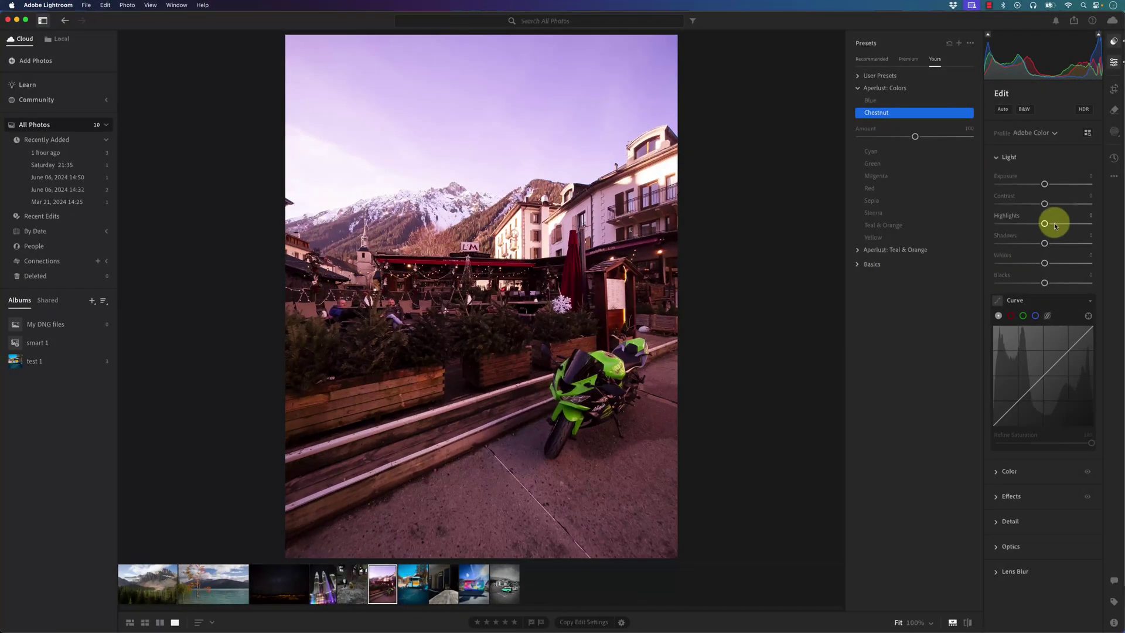
Lower the motorcycle photo's Highlights to about -33 and Whites to about -13, and view the options for creating a preset without saving one
{"action": "left_click_drag", "start_coordinate": [1028, 293], "coordinate": [1018, 299]}
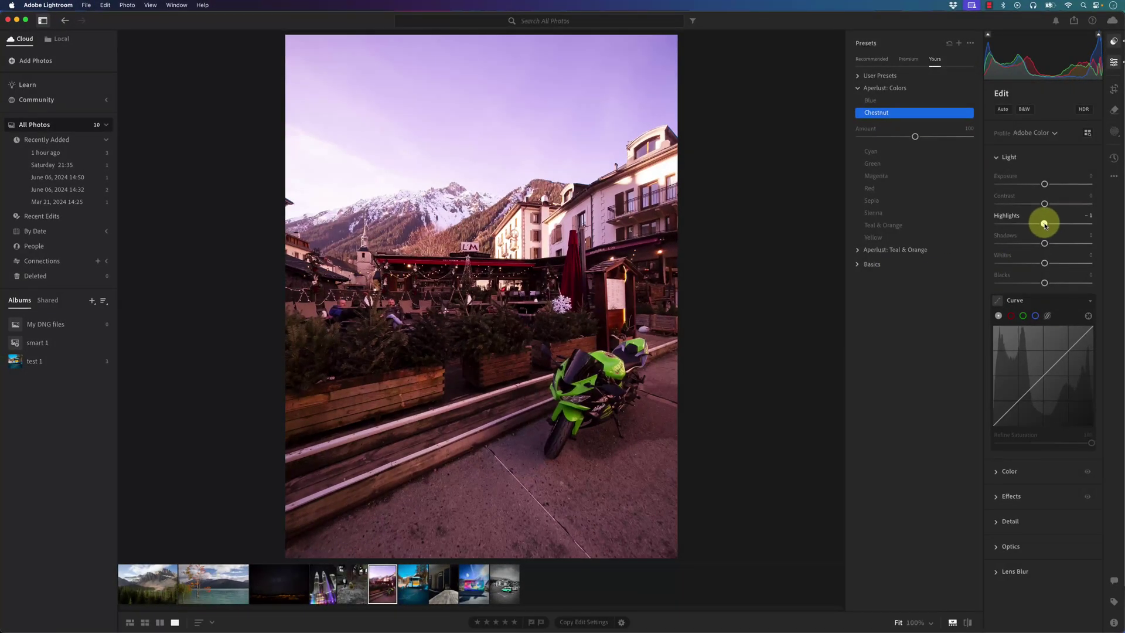
{"action": "mouse_move", "coordinate": [1045, 224]}
{"action": "left_mouse_down"}
{"action": "mouse_move", "coordinate": [1093, 219]}
{"action": "mouse_move", "coordinate": [1030, 220]}
{"action": "left_mouse_up"}
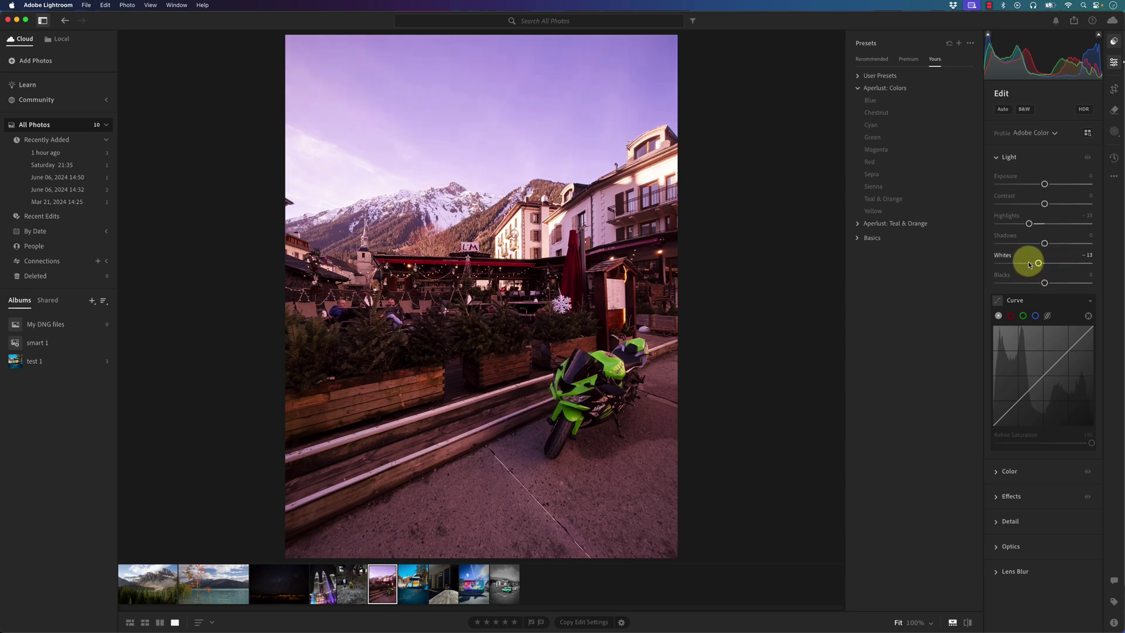
{"action": "left_click", "coordinate": [959, 44]}
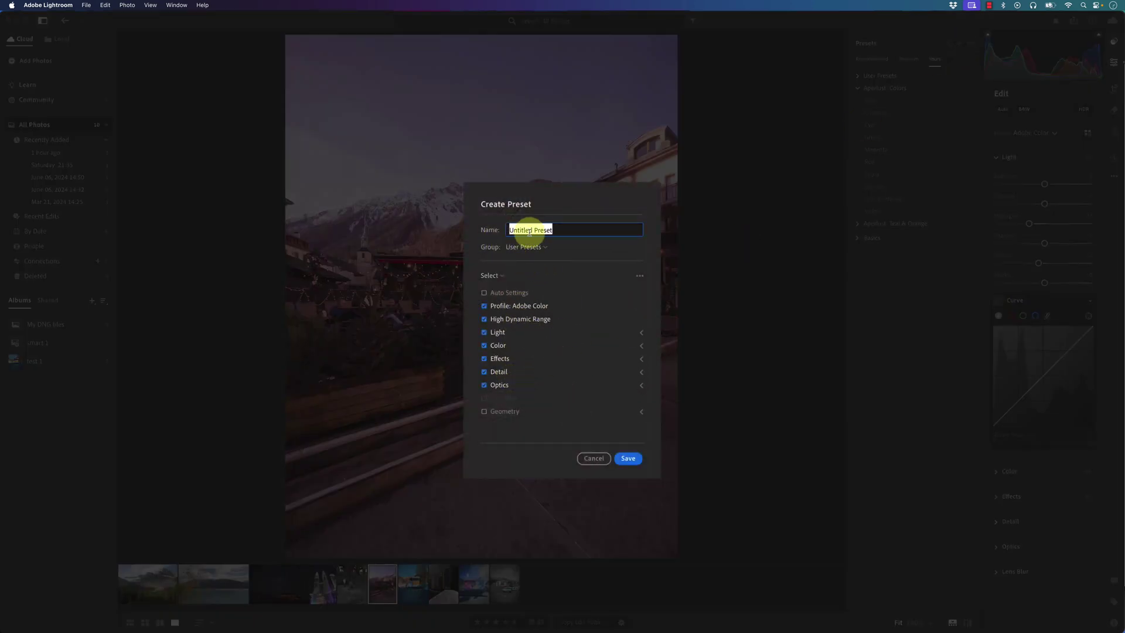
{"action": "left_click", "coordinate": [594, 458]}
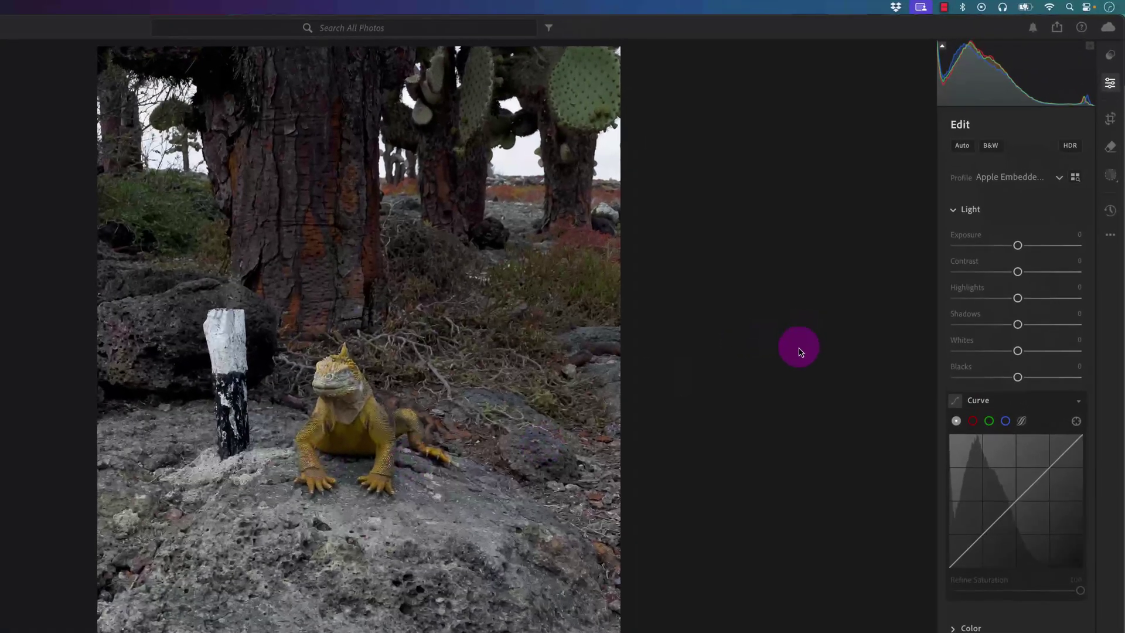
Remove the black-and-white post beside the iguana with the generative AI Remove tool at brush size 24
{"action": "left_click", "coordinate": [1111, 151]}
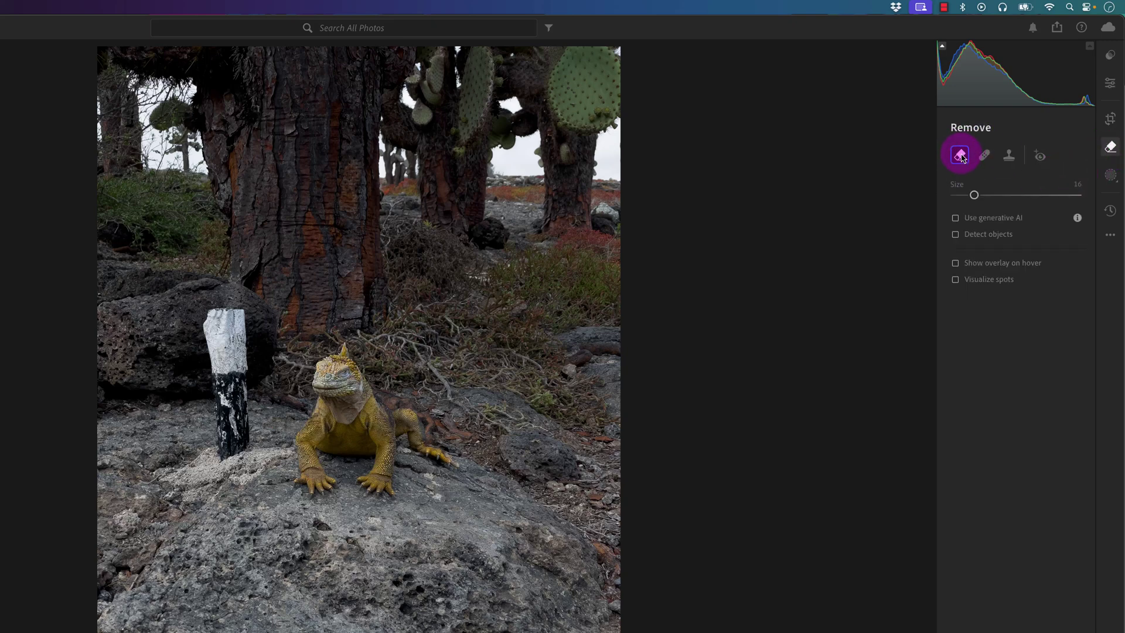
{"action": "left_click", "coordinate": [955, 221]}
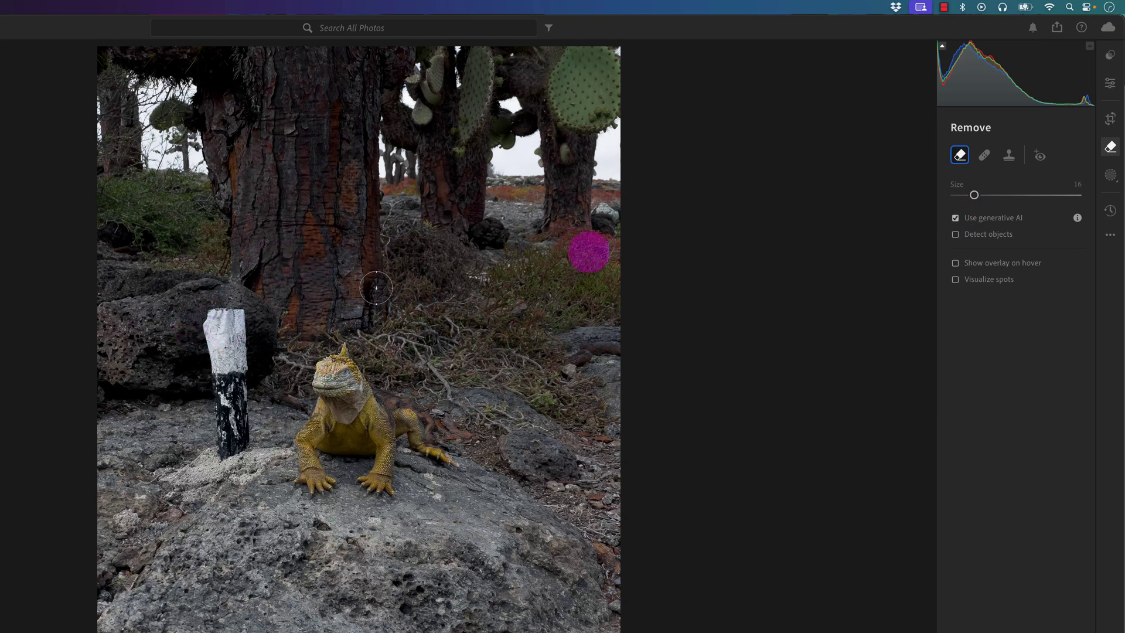
{"action": "left_click_drag", "start_coordinate": [978, 199], "coordinate": [988, 200]}
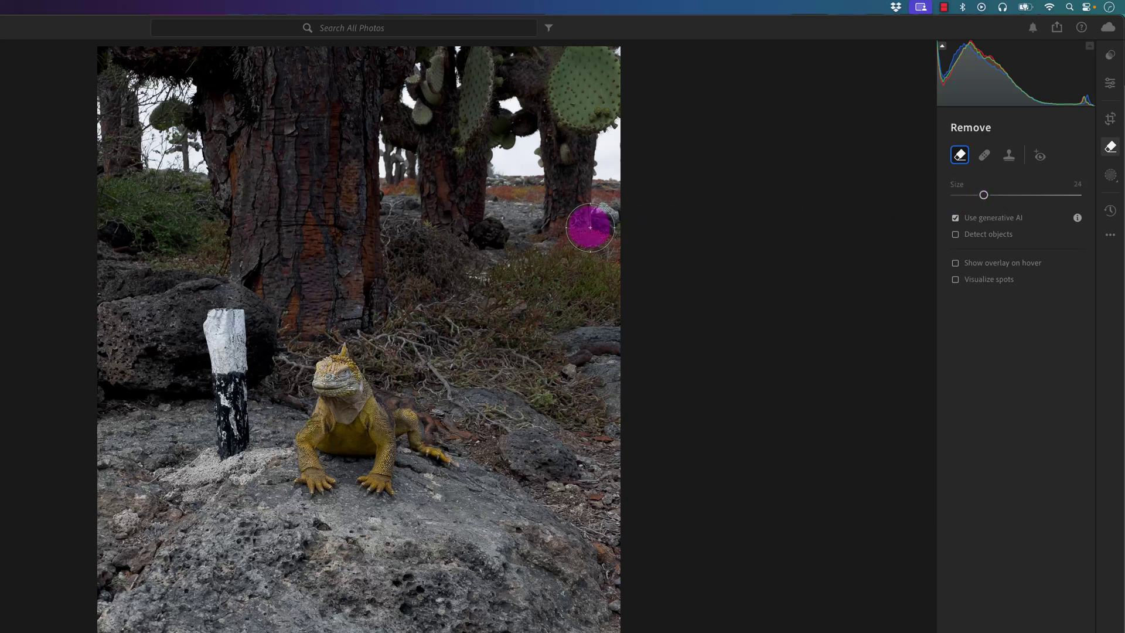
{"action": "mouse_move", "coordinate": [211, 314]}
{"action": "left_mouse_down"}
{"action": "mouse_move", "coordinate": [212, 440]}
{"action": "mouse_move", "coordinate": [228, 446]}
{"action": "mouse_move", "coordinate": [240, 438]}
{"action": "mouse_move", "coordinate": [231, 306]}
{"action": "left_mouse_up"}
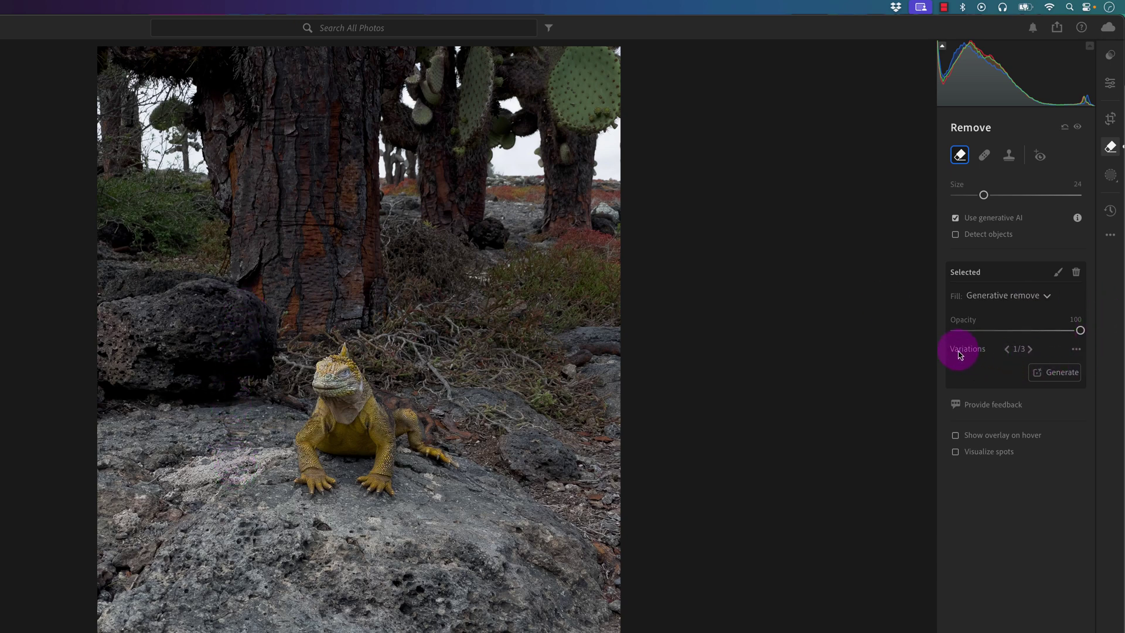
Compare the generated variations of the post removal, keep variation 3, and return to the photo's edit settings
{"action": "left_click", "coordinate": [1031, 350]}
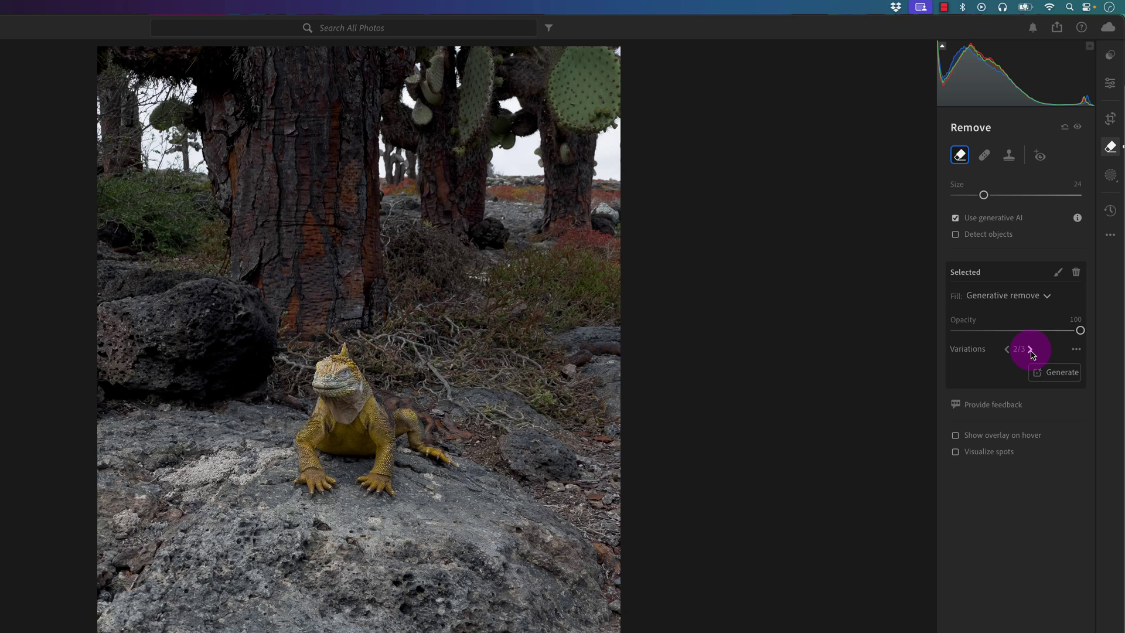
{"action": "left_click", "coordinate": [1031, 349]}
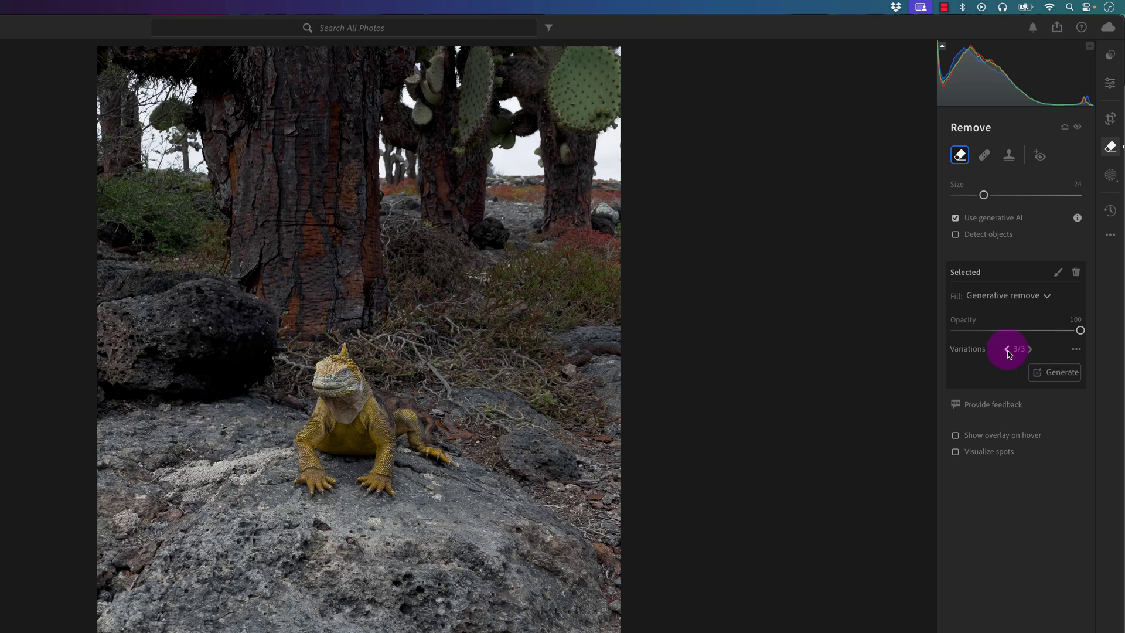
{"action": "left_click", "coordinate": [1008, 349]}
{"action": "left_click", "coordinate": [1030, 349]}
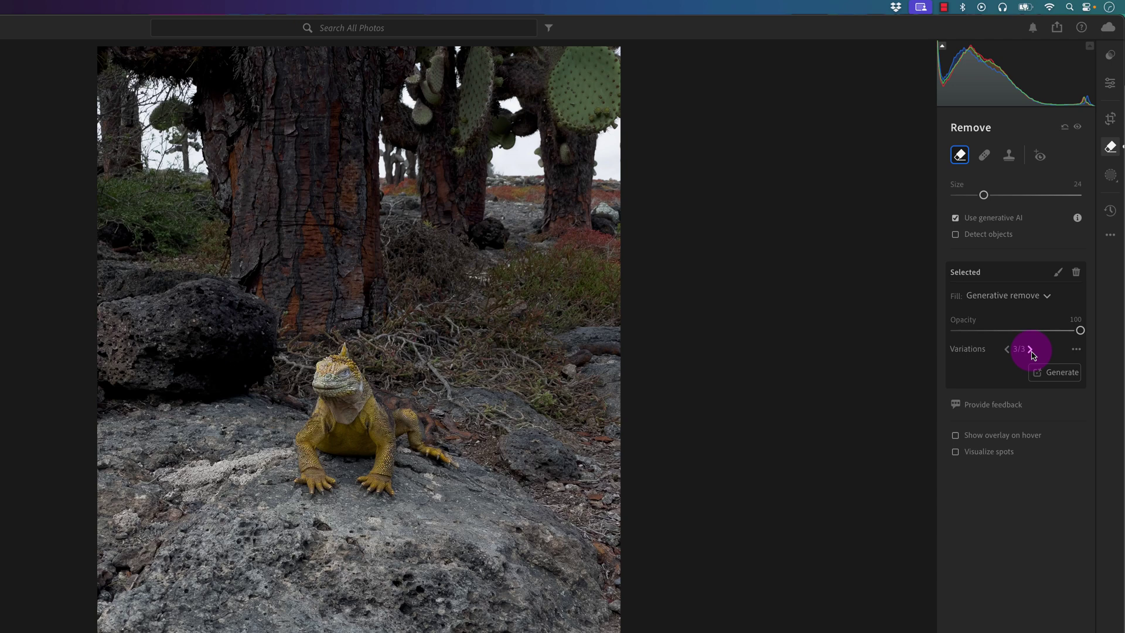
{"action": "key", "text": "shift+3"}
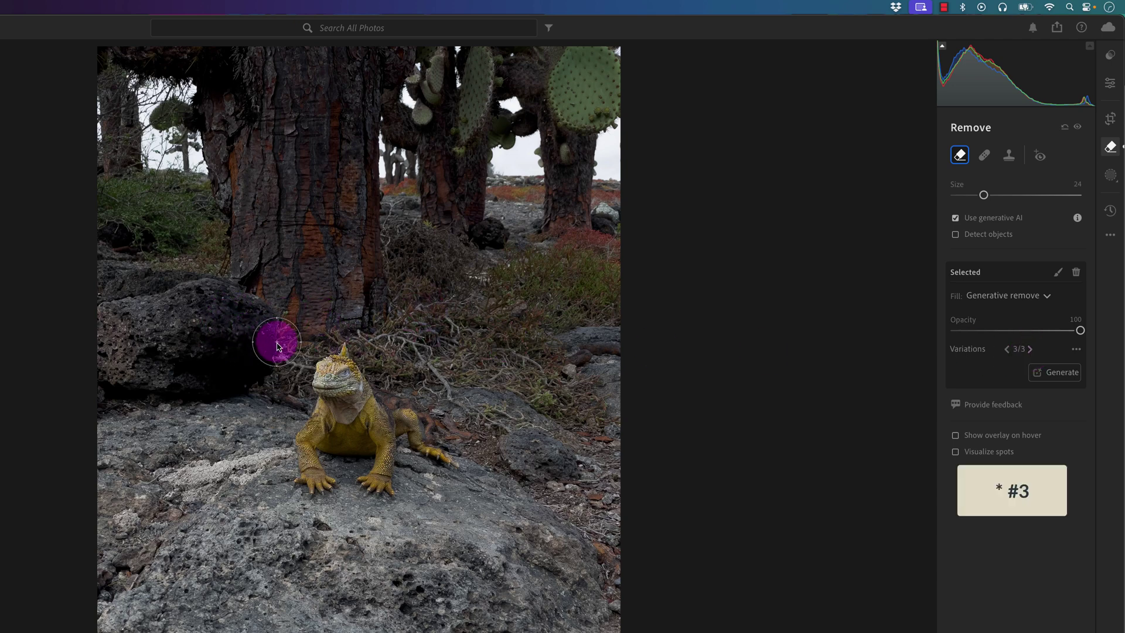
{"action": "left_click", "coordinate": [1115, 85]}
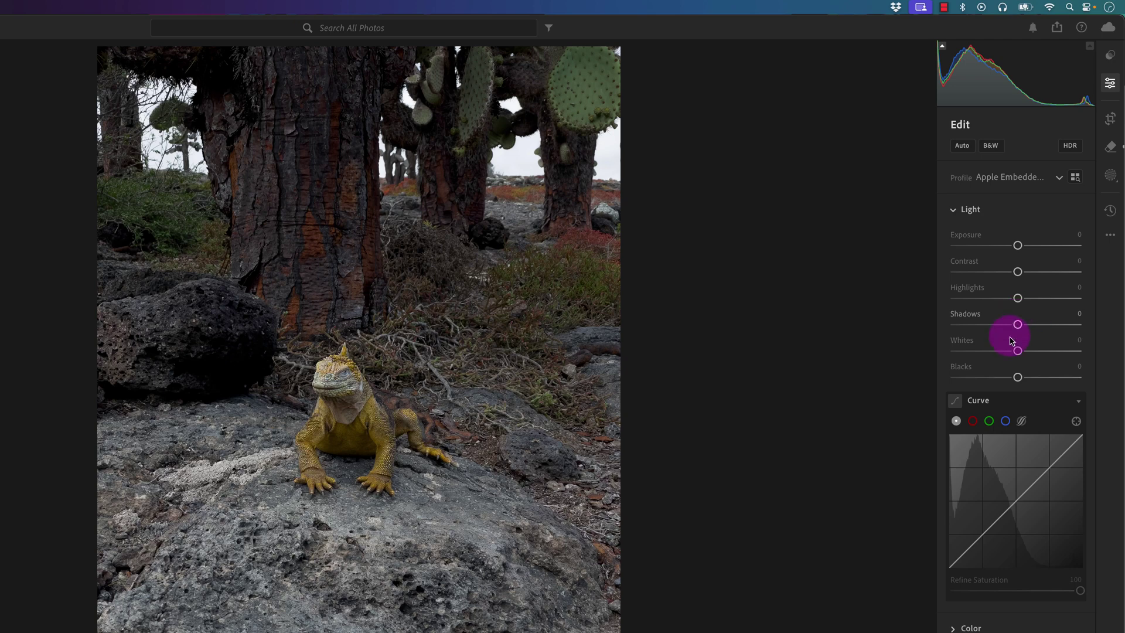
Raise the iguana photo's Contrast to about +26, Shadows to about +39 and Blacks to about +26
{"action": "left_click_drag", "start_coordinate": [1018, 324], "coordinate": [1036, 329]}
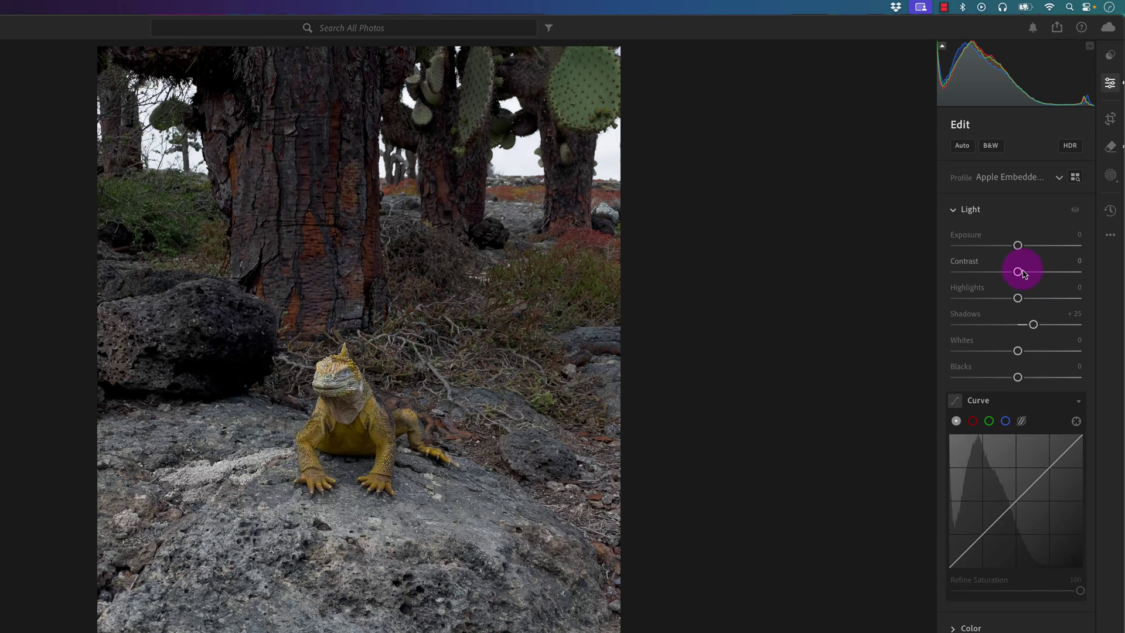
{"action": "left_click_drag", "start_coordinate": [1021, 273], "coordinate": [1034, 271]}
{"action": "left_click_drag", "start_coordinate": [1034, 324], "coordinate": [1044, 331]}
{"action": "left_click_drag", "start_coordinate": [1017, 377], "coordinate": [1036, 380]}
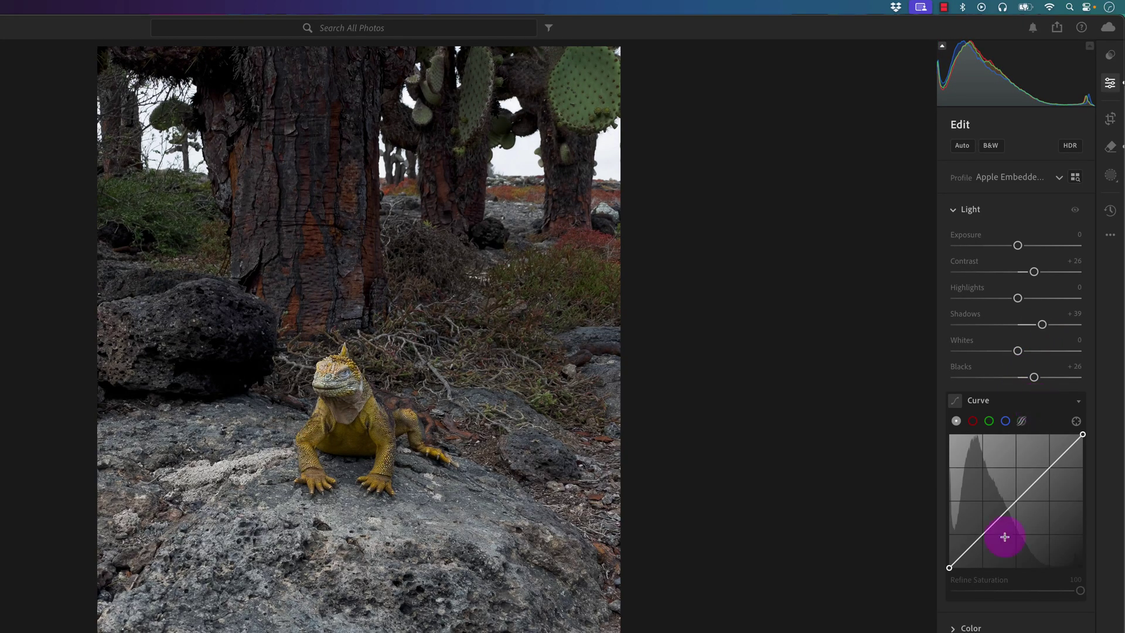
Raise the iguana photo's Vibrance to about +18 and Saturation to about +8, and compare with the original
{"action": "left_click", "coordinate": [967, 625]}
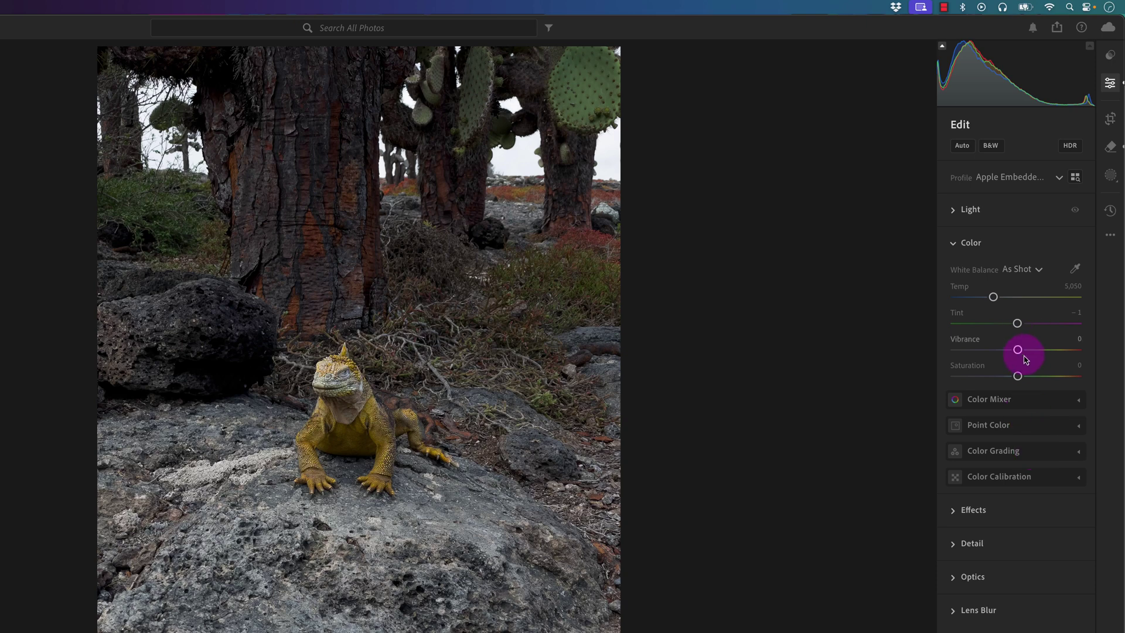
{"action": "left_click_drag", "start_coordinate": [1018, 351], "coordinate": [1035, 360]}
{"action": "left_click_drag", "start_coordinate": [1021, 379], "coordinate": [1027, 381]}
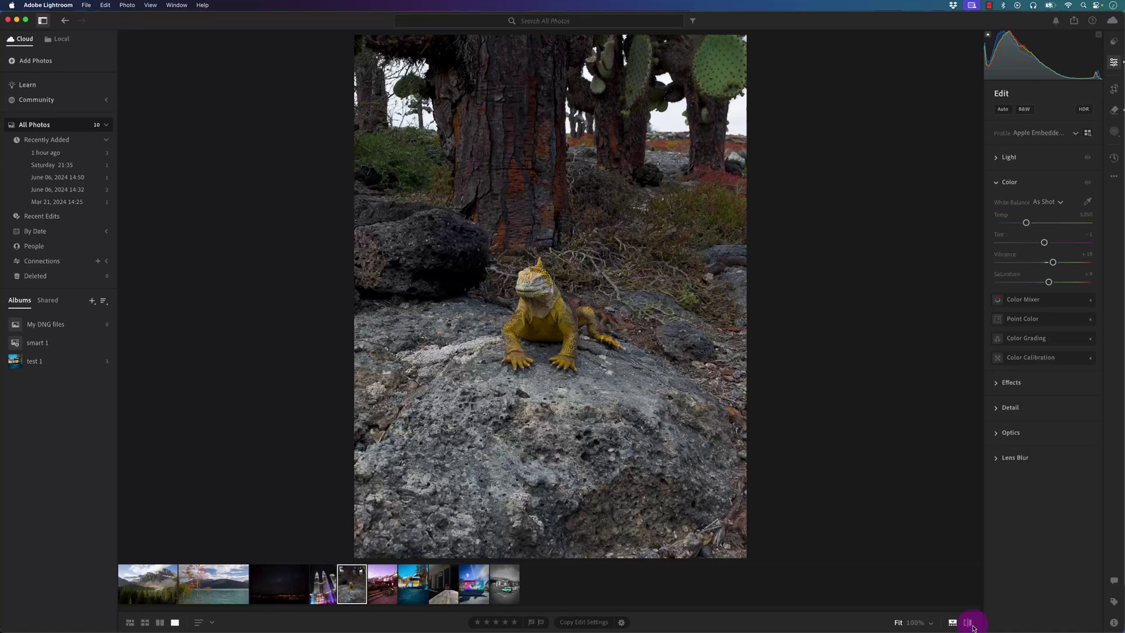
{"action": "left_click_drag", "start_coordinate": [973, 627], "coordinate": [973, 628]}
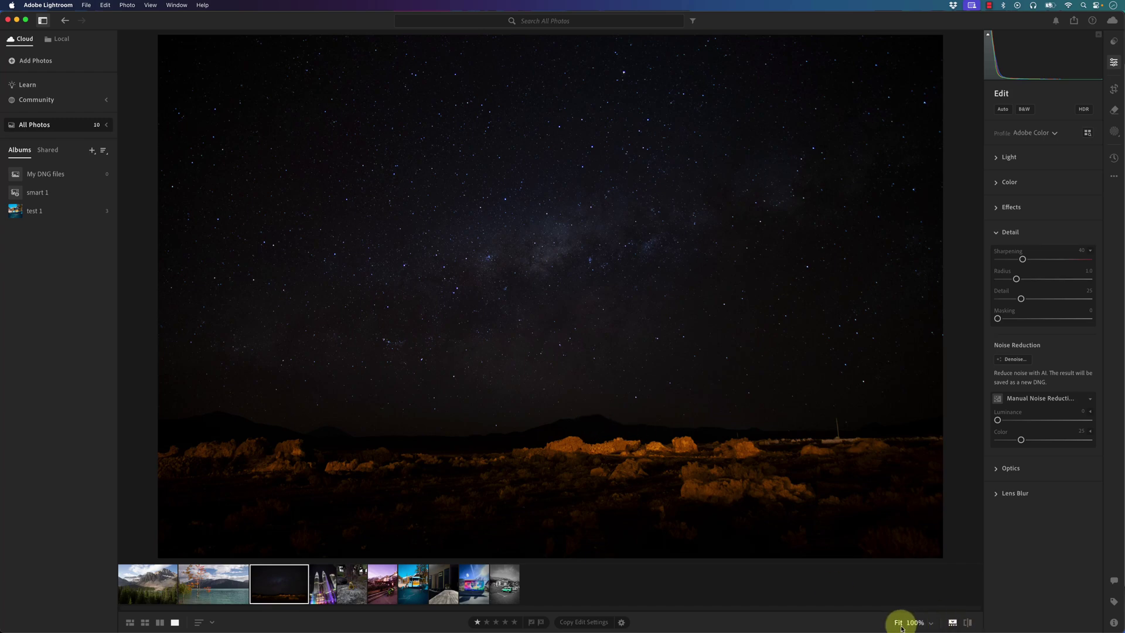
Inspect the starry night photo's noise at close zoom and set its manual Luminance noise reduction to about 46
{"action": "left_click", "coordinate": [559, 234]}
{"action": "left_click_drag", "start_coordinate": [557, 233], "coordinate": [490, 354]}
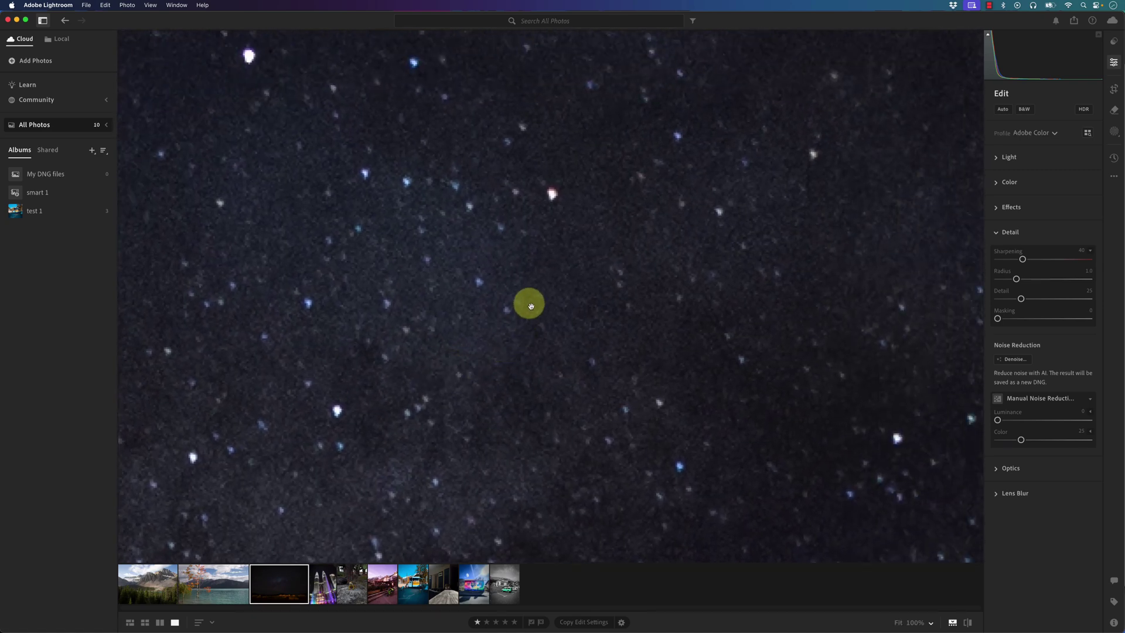
{"action": "left_click_drag", "start_coordinate": [531, 305], "coordinate": [640, 238]}
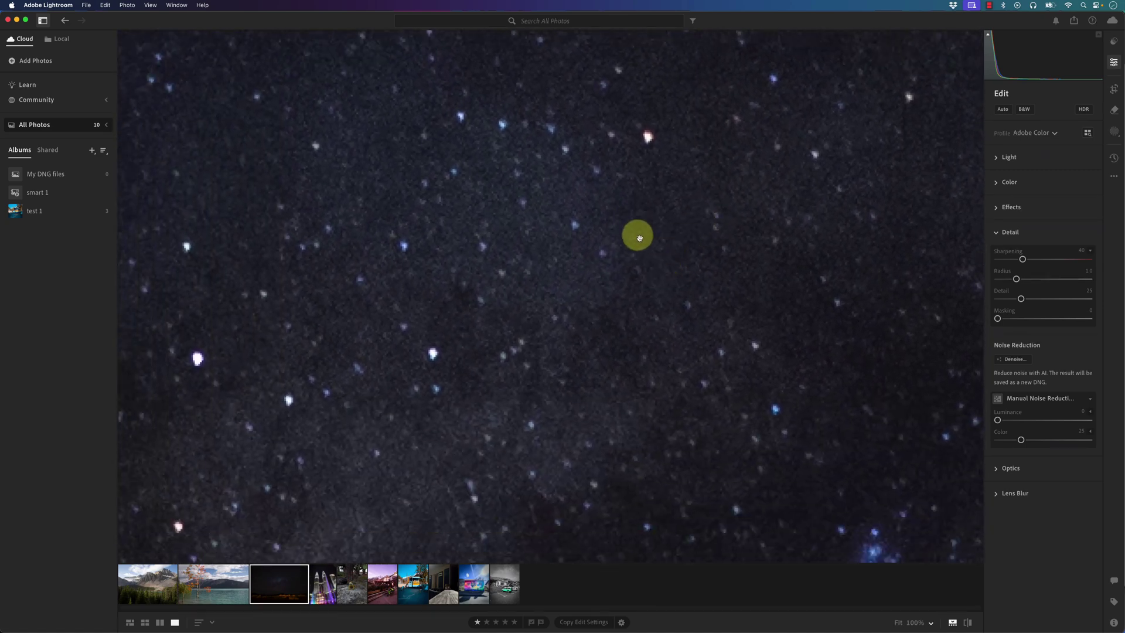
{"action": "left_click_drag", "start_coordinate": [628, 409], "coordinate": [627, 271]}
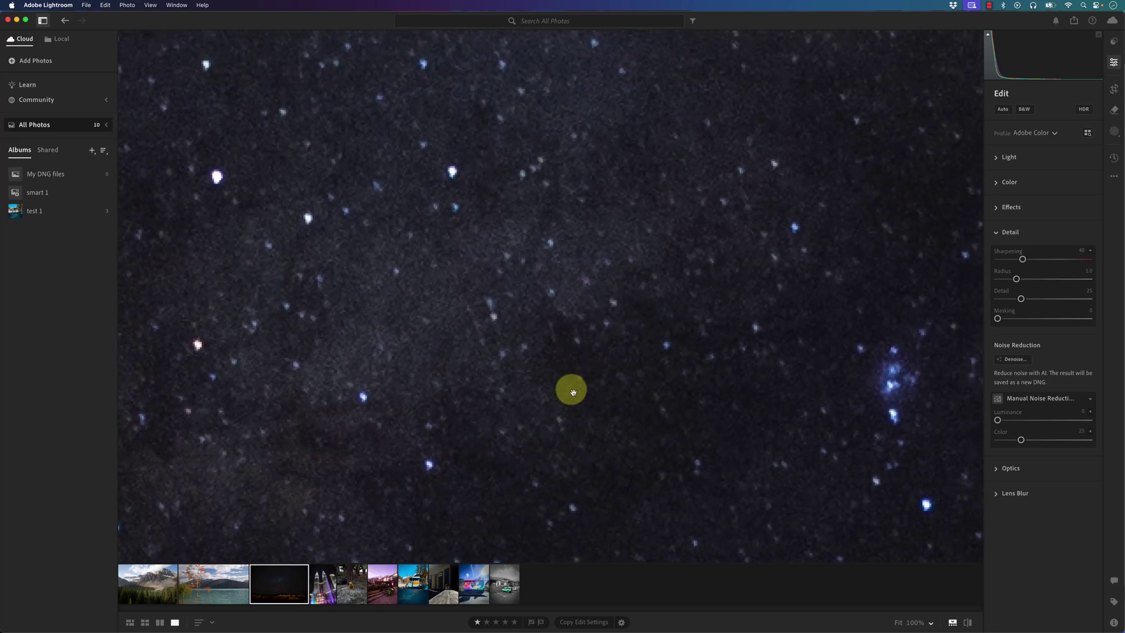
{"action": "left_click_drag", "start_coordinate": [573, 392], "coordinate": [416, 136]}
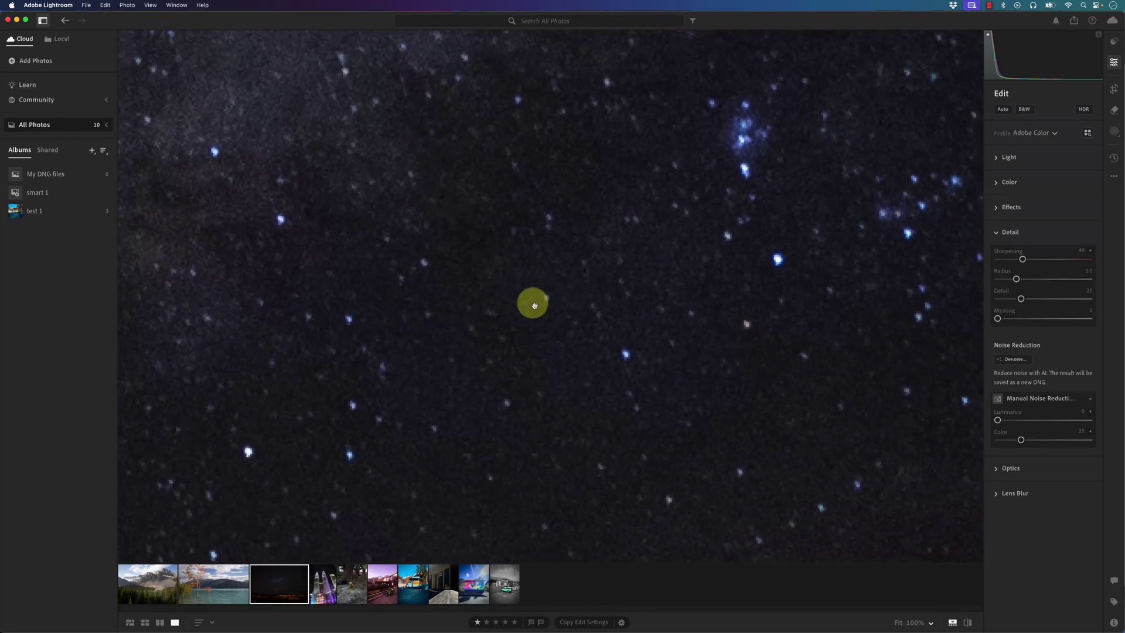
{"action": "left_click_drag", "start_coordinate": [534, 305], "coordinate": [615, 383]}
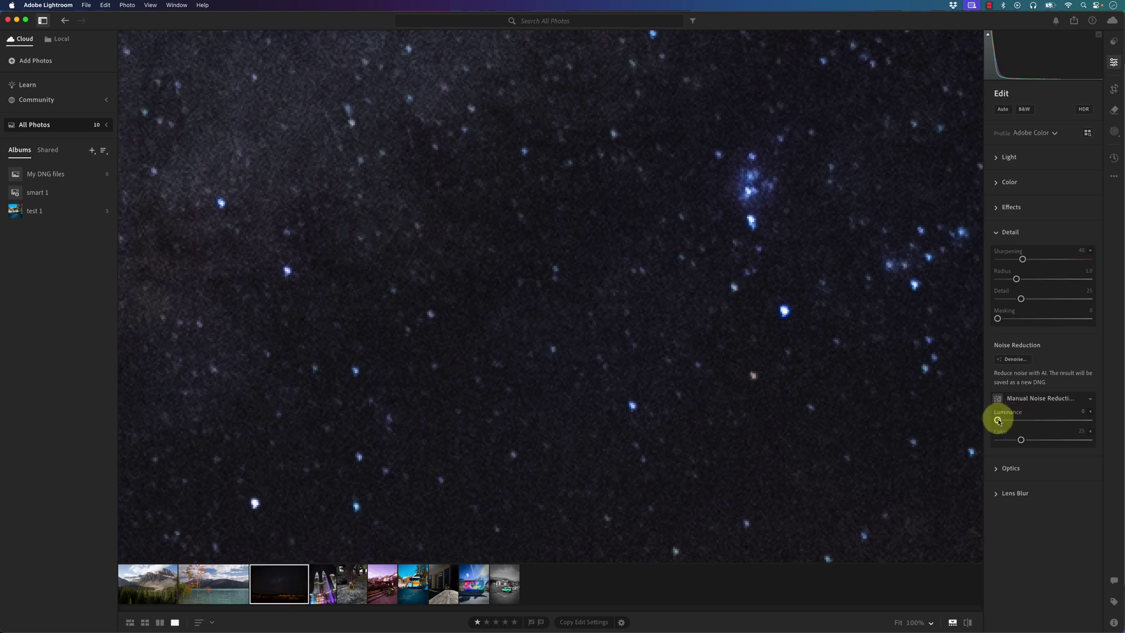
{"action": "left_click_drag", "start_coordinate": [997, 419], "coordinate": [1000, 422]}
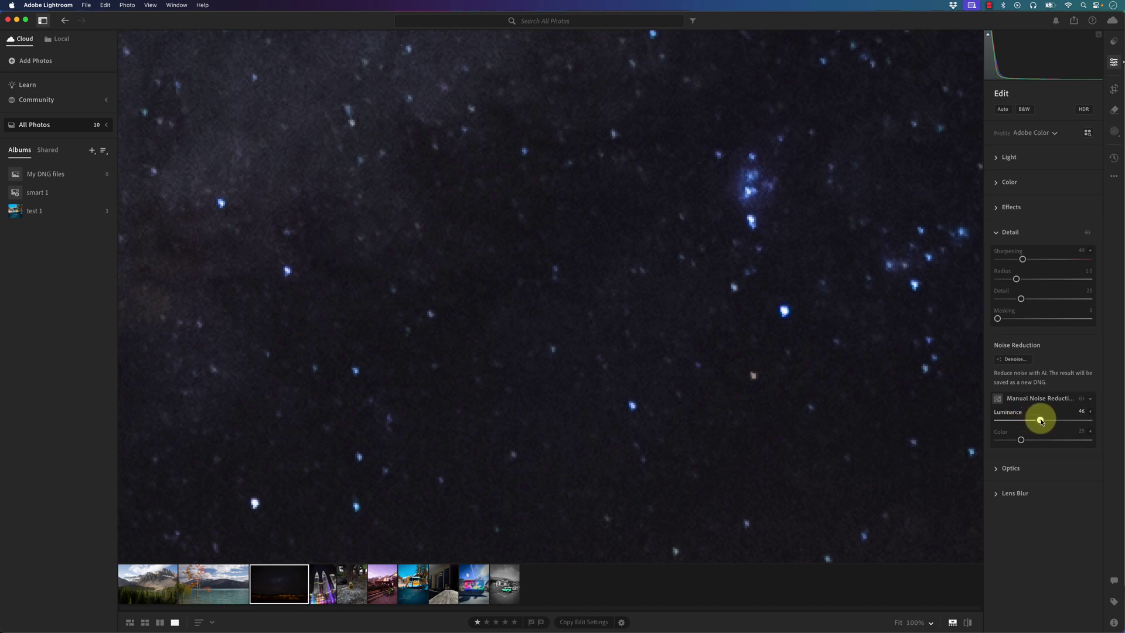
Compare the night sky with and without the noise reduction, examining several star areas at close zoom
{"action": "left_click", "coordinate": [968, 622]}
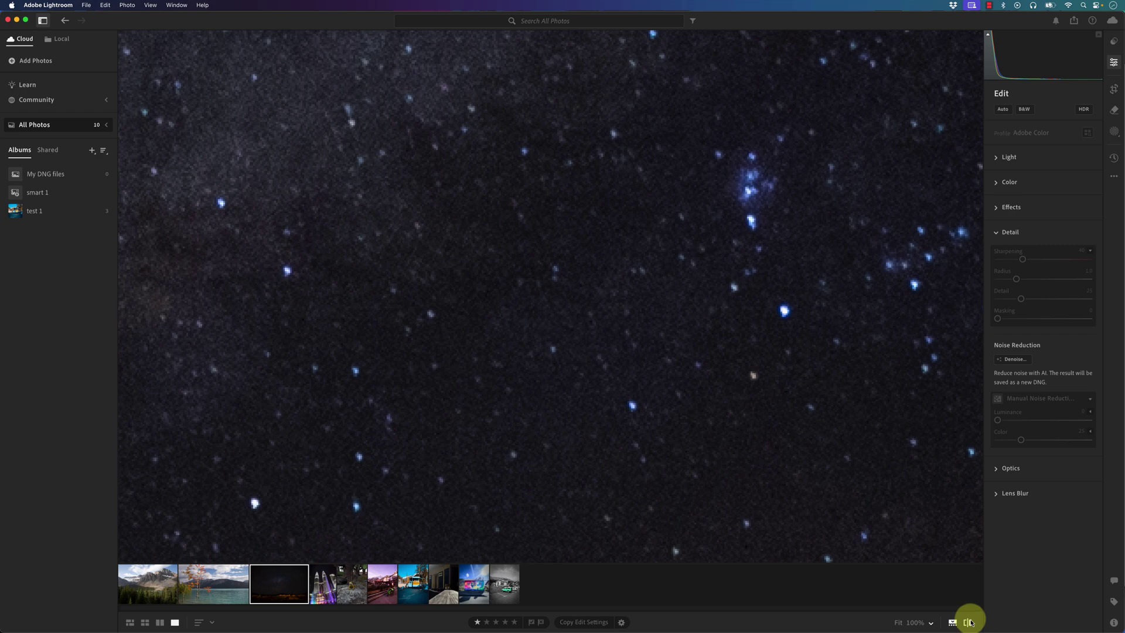
{"action": "left_click", "coordinate": [970, 622]}
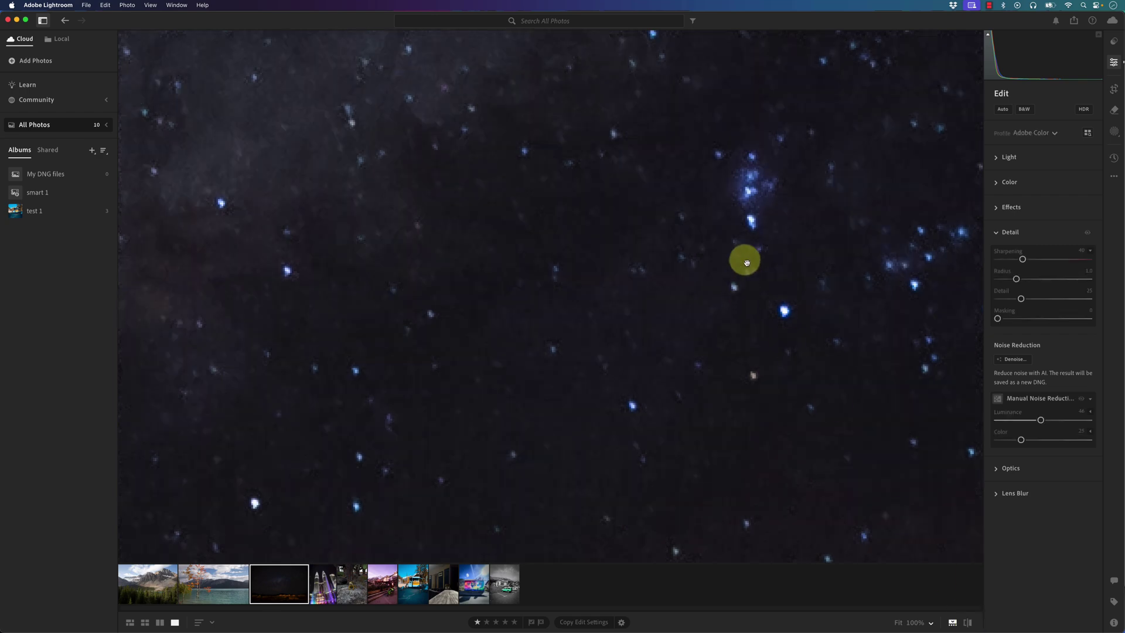
{"action": "left_click_drag", "start_coordinate": [723, 279], "coordinate": [620, 394]}
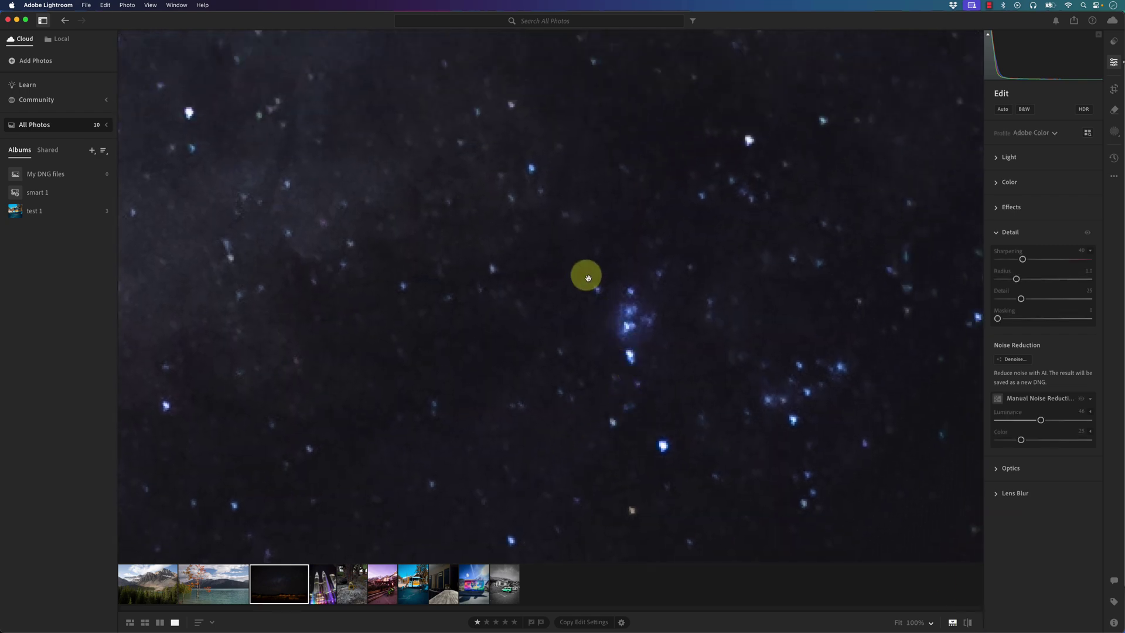
{"action": "left_click_drag", "start_coordinate": [585, 276], "coordinate": [628, 362]}
{"action": "left_click", "coordinate": [628, 362]}
{"action": "left_click", "coordinate": [585, 244]}
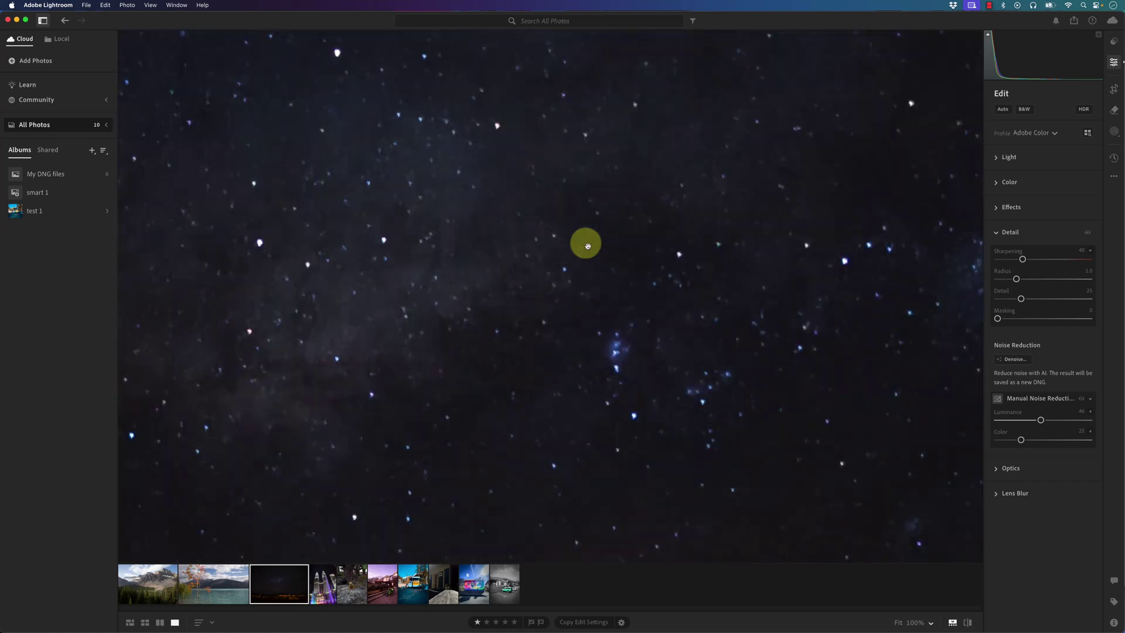
{"action": "left_click_drag", "start_coordinate": [743, 365], "coordinate": [608, 188]}
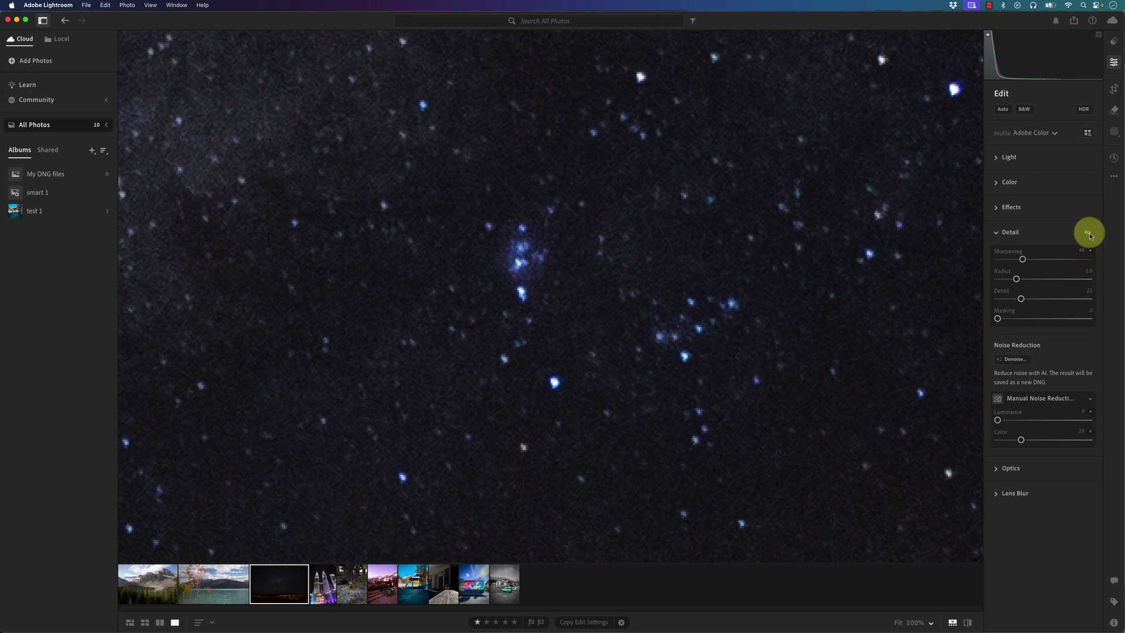
{"action": "left_click", "coordinate": [1089, 234]}
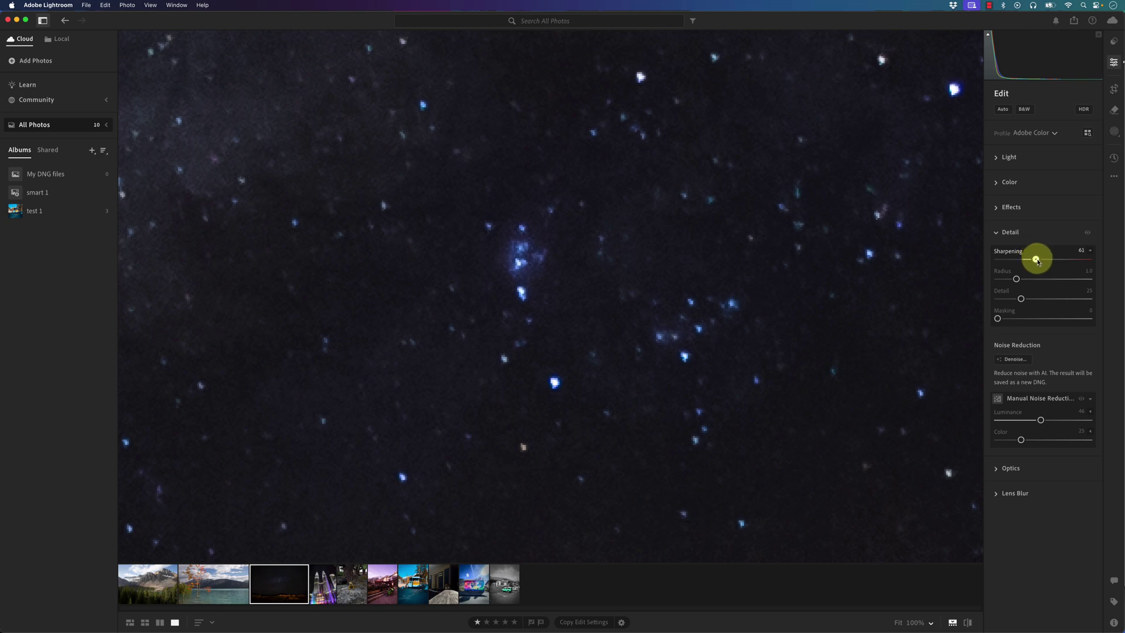
Set the night photo's Sharpening to about 68 with Masking at about 56
{"action": "left_click_drag", "start_coordinate": [1038, 261], "coordinate": [1039, 261]}
{"action": "left_click_drag", "start_coordinate": [1042, 261], "coordinate": [1041, 260]}
{"action": "left_click", "coordinate": [998, 319]}
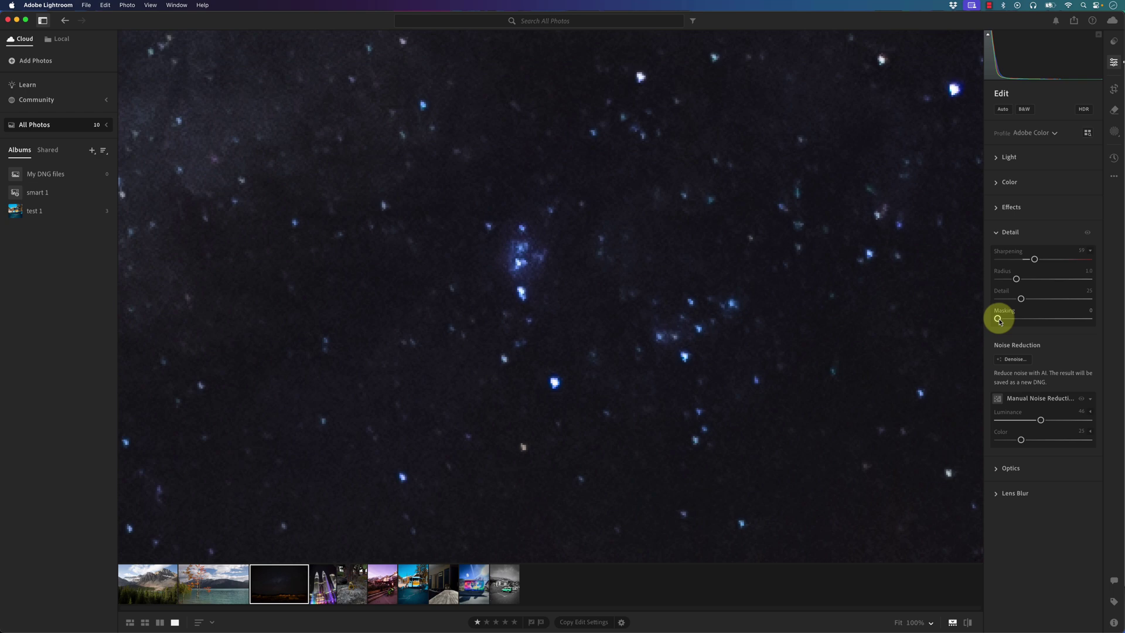
{"action": "left_click_drag", "start_coordinate": [998, 319], "coordinate": [1051, 319]}
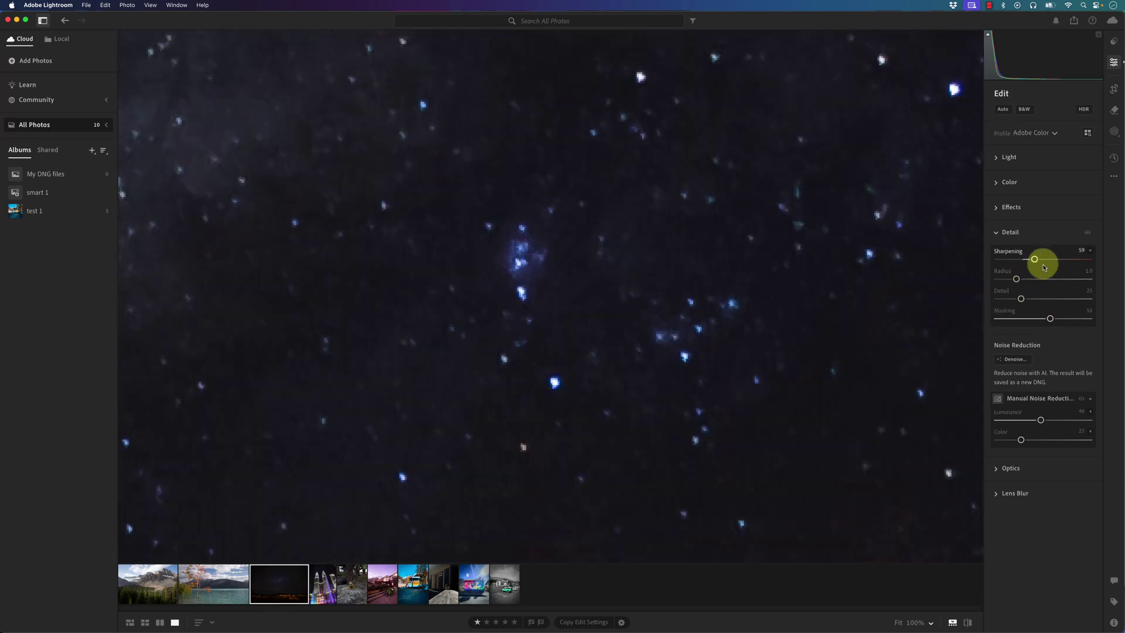
{"action": "mouse_move", "coordinate": [1038, 262]}
{"action": "left_mouse_down"}
{"action": "mouse_move", "coordinate": [1070, 262]}
{"action": "mouse_move", "coordinate": [1030, 262]}
{"action": "mouse_move", "coordinate": [1040, 263]}
{"action": "left_mouse_up"}
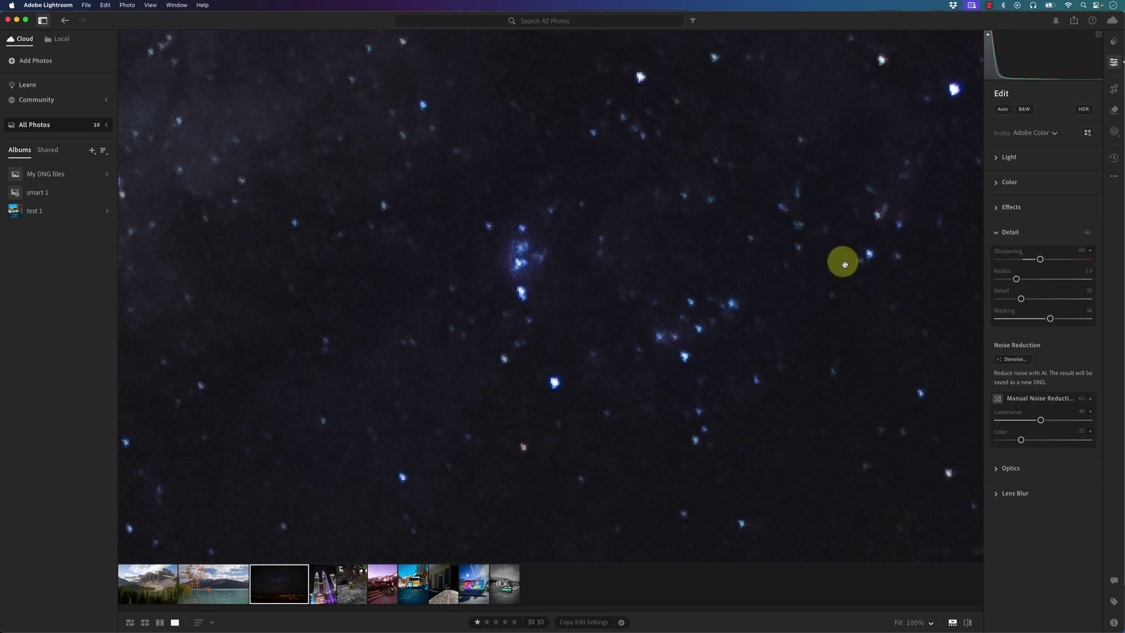
View the whole night photo and compare it repeatedly before and after the detail adjustments
{"action": "left_click", "coordinate": [844, 258]}
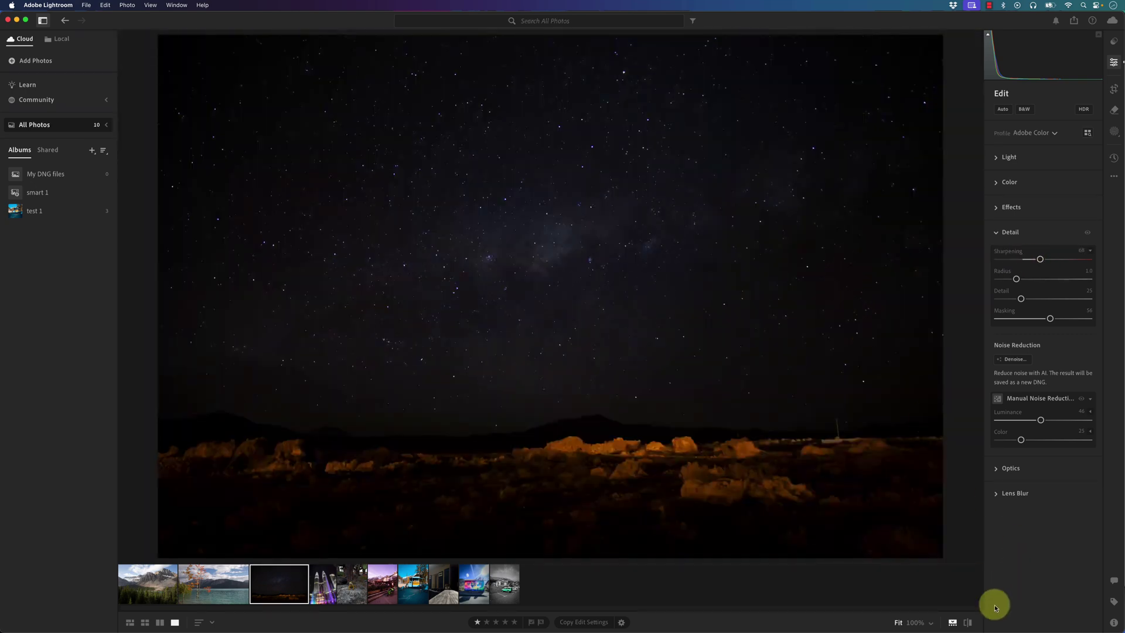
{"action": "left_click", "coordinate": [967, 623]}
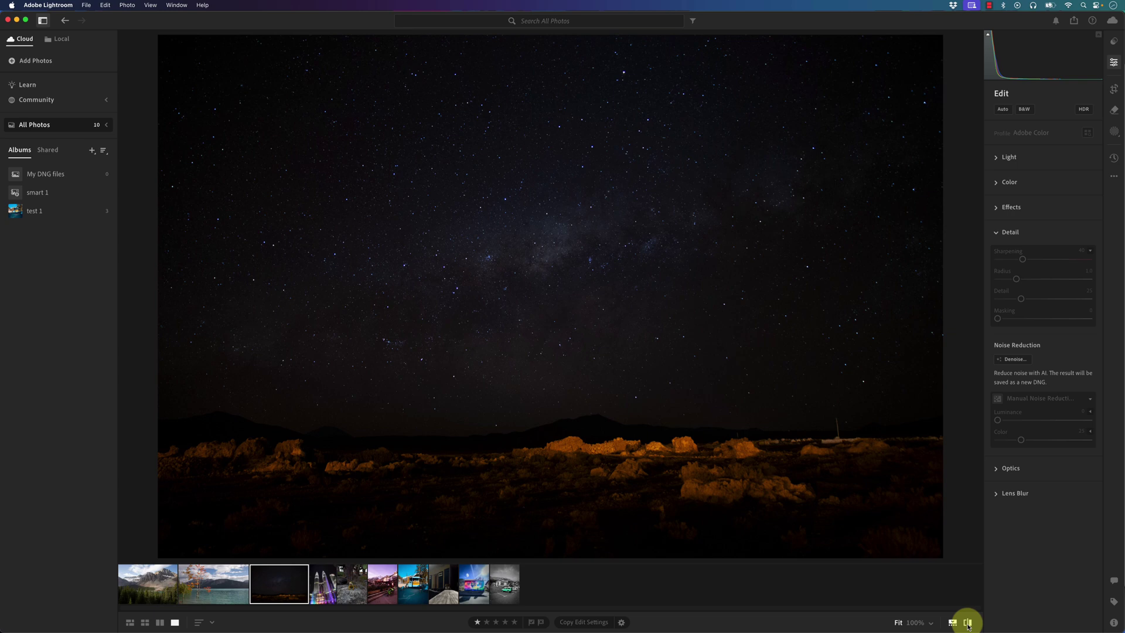
{"action": "left_click", "coordinate": [967, 624]}
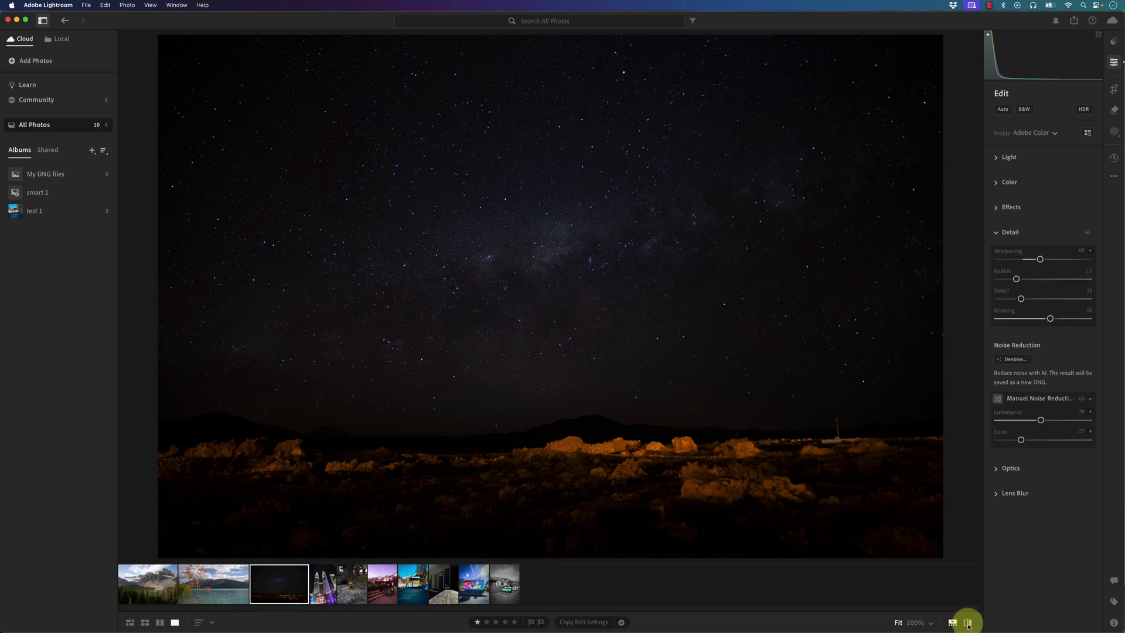
{"action": "left_click", "coordinate": [968, 625]}
{"action": "left_click", "coordinate": [968, 624]}
{"action": "left_click", "coordinate": [968, 624]}
{"action": "left_click", "coordinate": [968, 624]}
{"action": "left_click", "coordinate": [967, 624]}
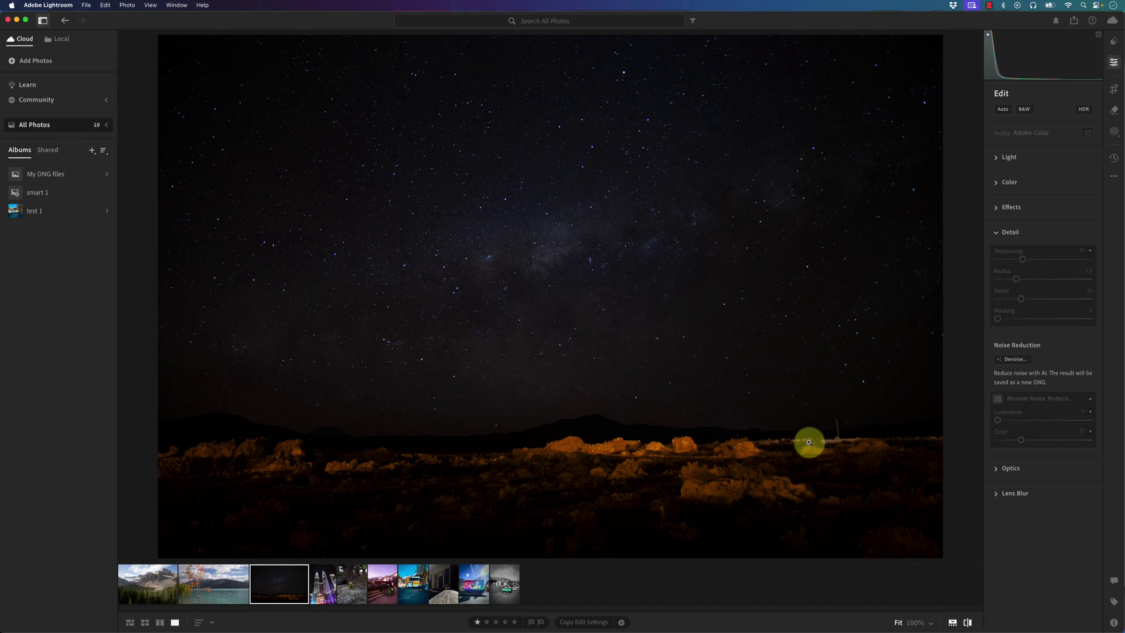
{"action": "left_click", "coordinate": [968, 623]}
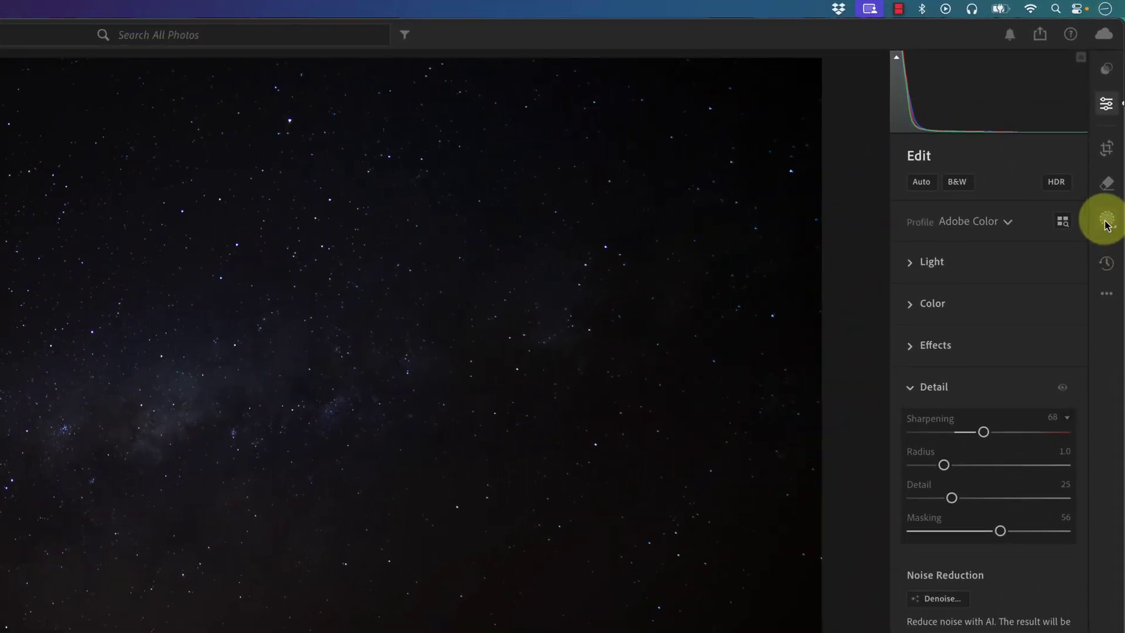
Create a radial gradient mask over the Milky Way, a wide horizontal ellipse spanning about two-thirds of the photo's width
{"action": "left_click", "coordinate": [1108, 220]}
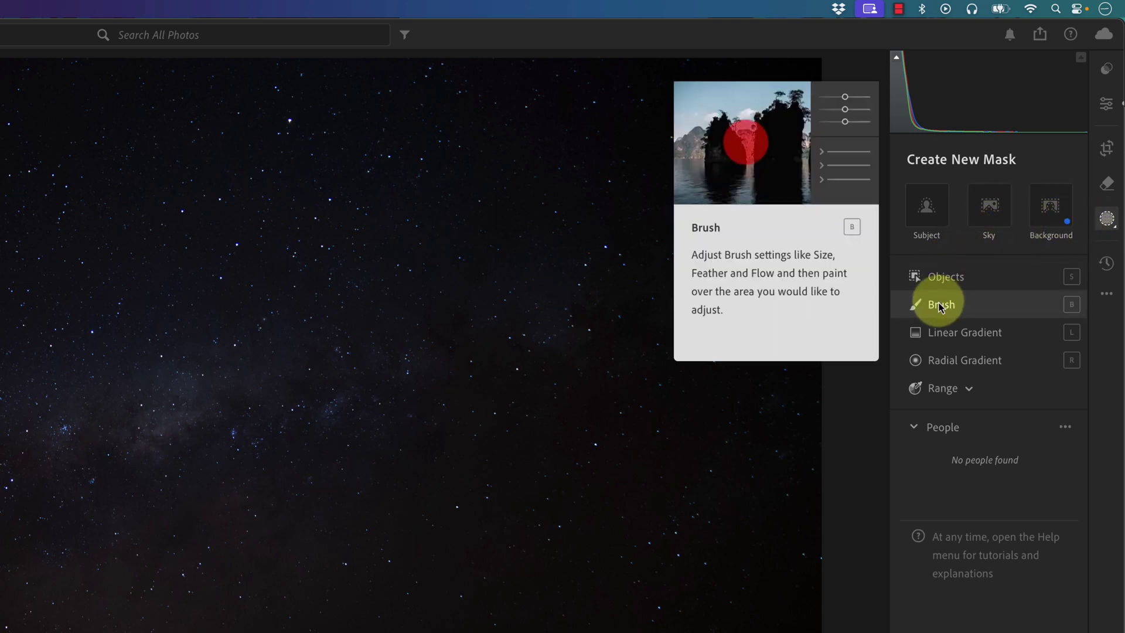
{"action": "left_click", "coordinate": [958, 361]}
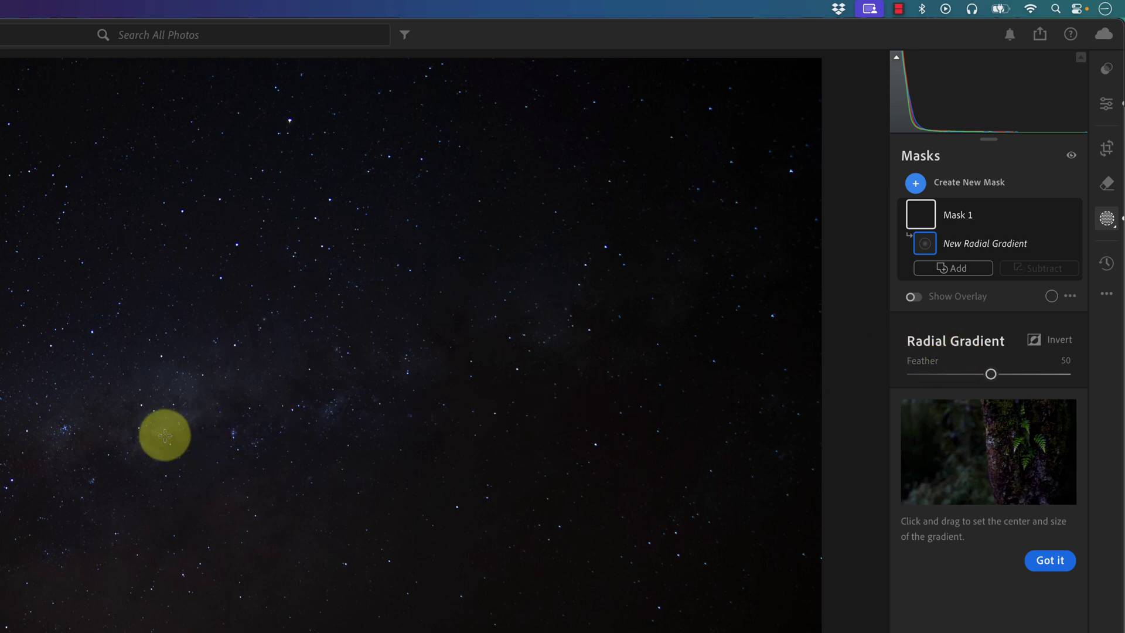
{"action": "left_click_drag", "start_coordinate": [133, 430], "coordinate": [219, 476]}
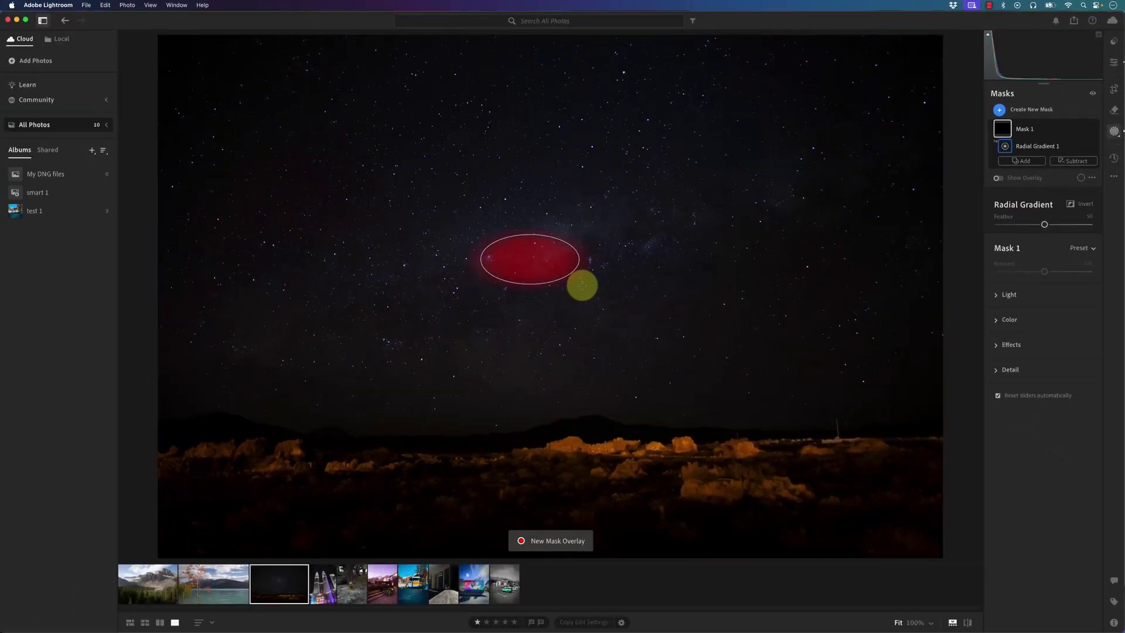
{"action": "left_click_drag", "start_coordinate": [582, 286], "coordinate": [781, 346]}
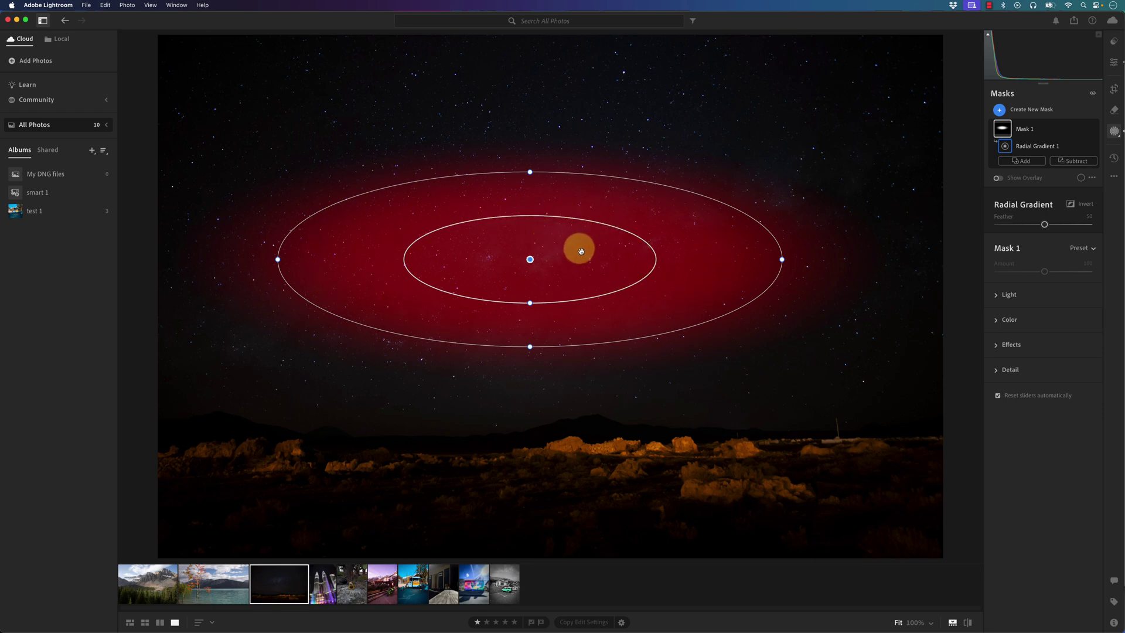
Tilt, shift and enlarge the radial gradient to follow the Milky Way, and raise its Feather to about 74
{"action": "left_click_drag", "start_coordinate": [790, 263], "coordinate": [791, 222]}
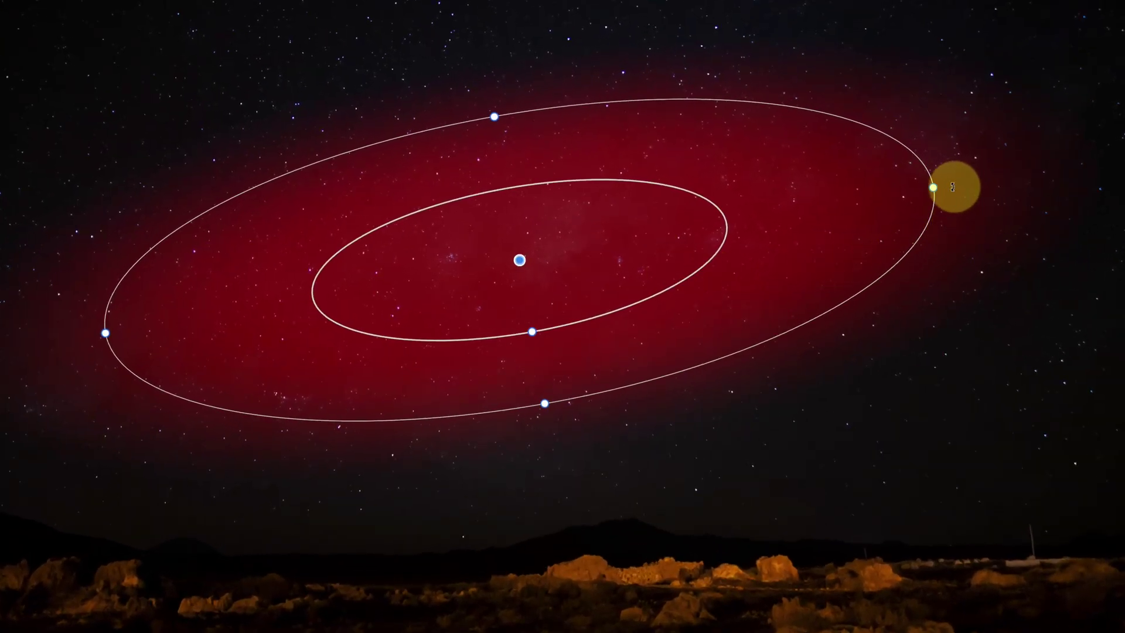
{"action": "left_click_drag", "start_coordinate": [950, 187], "coordinate": [944, 159]}
{"action": "left_click_drag", "start_coordinate": [519, 259], "coordinate": [605, 242]}
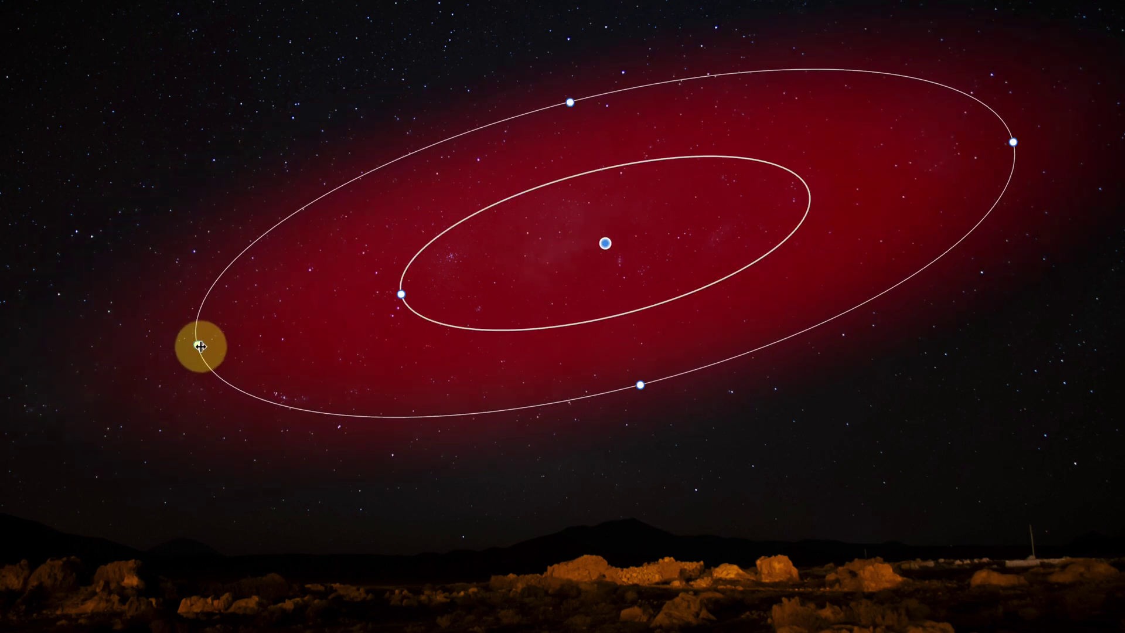
{"action": "left_click_drag", "start_coordinate": [198, 344], "coordinate": [96, 349]}
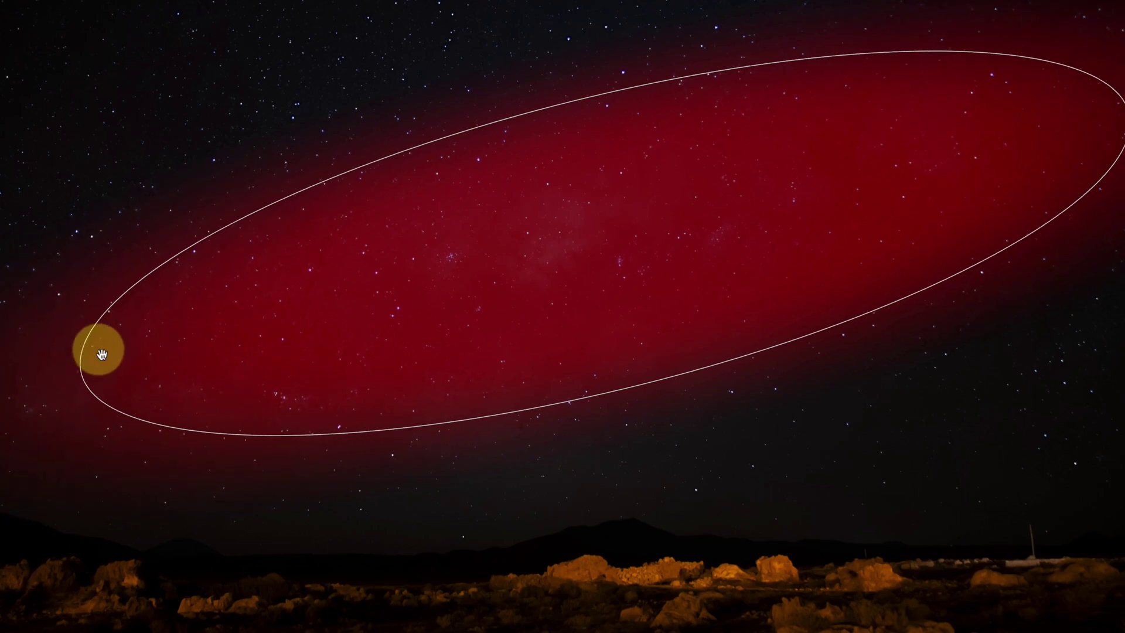
{"action": "left_click_drag", "start_coordinate": [570, 99], "coordinate": [573, 68]}
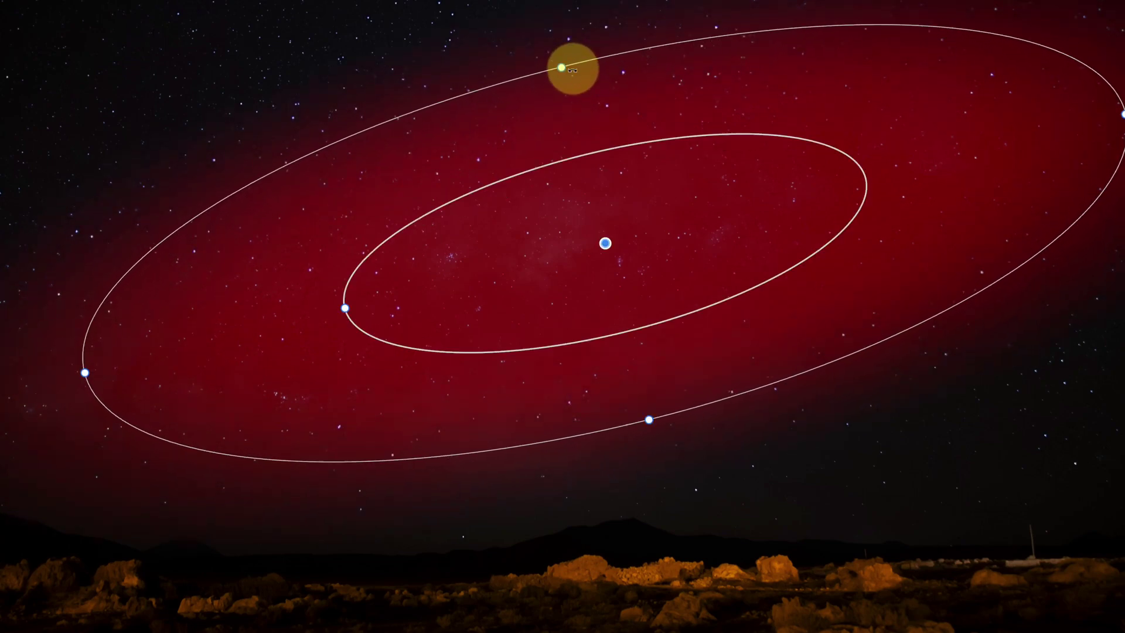
{"action": "left_click_drag", "start_coordinate": [345, 308], "coordinate": [454, 299]}
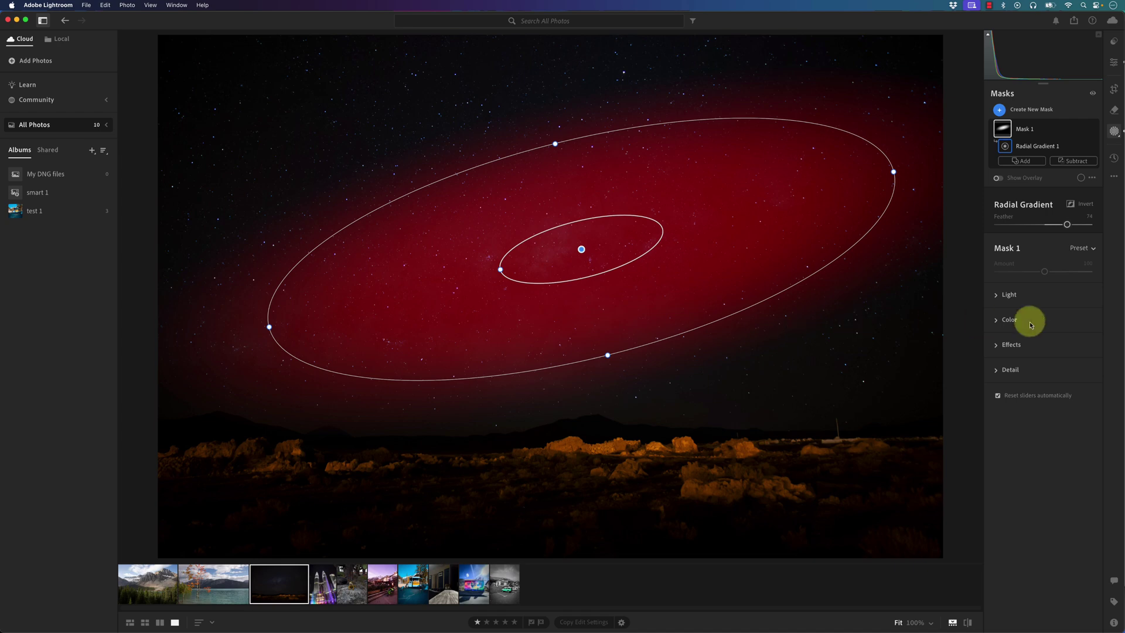
Brighten the Milky Way mask with Highlights about 92, Whites about 41, Shadows about 15, Blacks 3 and slightly raised point curve midtones
{"action": "left_click", "coordinate": [998, 297]}
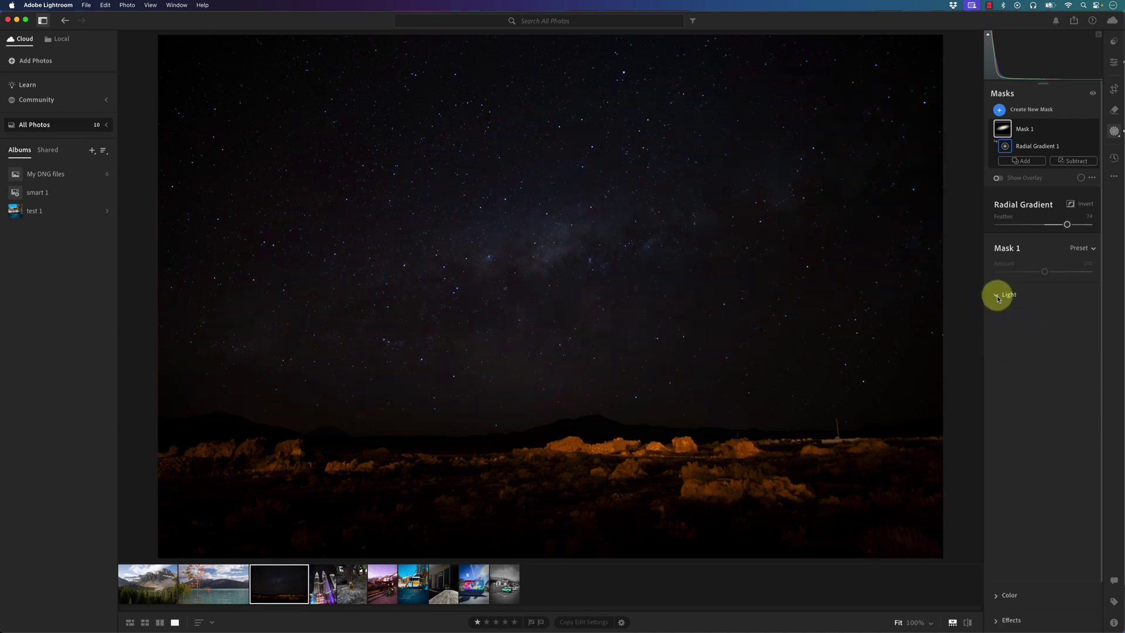
{"action": "scroll", "coordinate": [1090, 354], "scroll_direction": "down", "scroll_amount": 1}
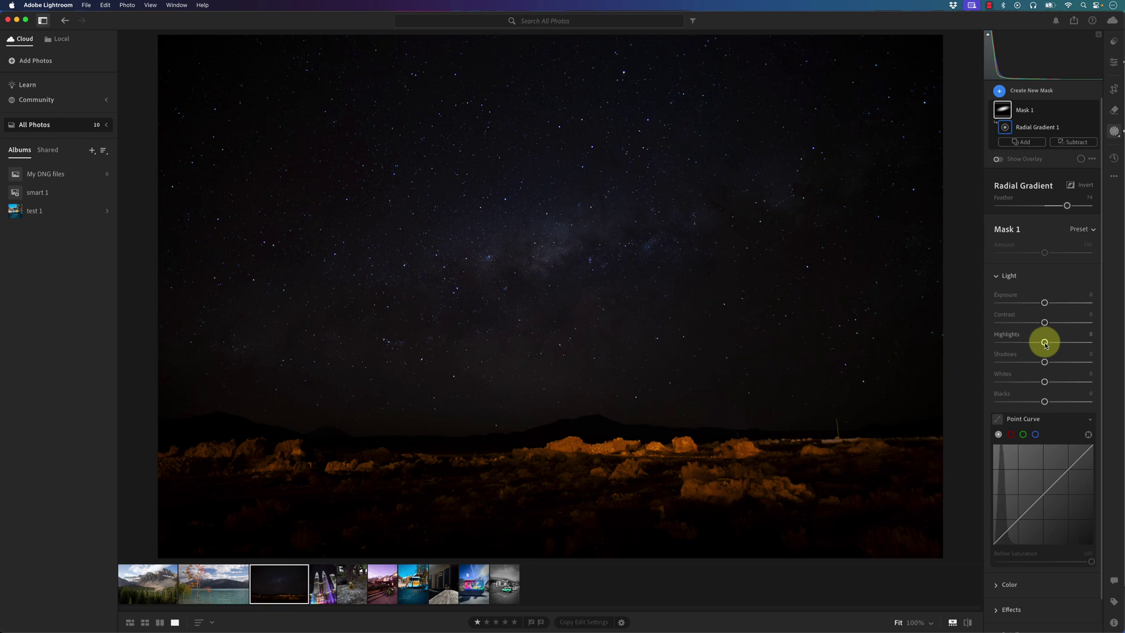
{"action": "left_click_drag", "start_coordinate": [1046, 346], "coordinate": [1083, 347]}
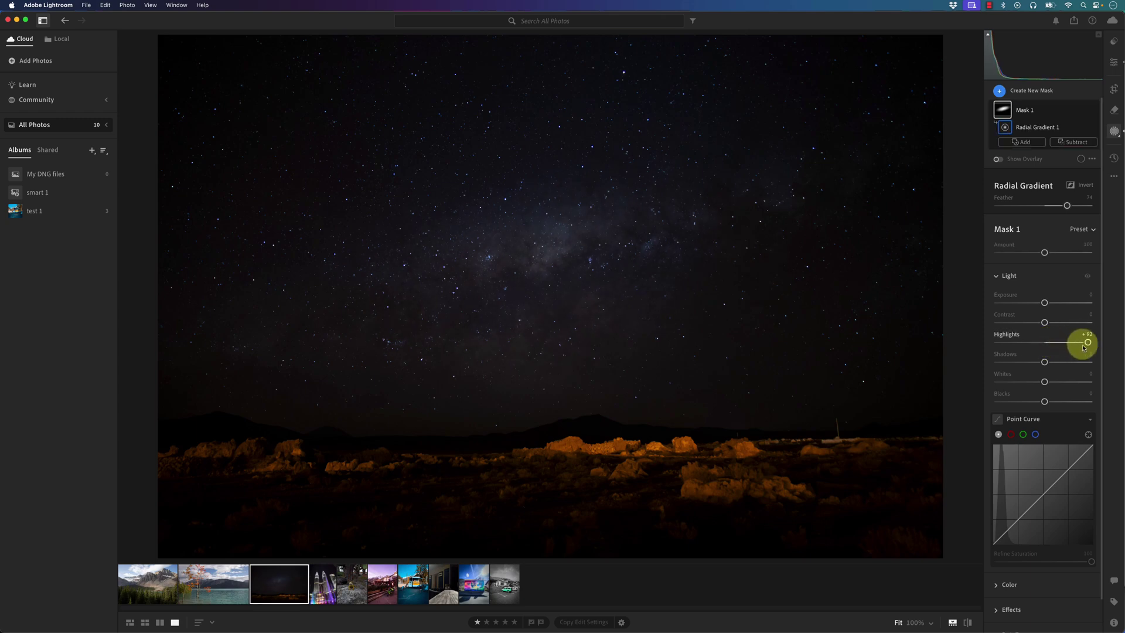
{"action": "left_click", "coordinate": [1046, 382]}
{"action": "mouse_move", "coordinate": [1046, 384]}
{"action": "left_mouse_down"}
{"action": "mouse_move", "coordinate": [1065, 383]}
{"action": "mouse_move", "coordinate": [1051, 402]}
{"action": "left_mouse_up"}
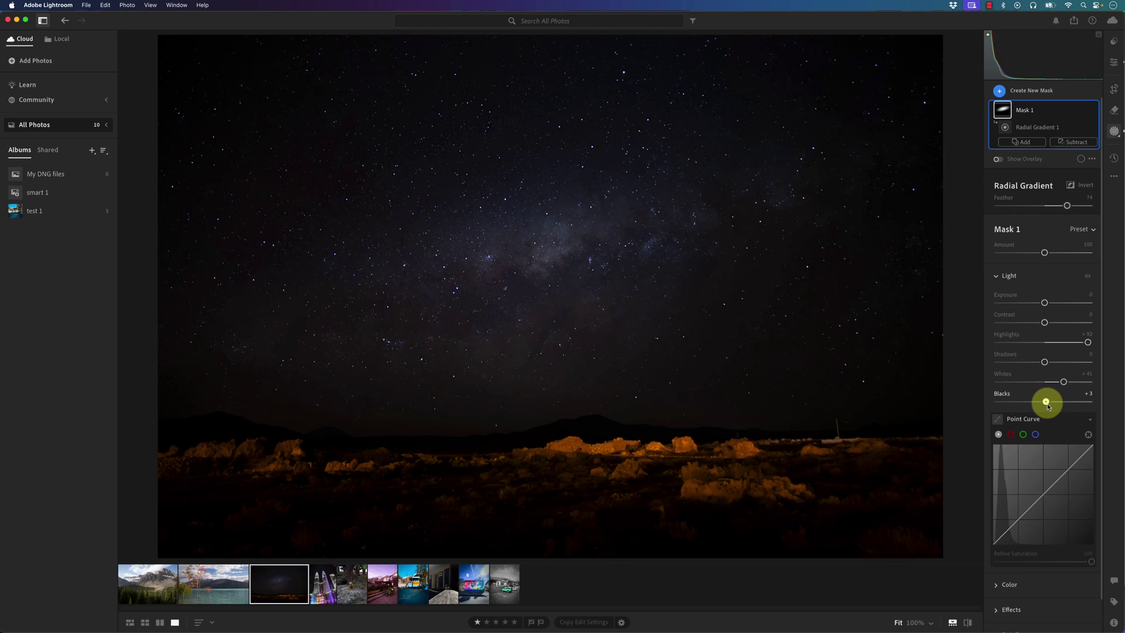
{"action": "left_click_drag", "start_coordinate": [1048, 406], "coordinate": [1047, 403]}
{"action": "left_click_drag", "start_coordinate": [1045, 363], "coordinate": [1045, 364]}
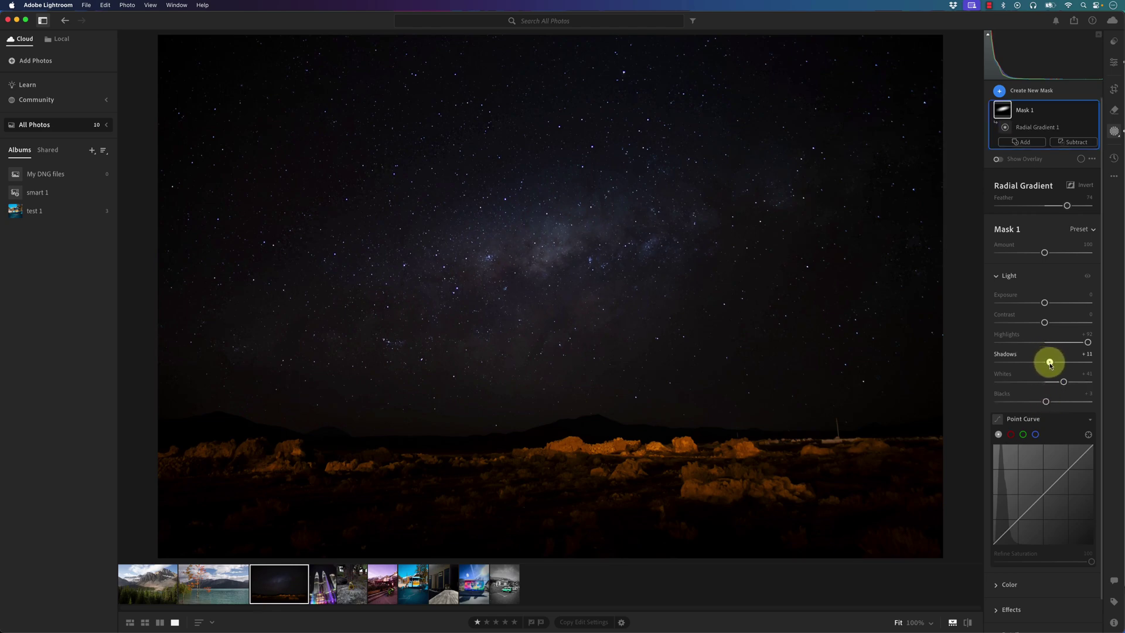
{"action": "left_click_drag", "start_coordinate": [1052, 364], "coordinate": [1052, 363]}
{"action": "scroll", "coordinate": [1082, 444], "scroll_direction": "down", "scroll_amount": 2}
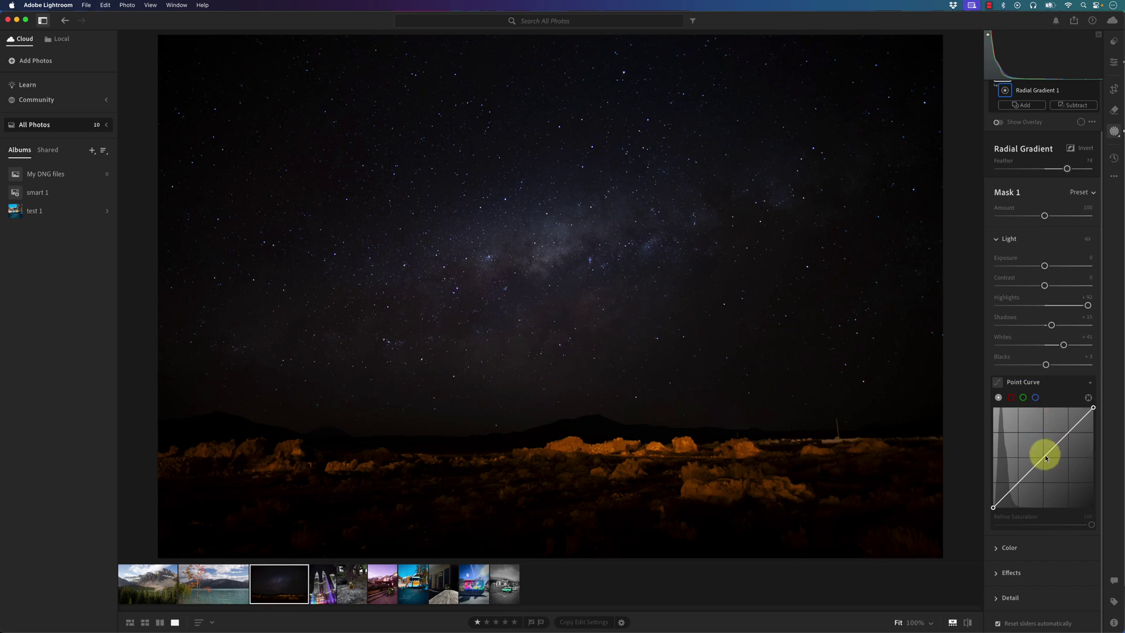
{"action": "left_click_drag", "start_coordinate": [1046, 458], "coordinate": [1060, 535]}
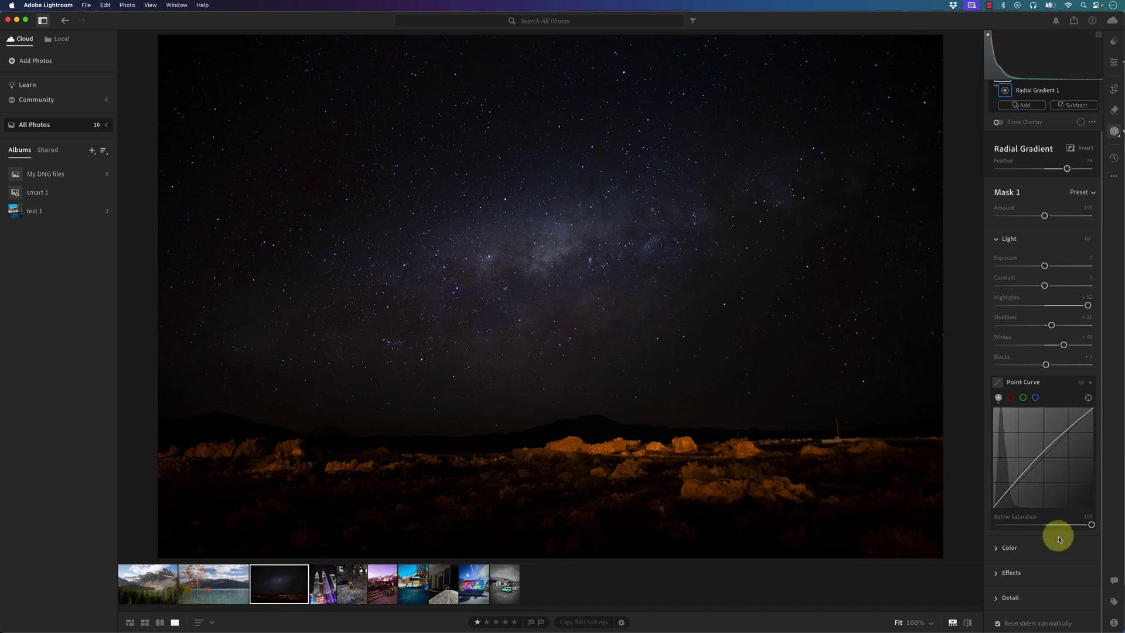
Adjust the Milky Way mask's color with Tint 10 and Saturation about 31
{"action": "left_click", "coordinate": [1009, 551]}
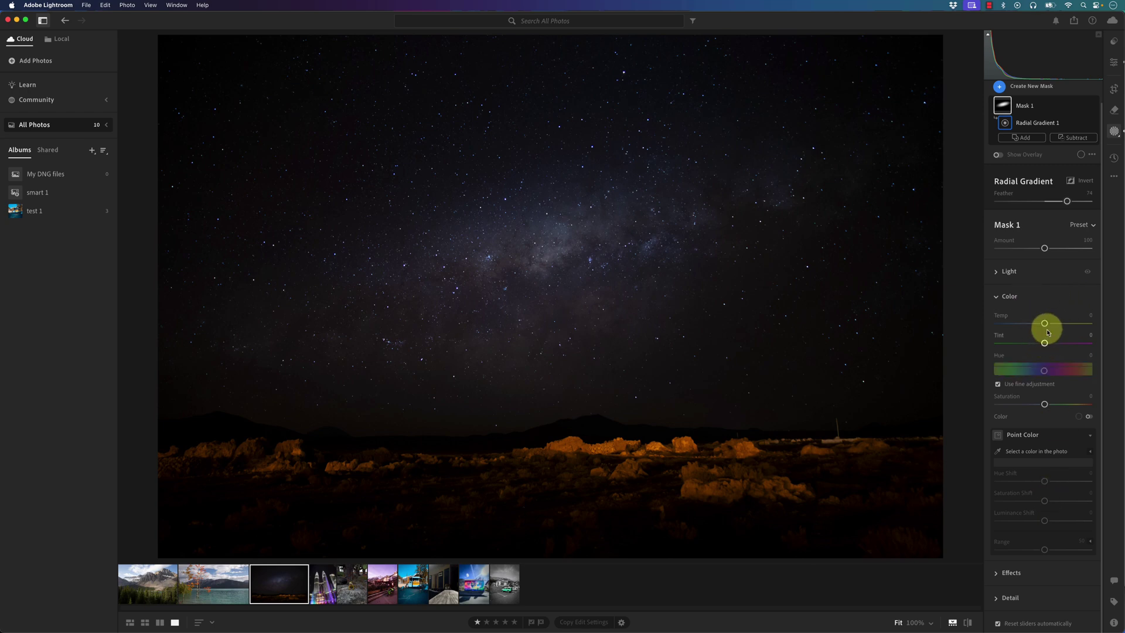
{"action": "mouse_move", "coordinate": [1045, 343]}
{"action": "left_mouse_down"}
{"action": "mouse_move", "coordinate": [1081, 344]}
{"action": "mouse_move", "coordinate": [1036, 344]}
{"action": "mouse_move", "coordinate": [1047, 349]}
{"action": "left_mouse_up"}
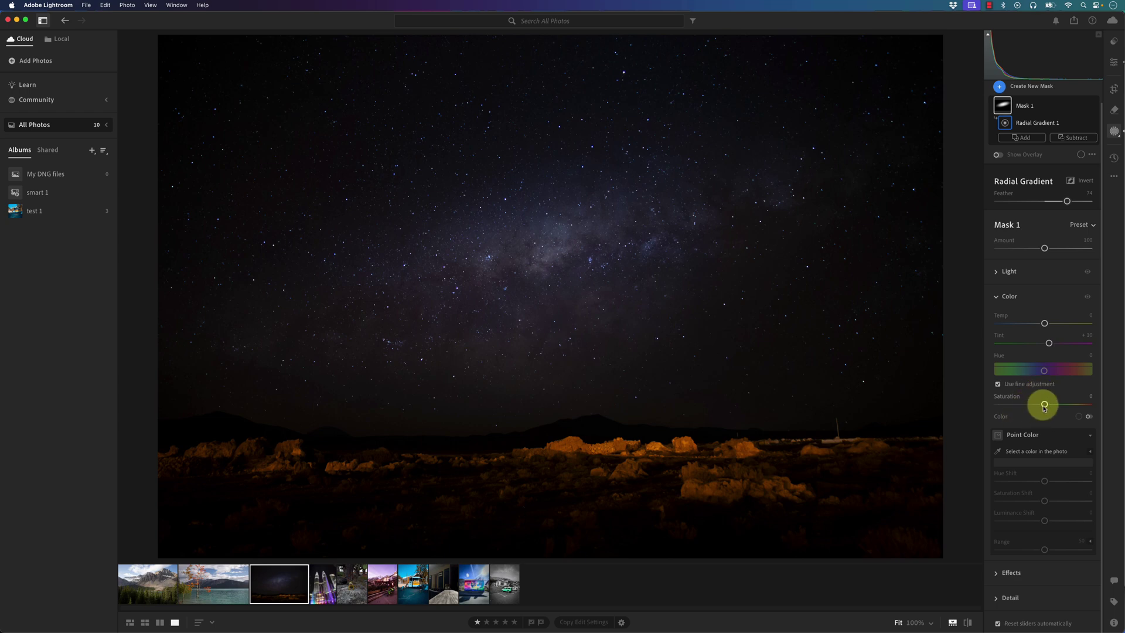
{"action": "mouse_move", "coordinate": [1043, 404]}
{"action": "left_mouse_down"}
{"action": "mouse_move", "coordinate": [1074, 402]}
{"action": "mouse_move", "coordinate": [1052, 409]}
{"action": "left_mouse_up"}
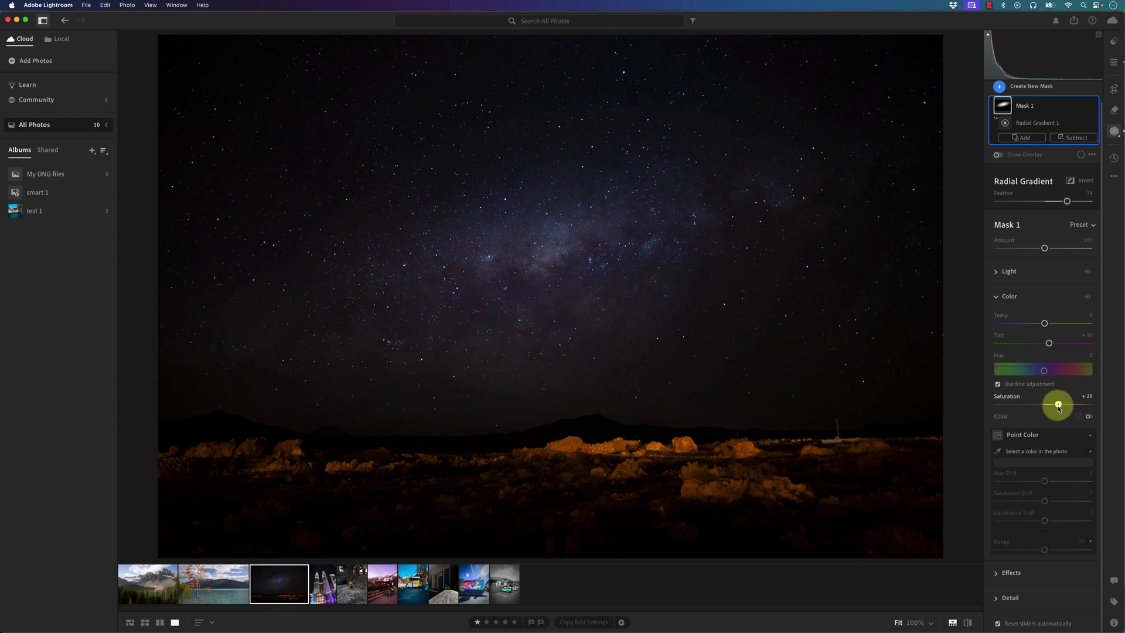
Sample a bluish sky tone in the Milky Way with Point Color and set its Saturation Shift and Luminance Shift to about 28 each
{"action": "left_click", "coordinate": [1000, 457]}
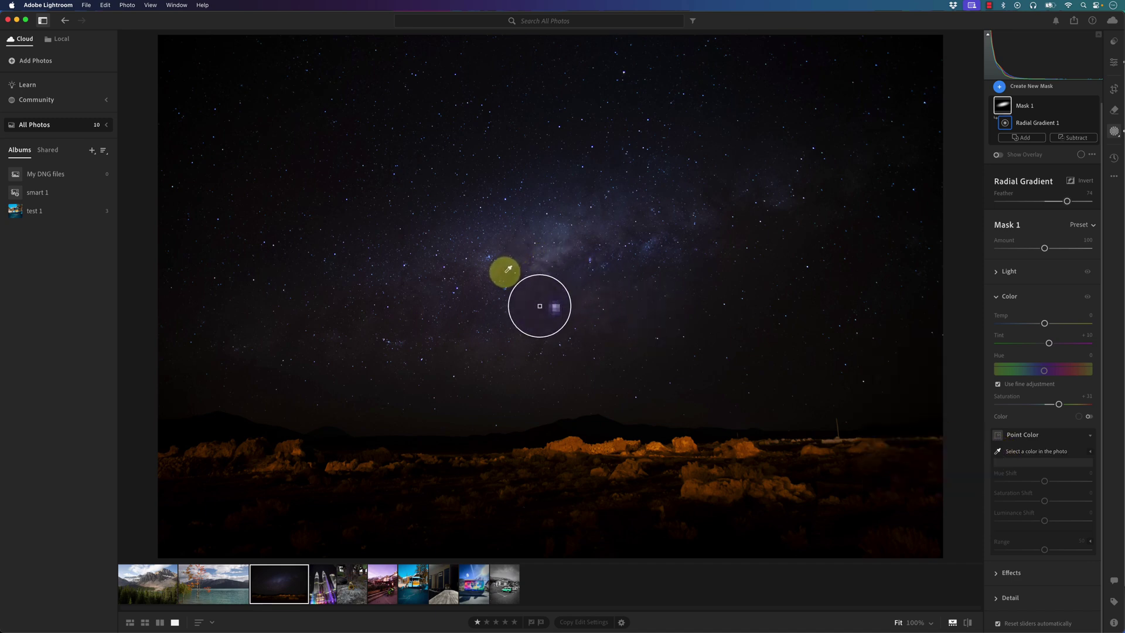
{"action": "left_click", "coordinate": [508, 269]}
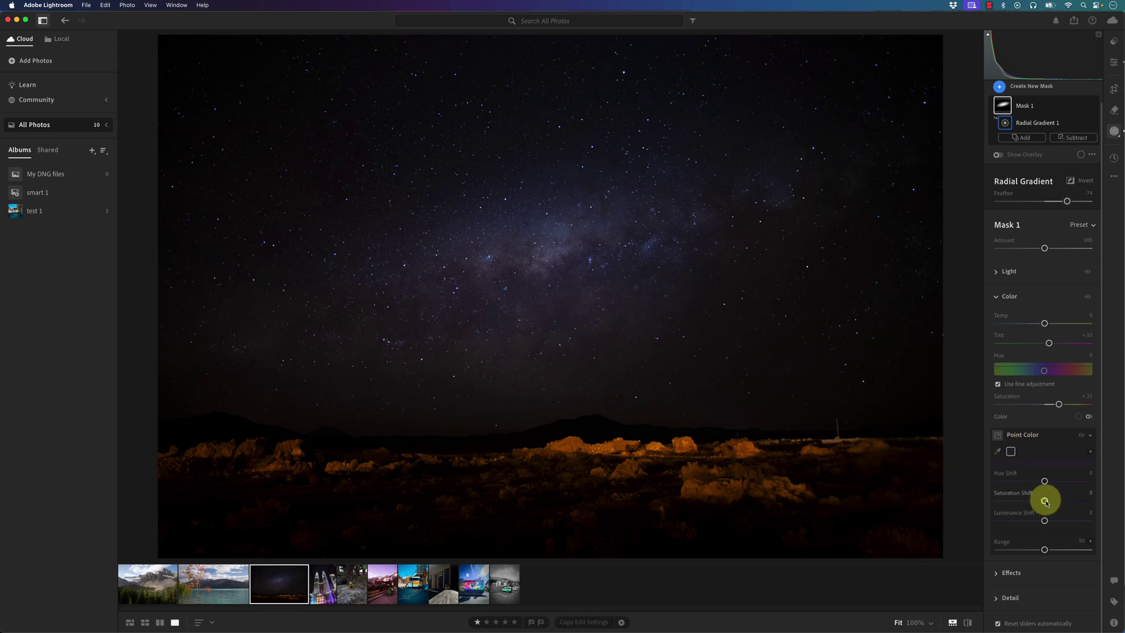
{"action": "left_click_drag", "start_coordinate": [1046, 503], "coordinate": [1047, 502]}
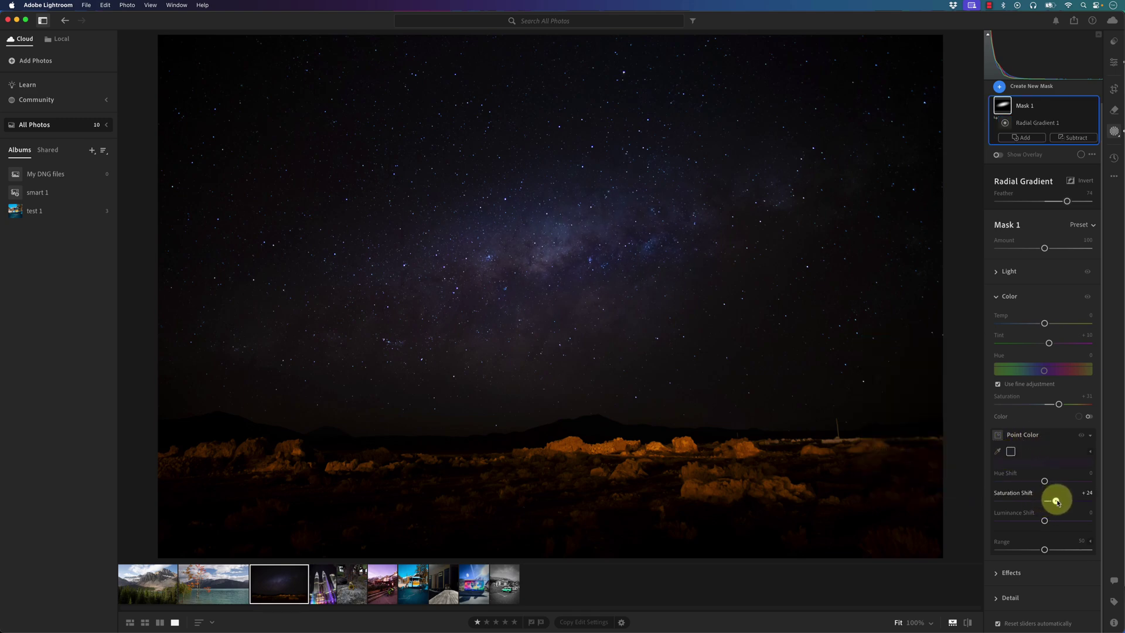
{"action": "left_click", "coordinate": [1045, 520]}
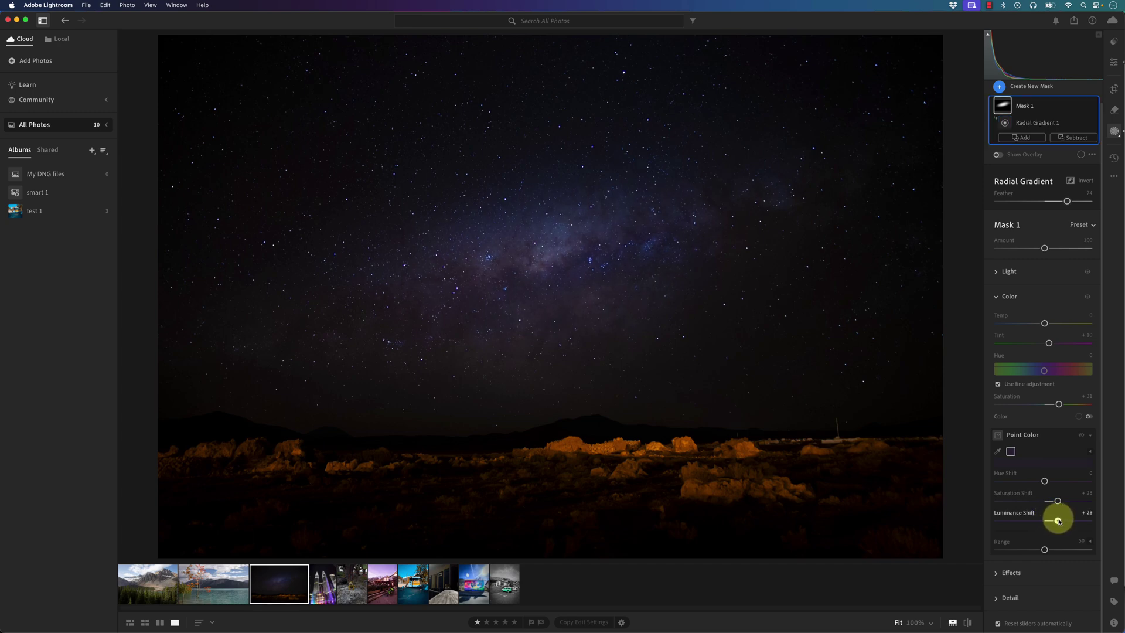
{"action": "left_click_drag", "start_coordinate": [1060, 521], "coordinate": [1058, 520]}
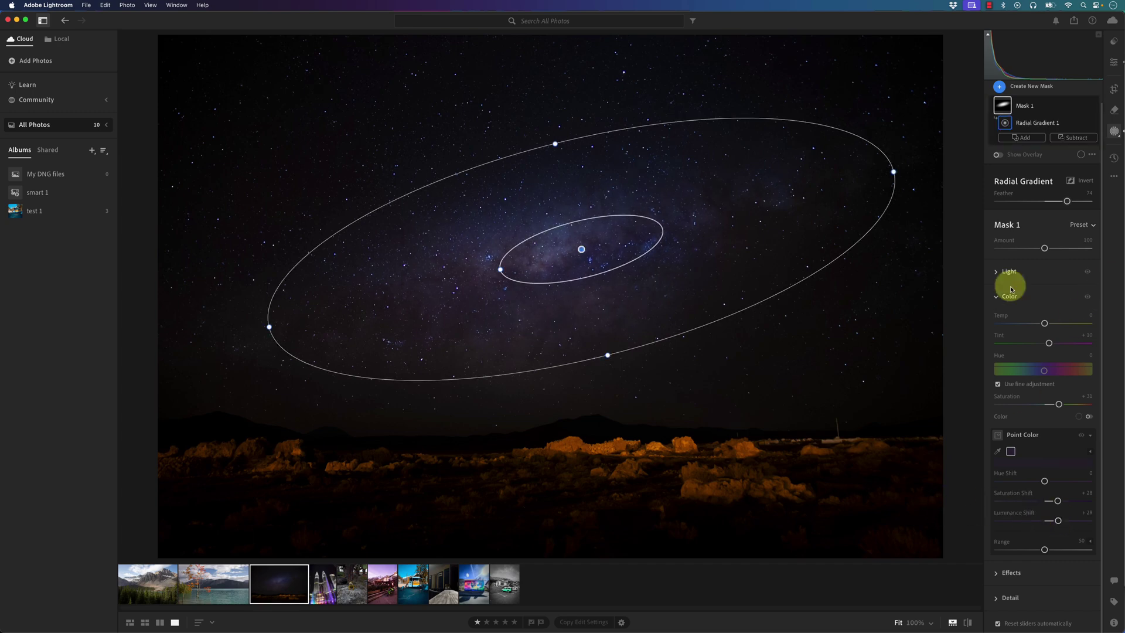
Leave masking and compare the whole night photo before and after the edits
{"action": "mouse_move", "coordinate": [901, 317]}
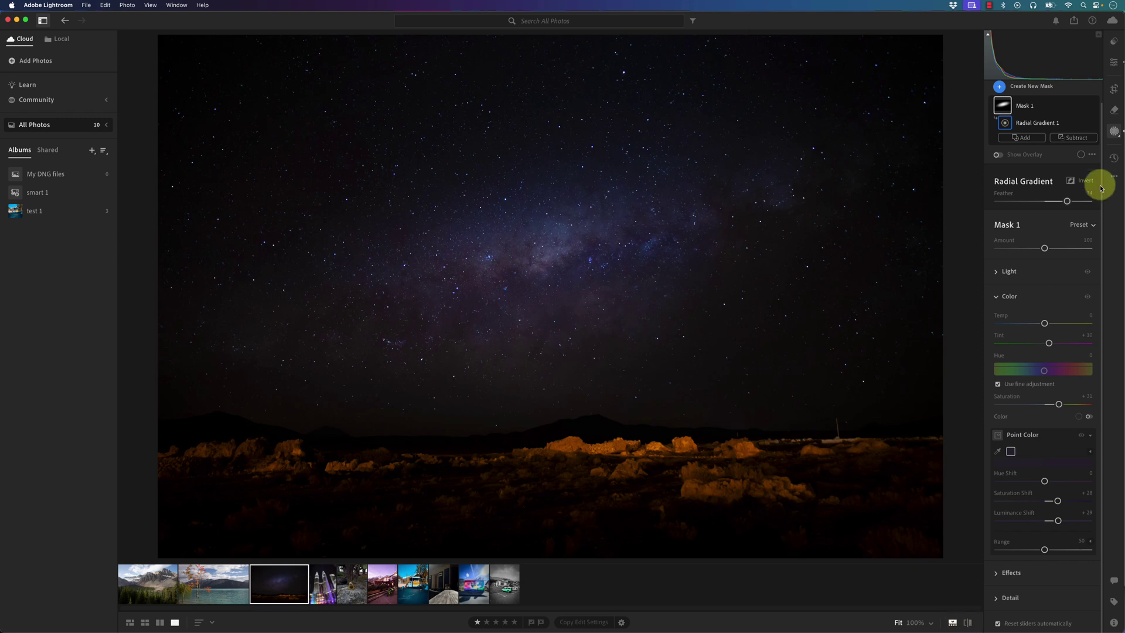
{"action": "left_click", "coordinate": [1113, 63]}
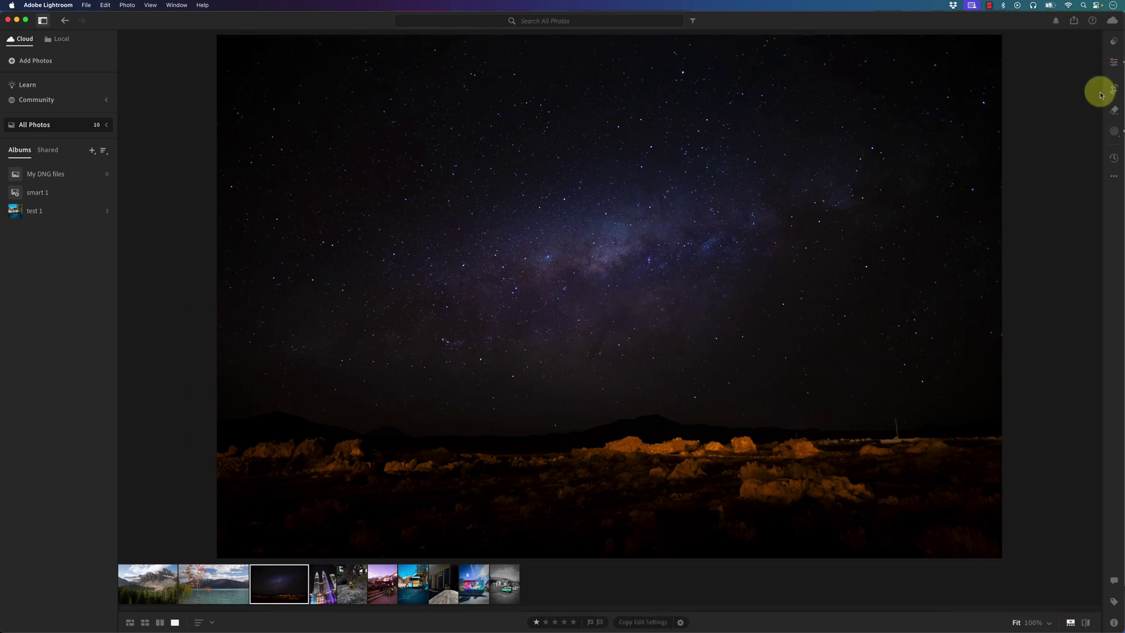
{"action": "left_click", "coordinate": [1088, 623]}
{"action": "left_click", "coordinate": [1088, 623]}
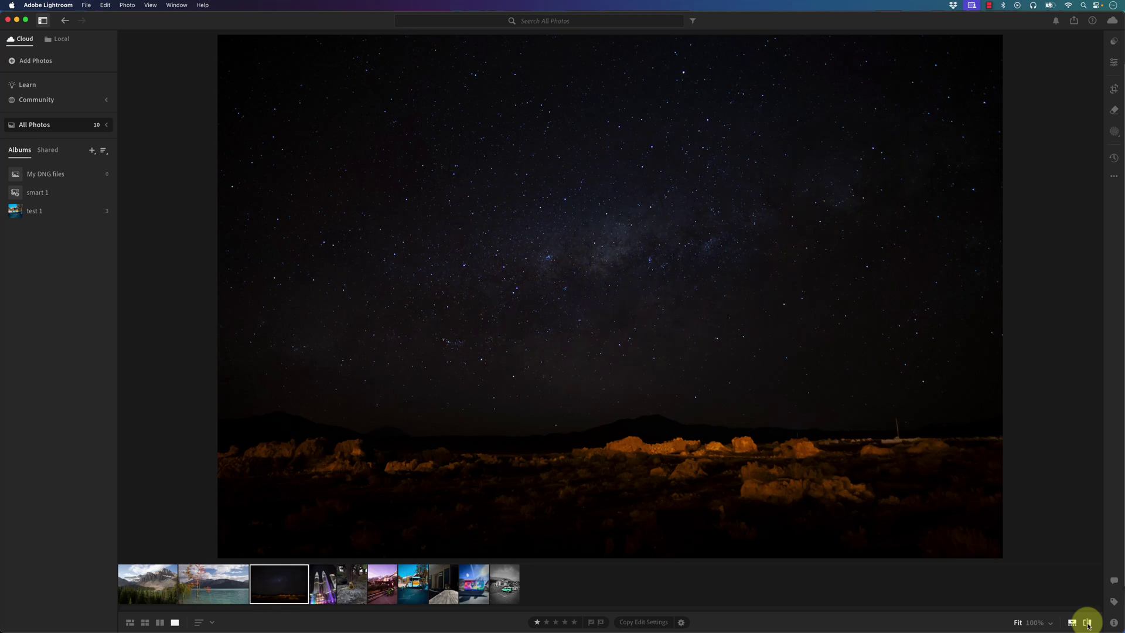
{"action": "left_click", "coordinate": [1087, 623]}
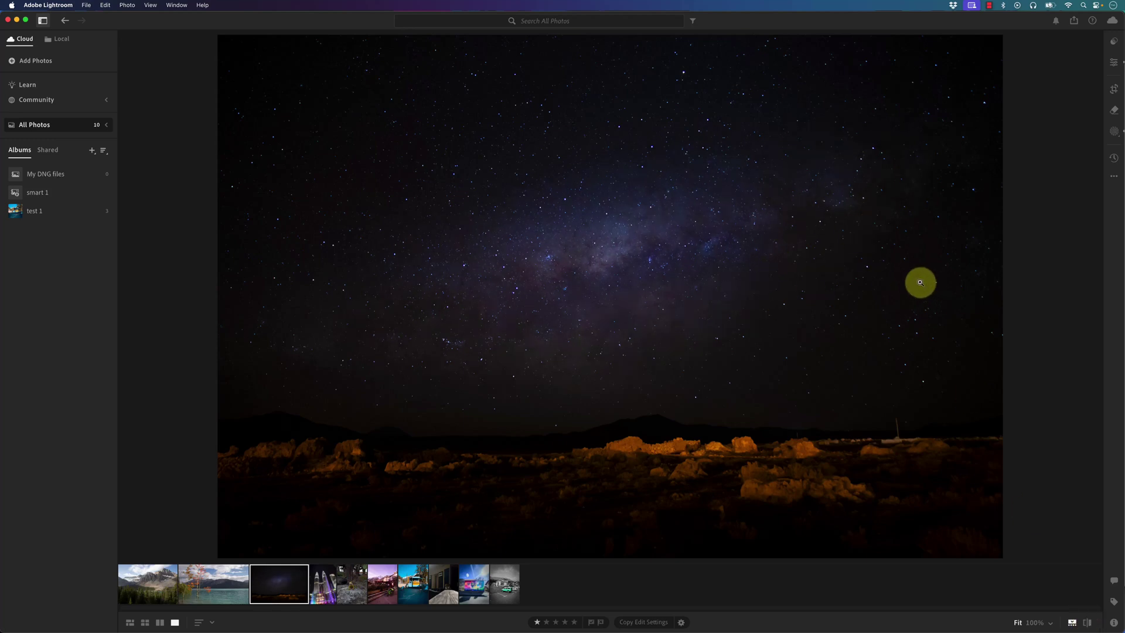
Return to the photo grid and view the export choices for the first mountain photo
{"action": "key", "text": "g"}
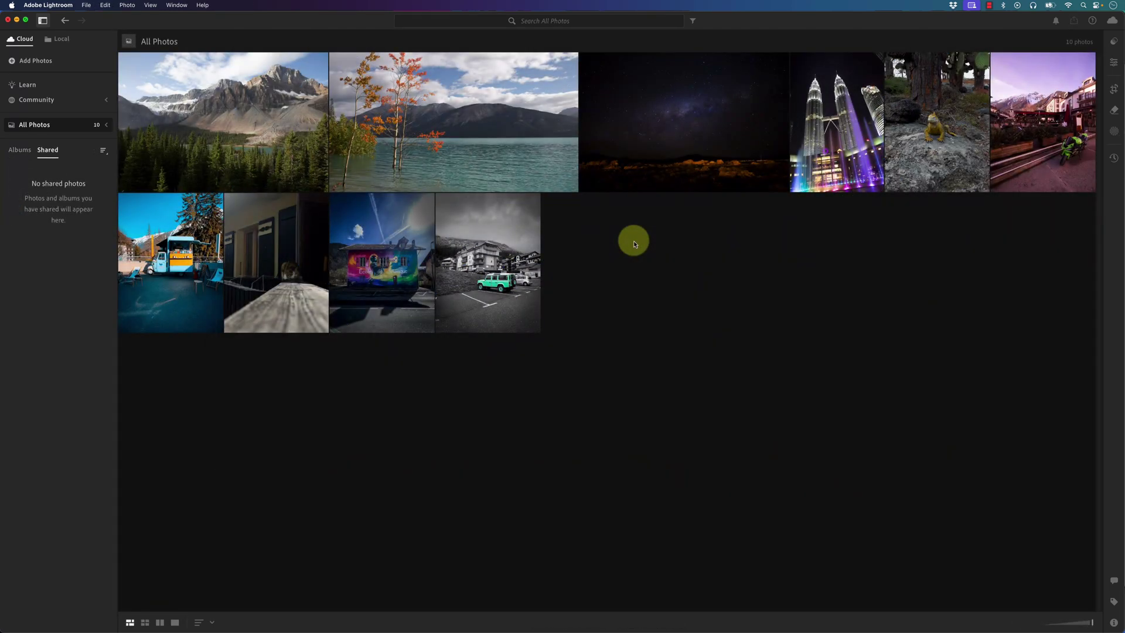
{"action": "right_click", "coordinate": [246, 116]}
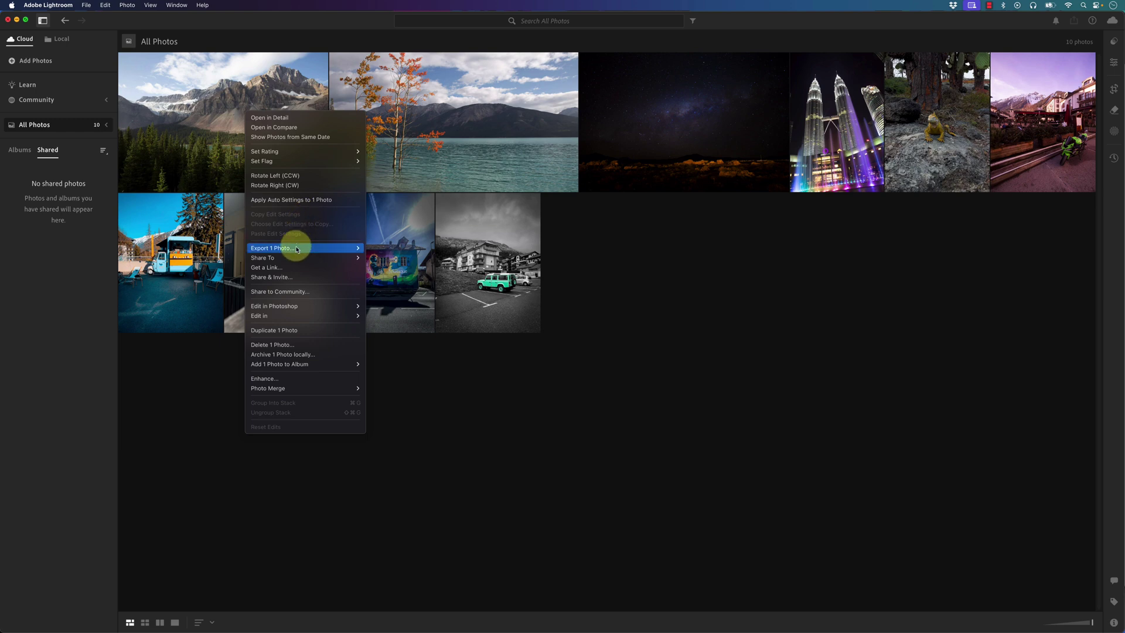
{"action": "mouse_move", "coordinate": [296, 249]}
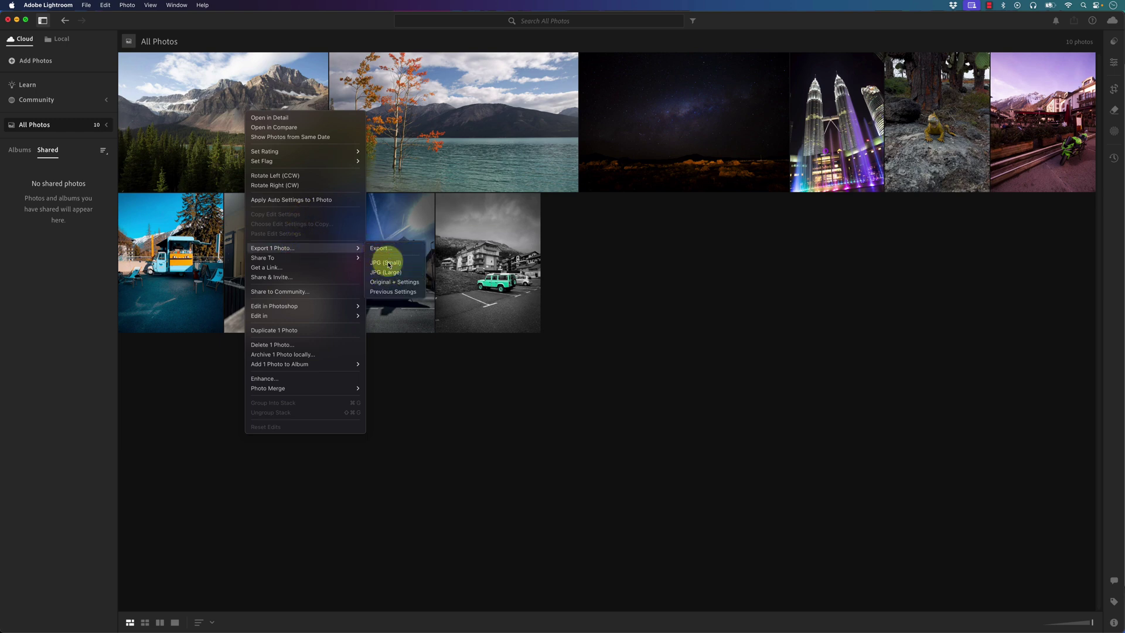
{"action": "left_click", "coordinate": [667, 256]}
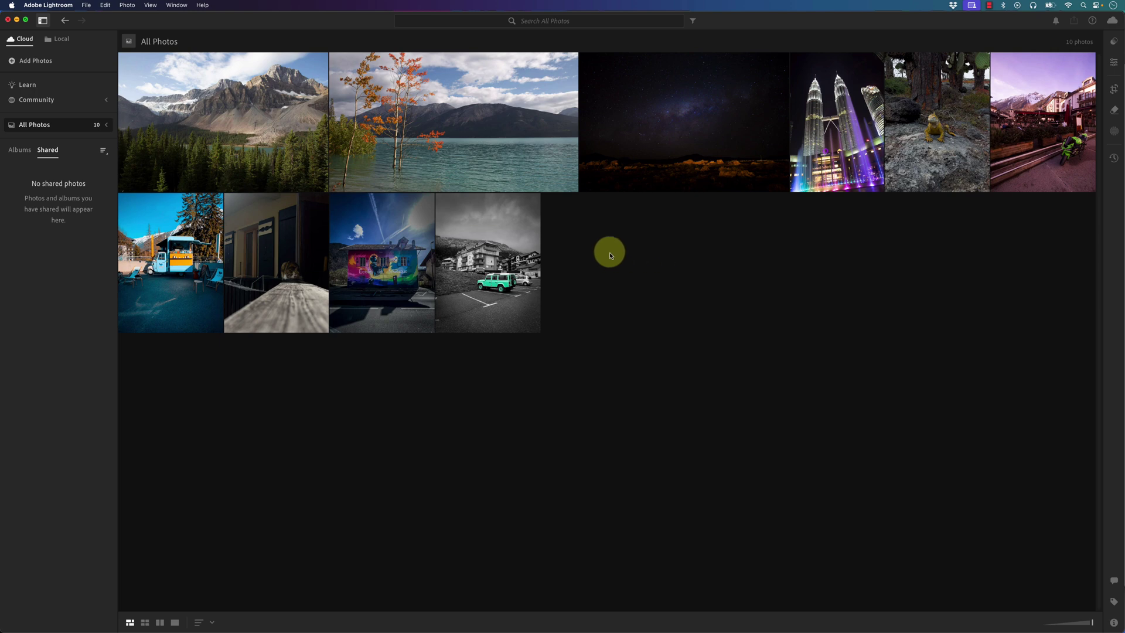
Select all ten photos in the grid and view the actions available for them
{"action": "left_click", "coordinate": [252, 126]}
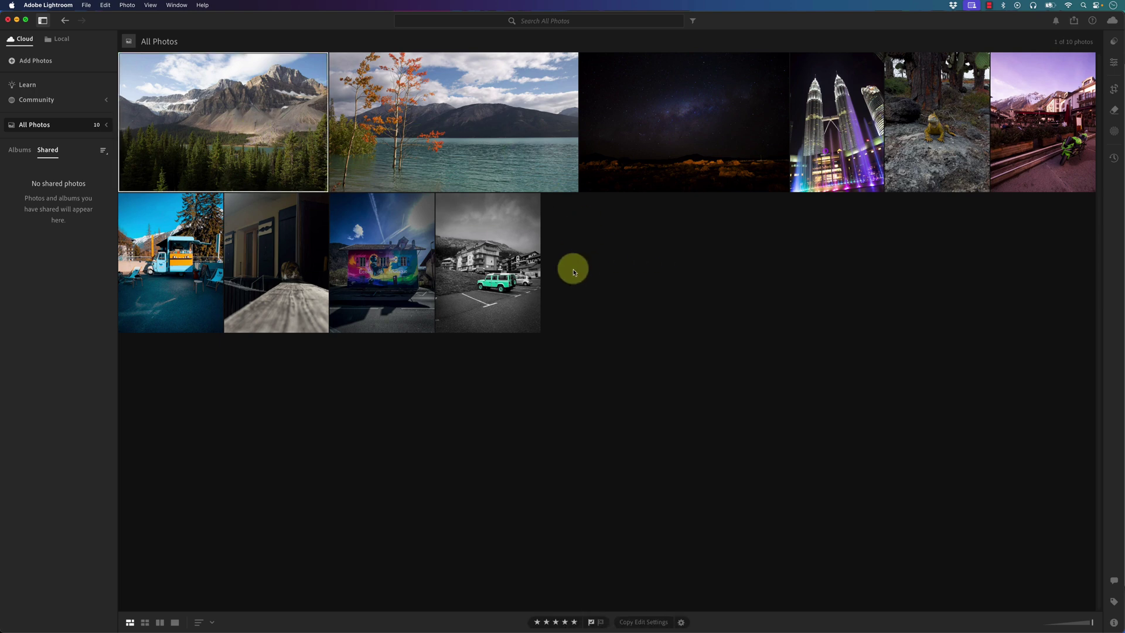
{"action": "left_click", "coordinate": [496, 264], "text": "shift"}
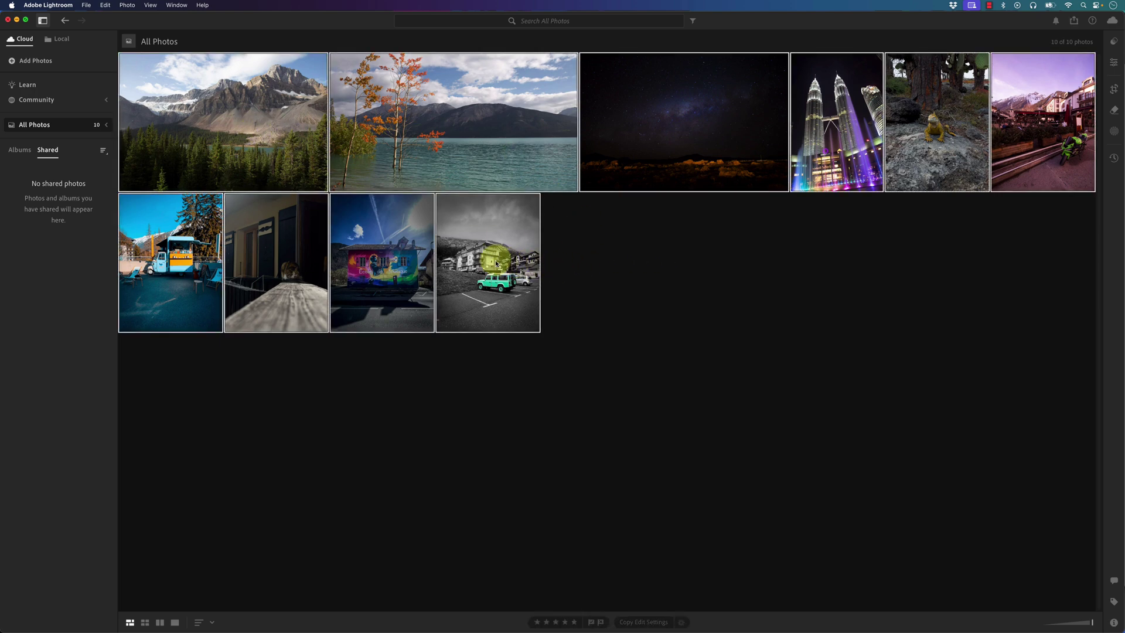
{"action": "right_click", "coordinate": [487, 258]}
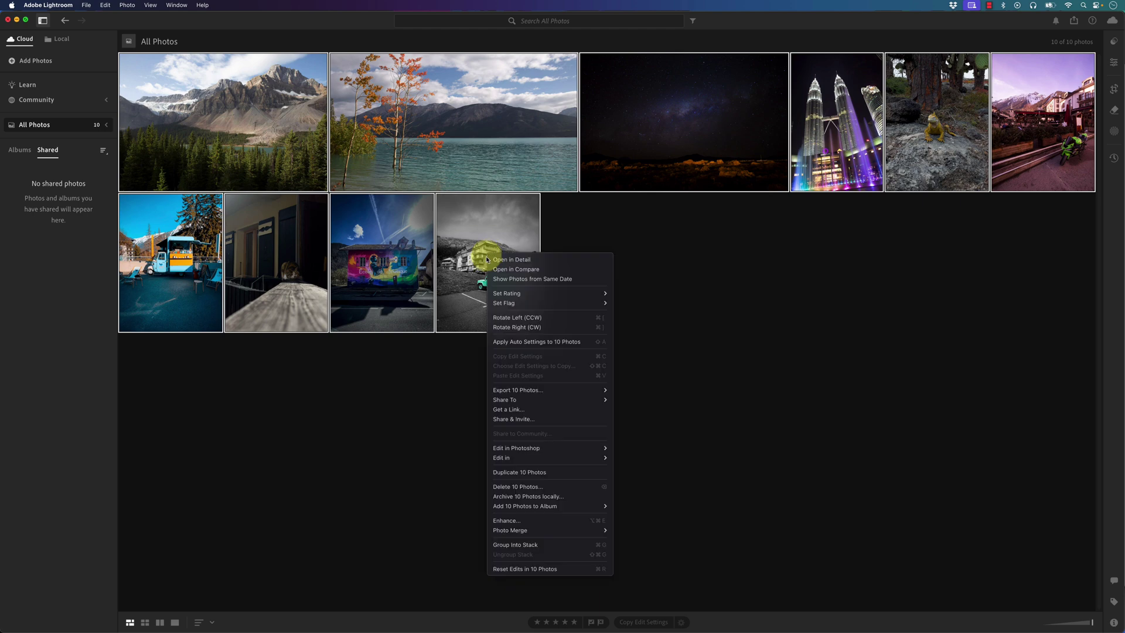
{"action": "left_click", "coordinate": [789, 337]}
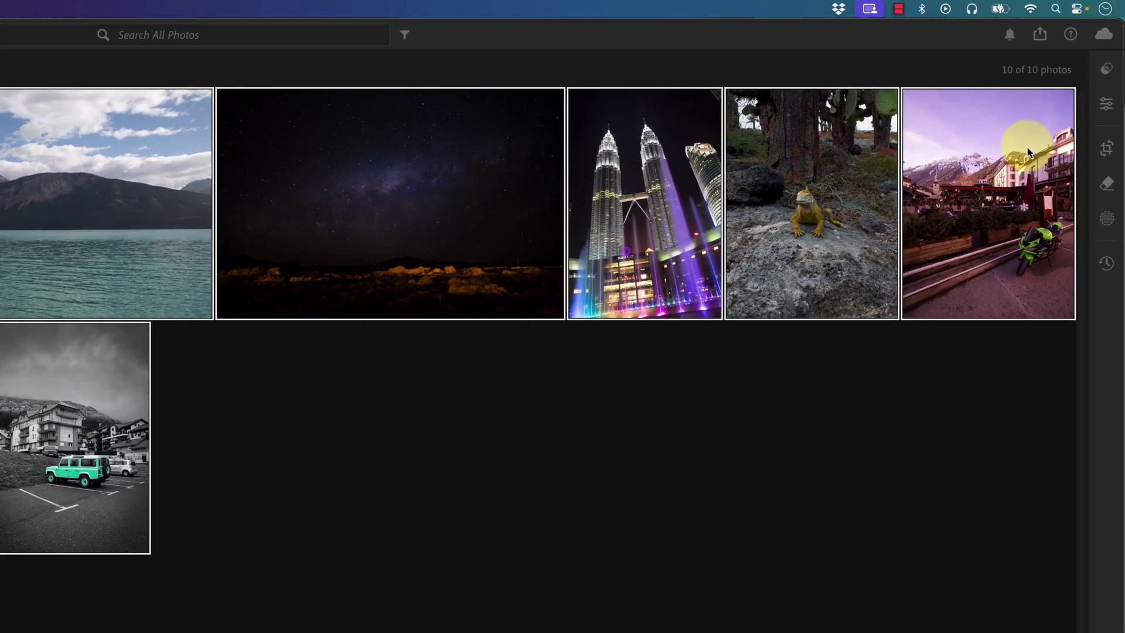
Examine the custom export settings for the ten selected photos, previewing several images and the watermark, and leave without exporting
{"action": "left_click", "coordinate": [1040, 36]}
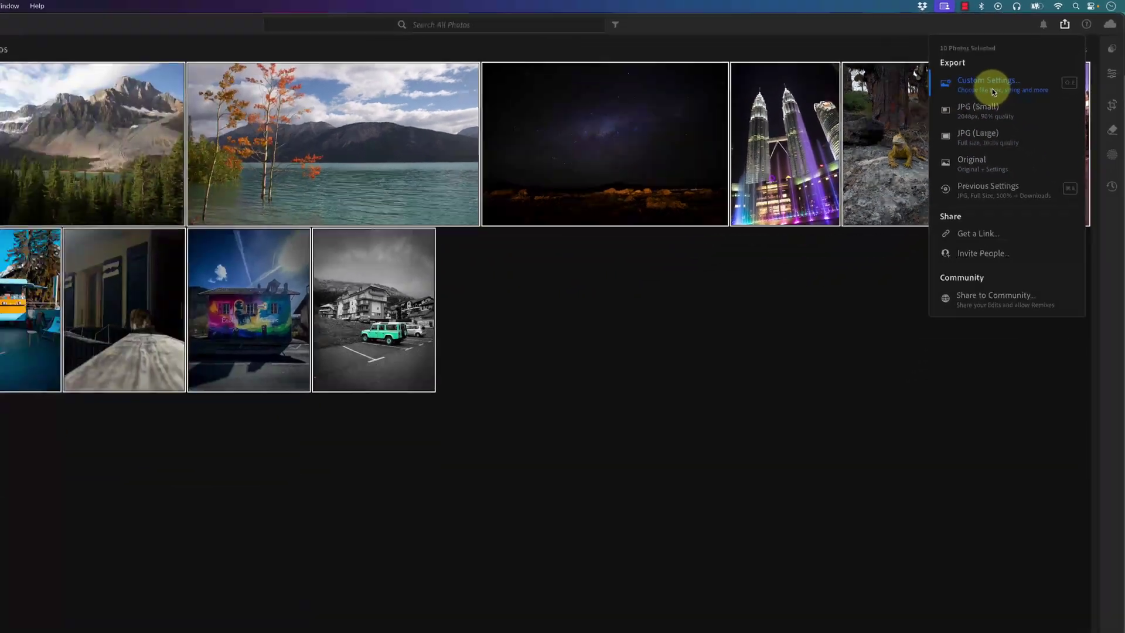
{"action": "left_click", "coordinate": [961, 120]}
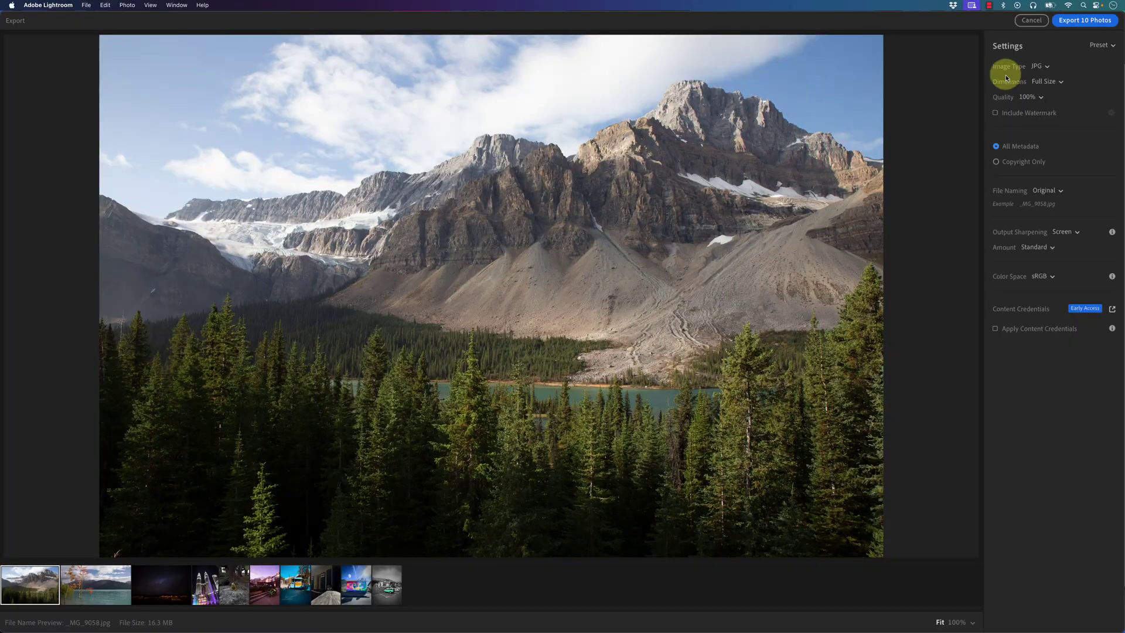
{"action": "left_click", "coordinate": [117, 593]}
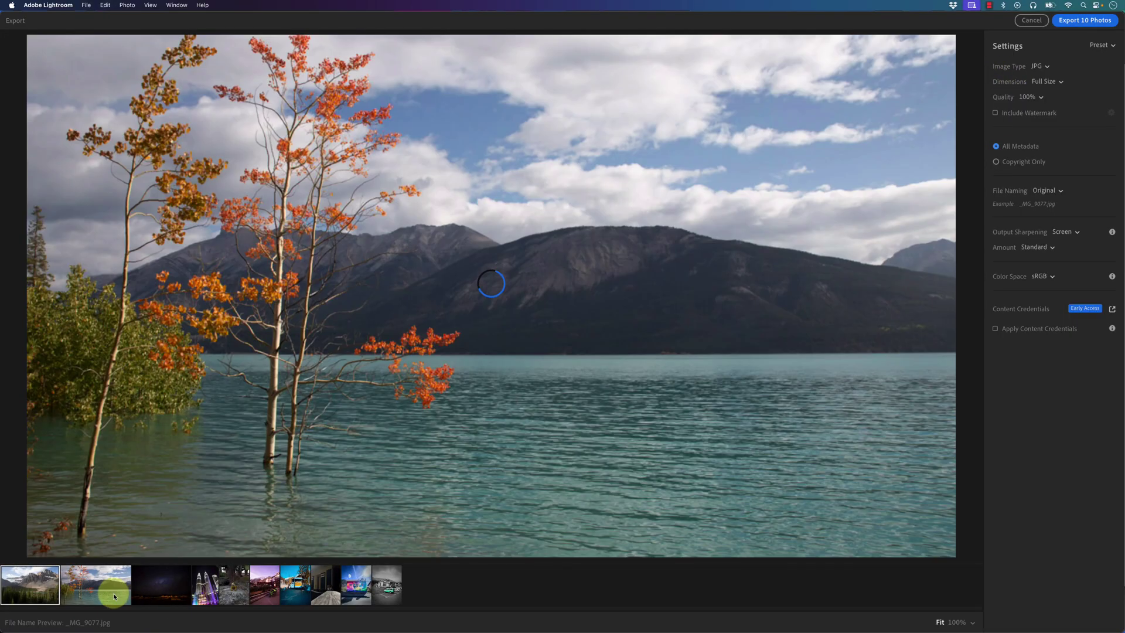
{"action": "left_click", "coordinate": [168, 588]}
{"action": "left_click", "coordinate": [203, 586]}
{"action": "left_click", "coordinate": [140, 587]}
{"action": "left_click", "coordinate": [47, 586]}
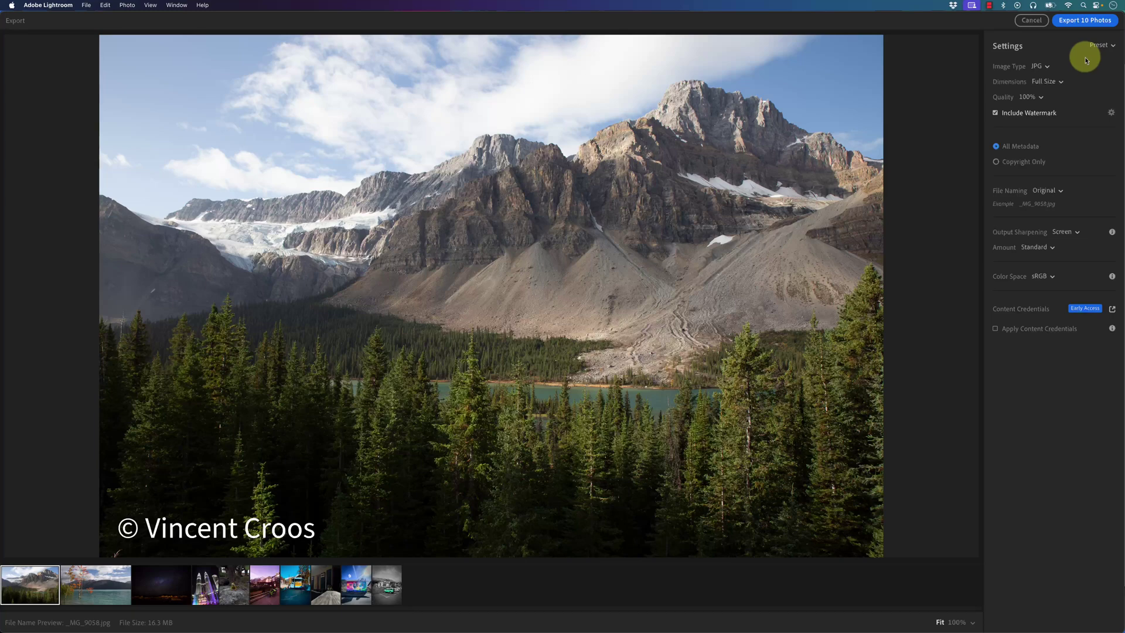
{"action": "left_click", "coordinate": [1085, 23]}
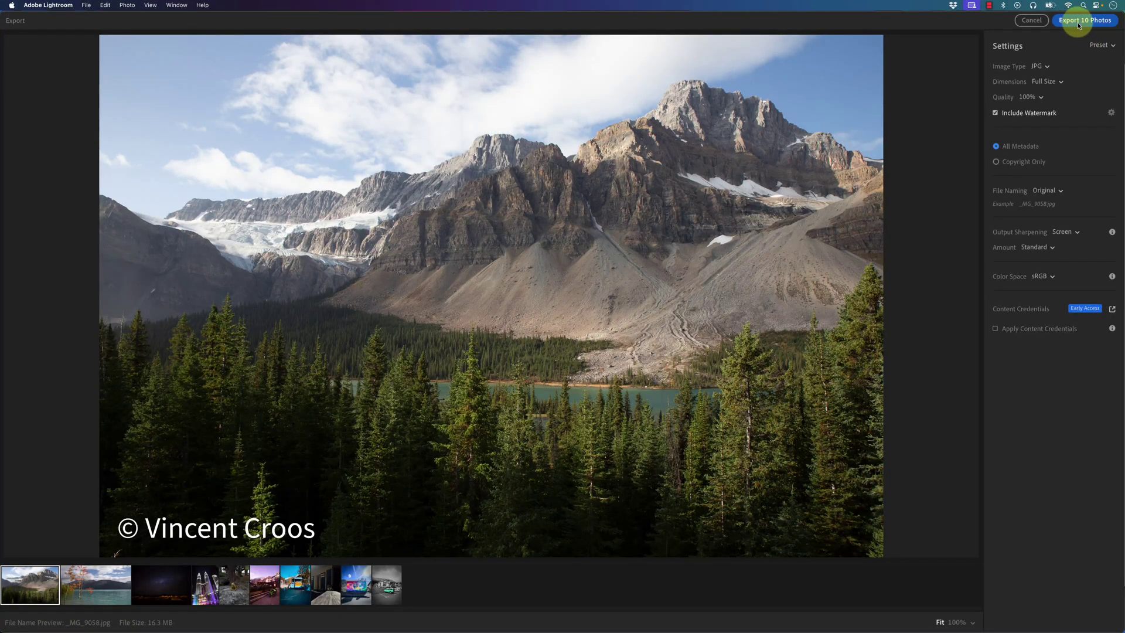
{"action": "left_click", "coordinate": [1032, 22]}
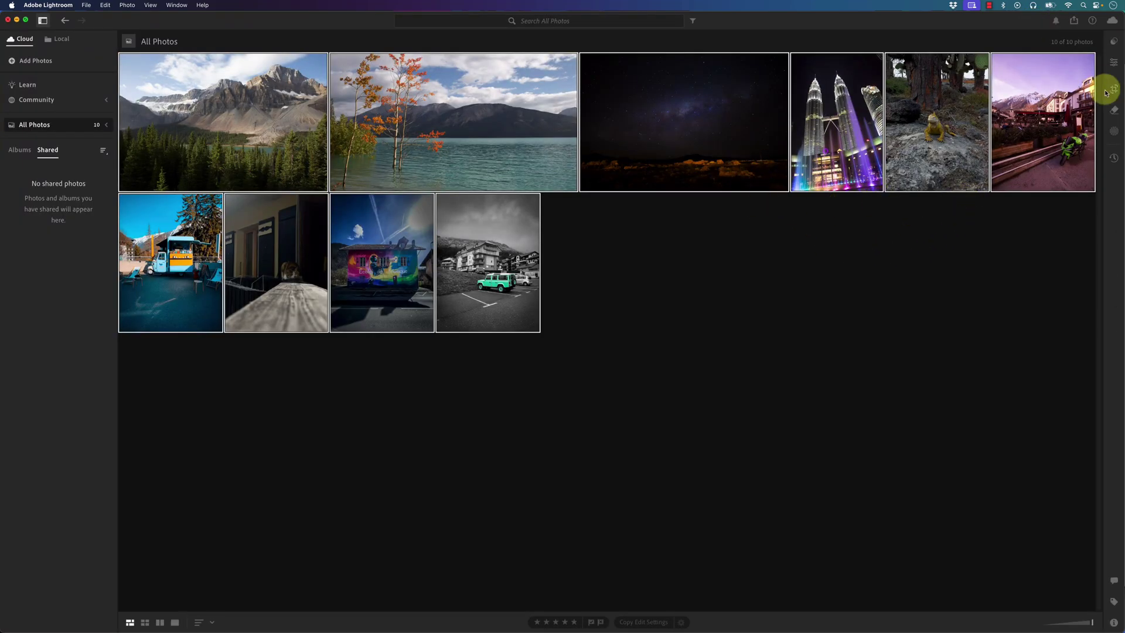
Review the link sharing options for the ten photos, including Invite, Customize and Settings, and cancel the share
{"action": "left_click", "coordinate": [1074, 23]}
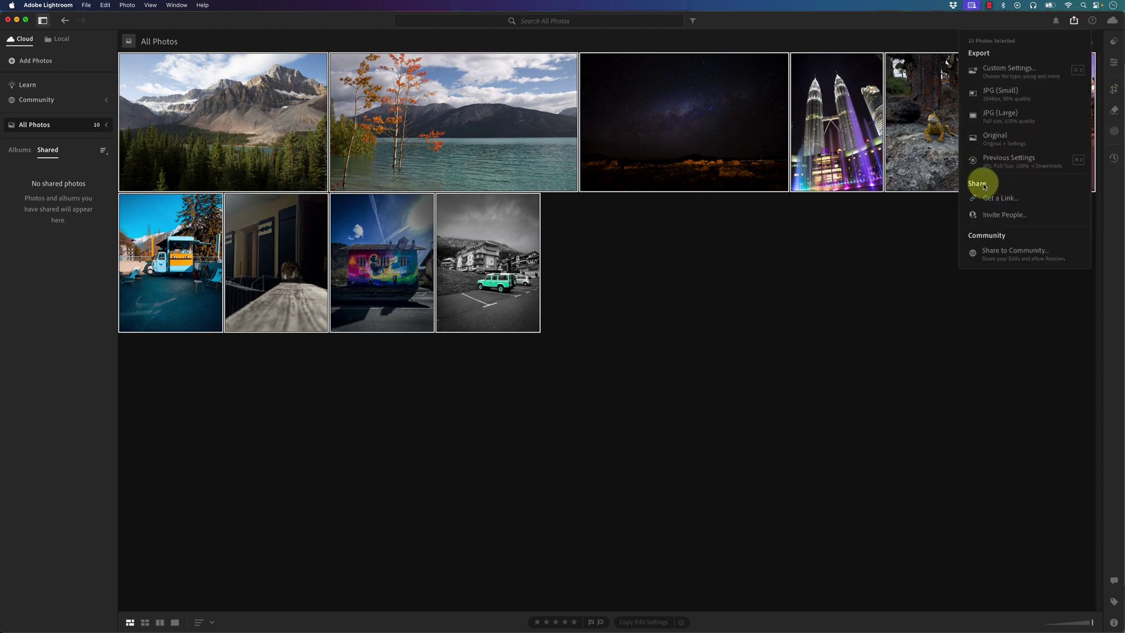
{"action": "left_click", "coordinate": [1008, 199]}
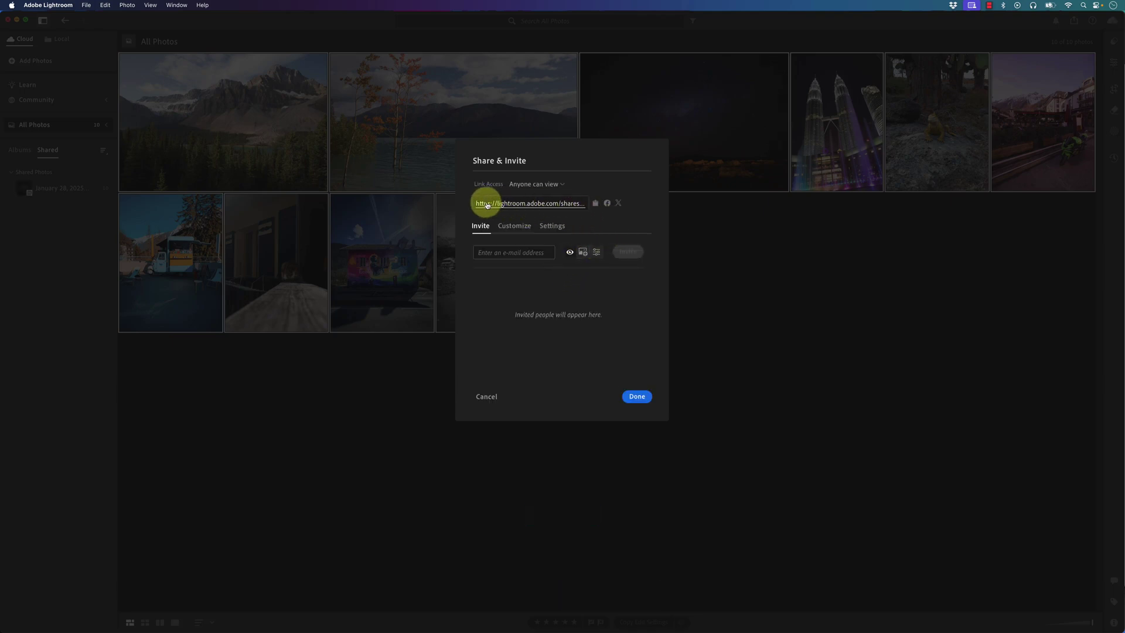
{"action": "left_click", "coordinate": [514, 226]}
{"action": "left_click", "coordinate": [551, 228]}
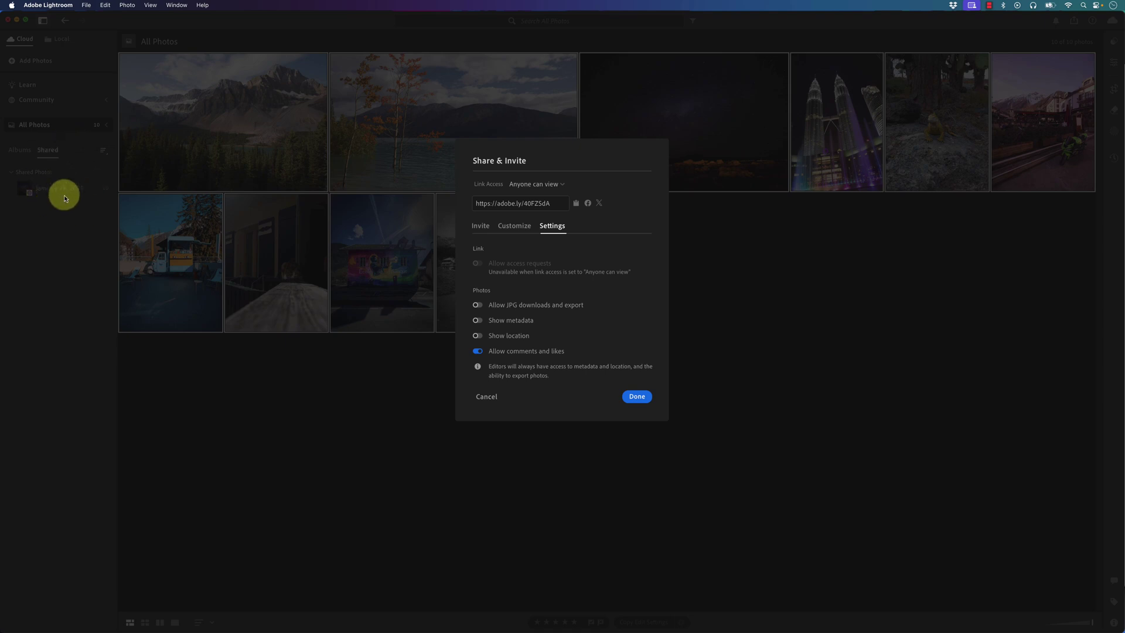
{"action": "left_click", "coordinate": [487, 396]}
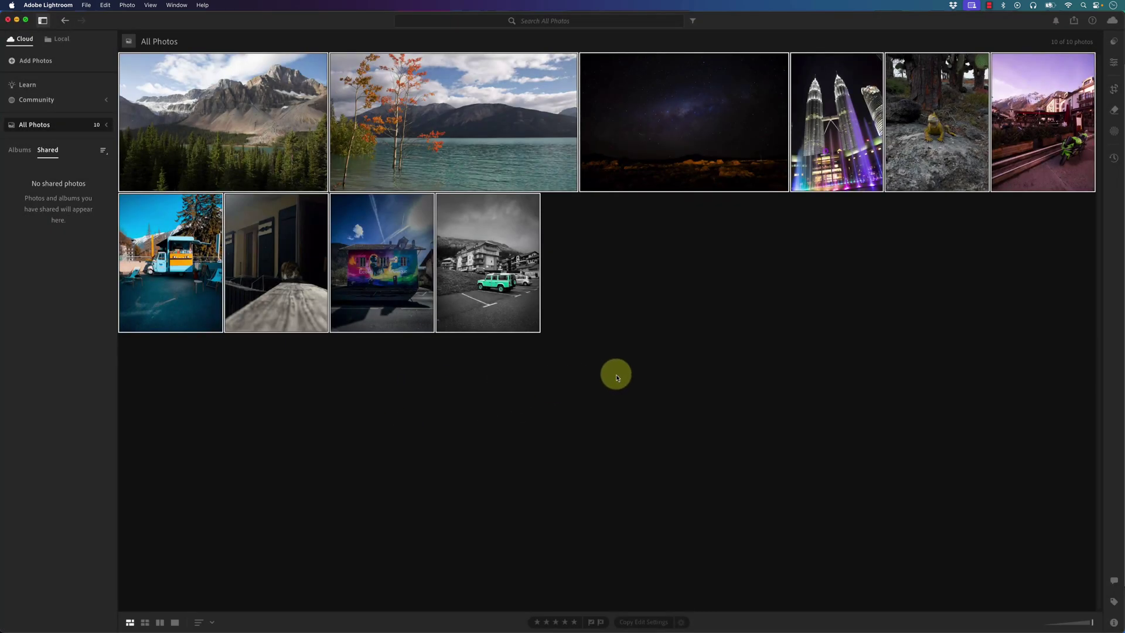